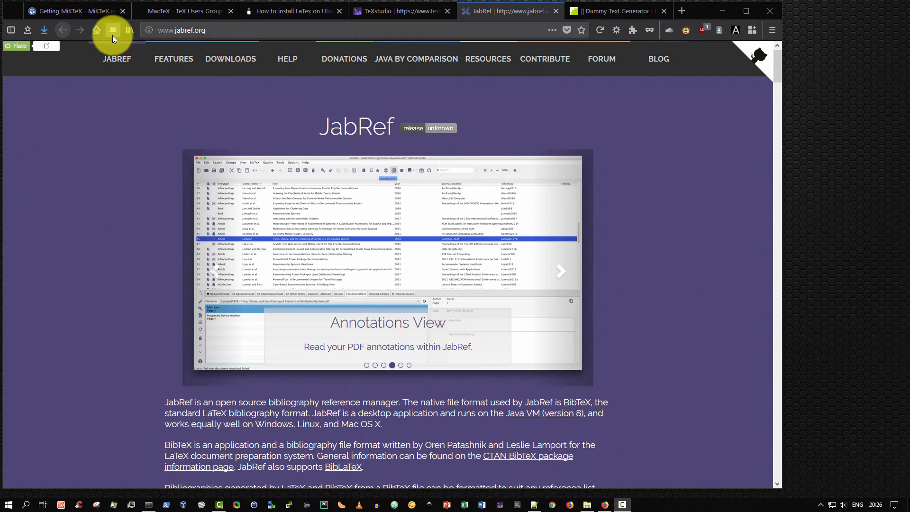
- Review the LaTeX distribution pages for MiKTeX on Windows, MacTeX on Mac and the Ubuntu installation guide
left_click(105, 11)
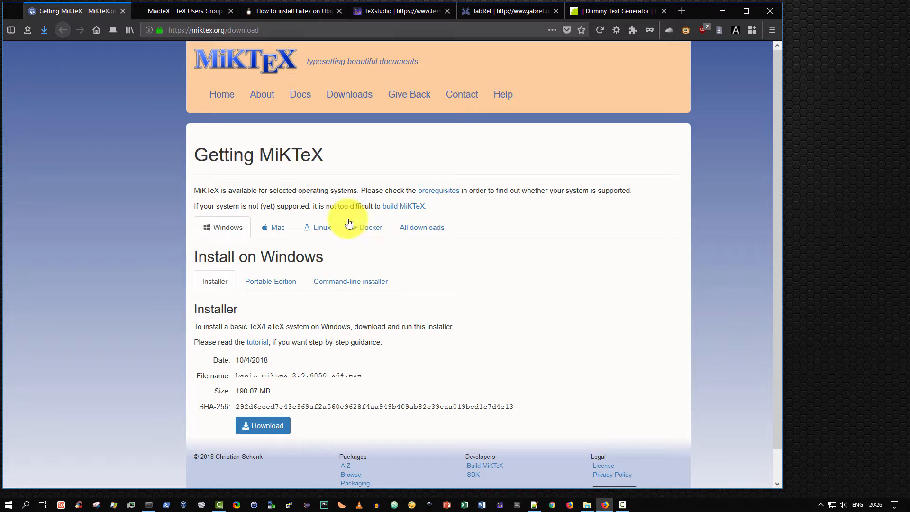
left_click(203, 15)
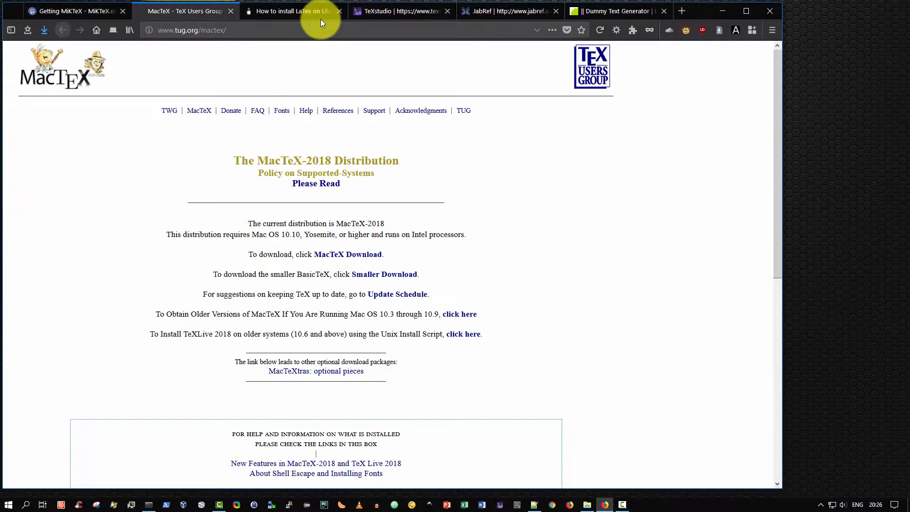
left_click(309, 12)
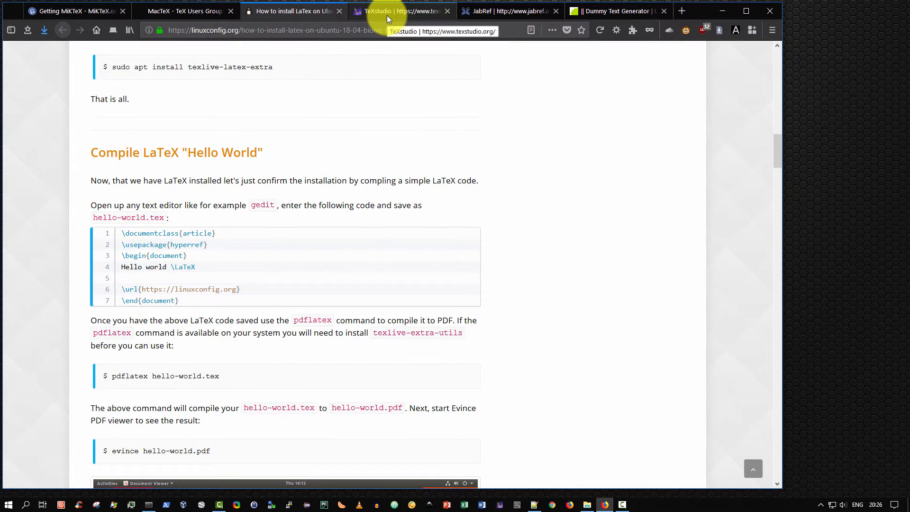
- Look through the TeXstudio site's download options for Windows, Linux and Mac OS X
left_click(387, 18)
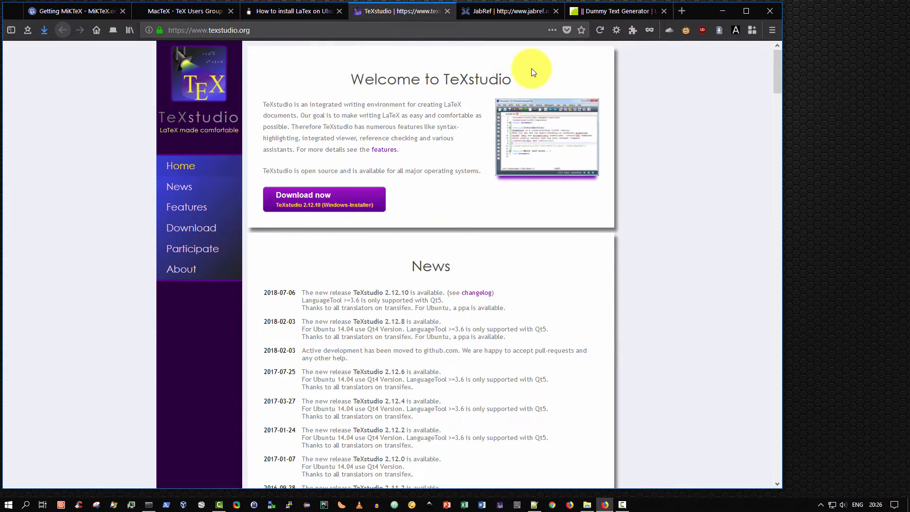
left_click(211, 231)
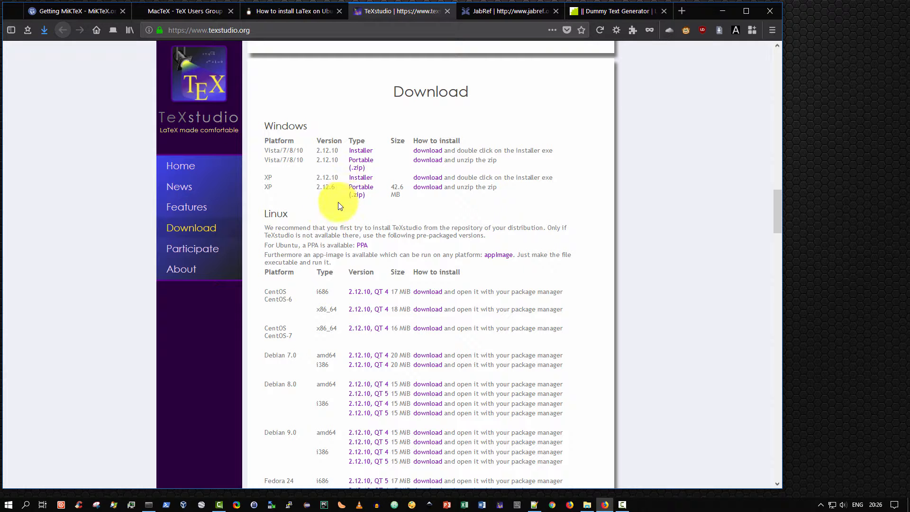
scroll(298, 226, "down", 15)
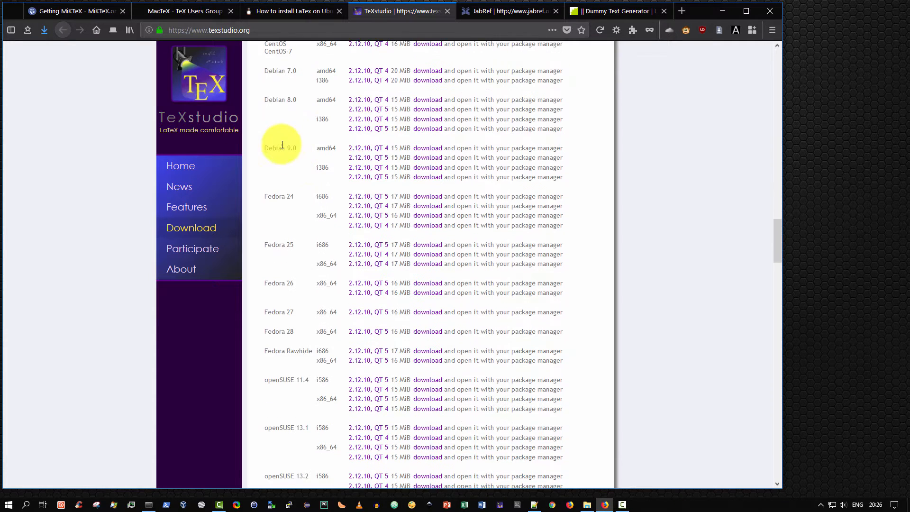
scroll(308, 254, "down", 15)
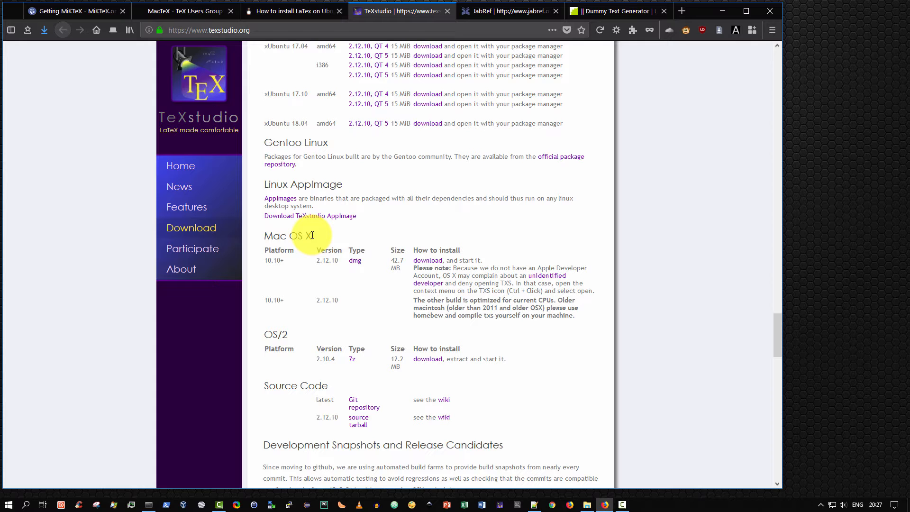
- Download JabRef's latest release as the platform independent runnable JAR and check JabRef-4.3.1.jar in the C:\downloads folder
left_click(506, 13)
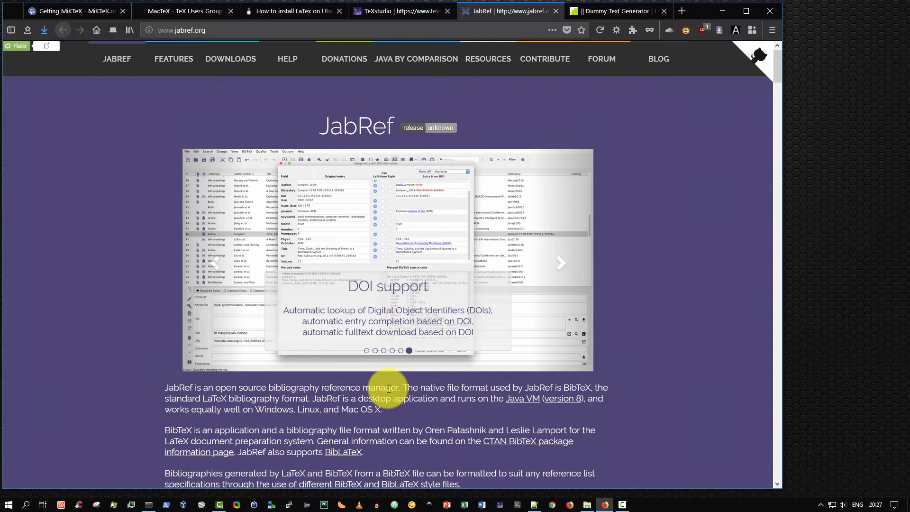
scroll(390, 391, "down", 3)
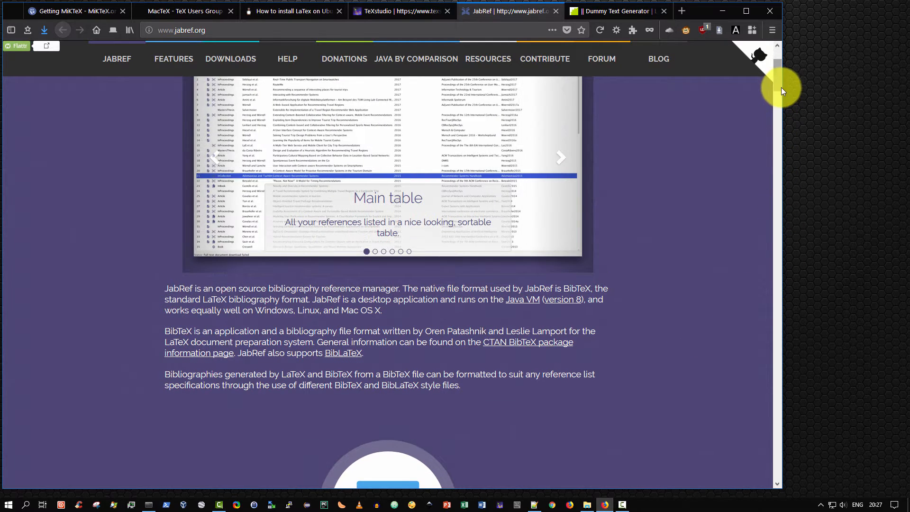
left_click_drag(780, 87, 786, 124)
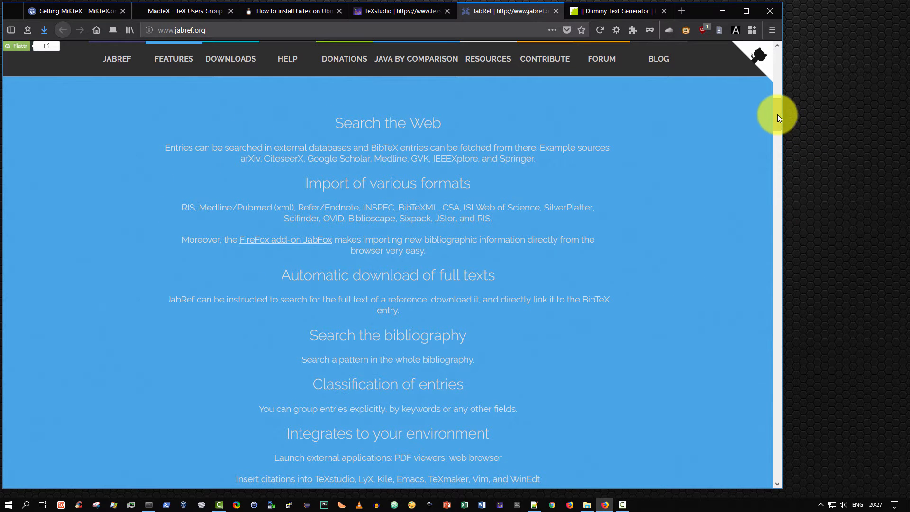
left_click_drag(777, 116, 775, 182)
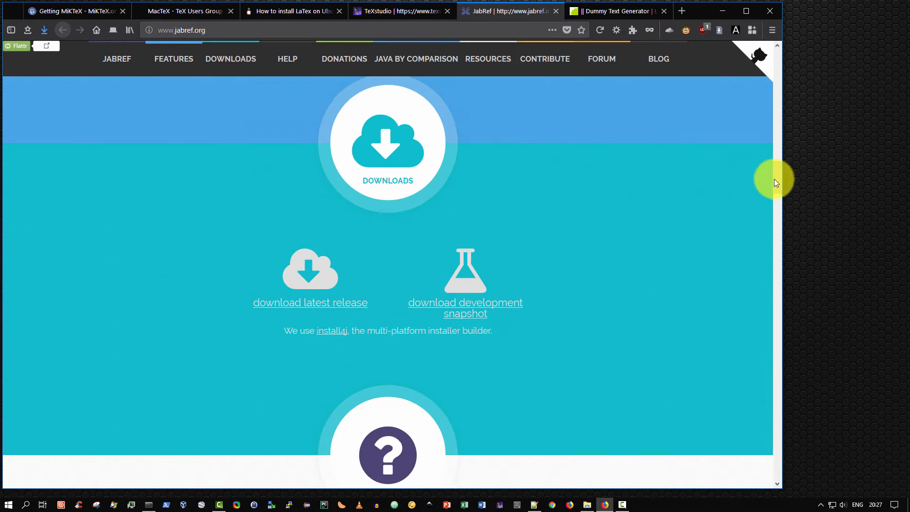
left_click(351, 304)
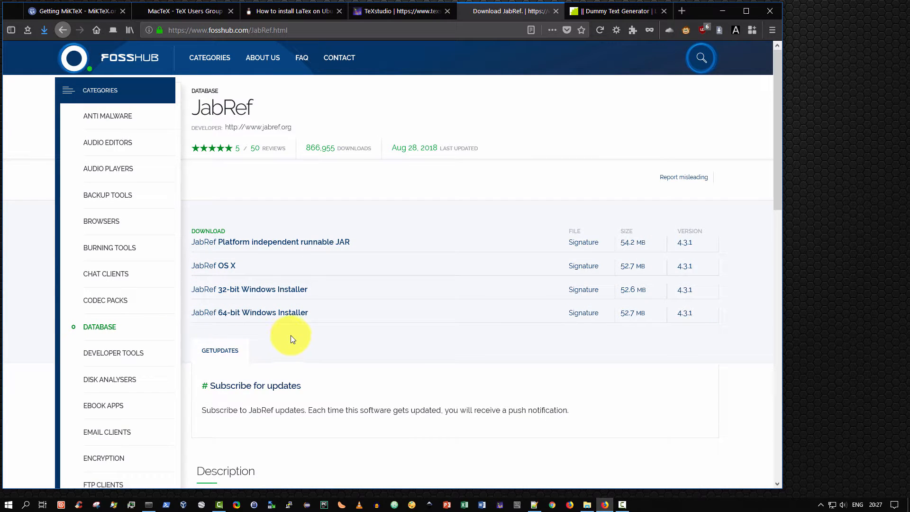
left_click(329, 243)
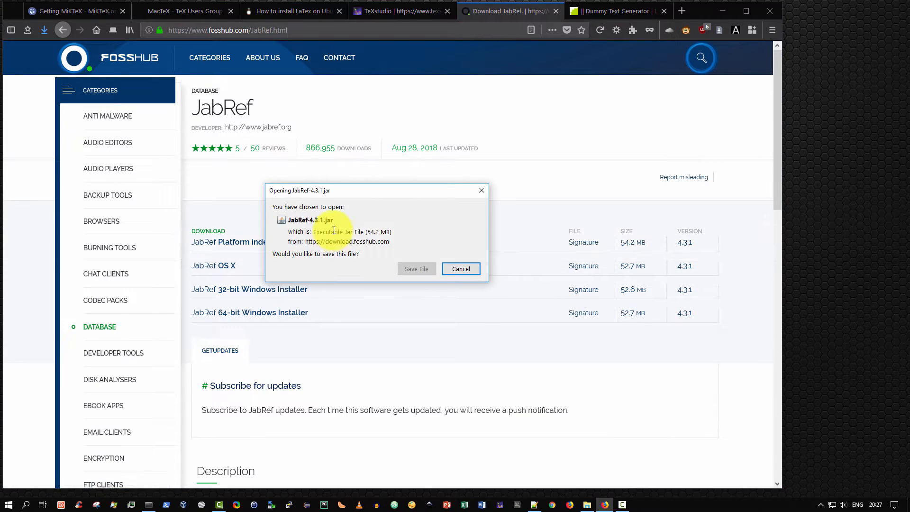
left_click(410, 271)
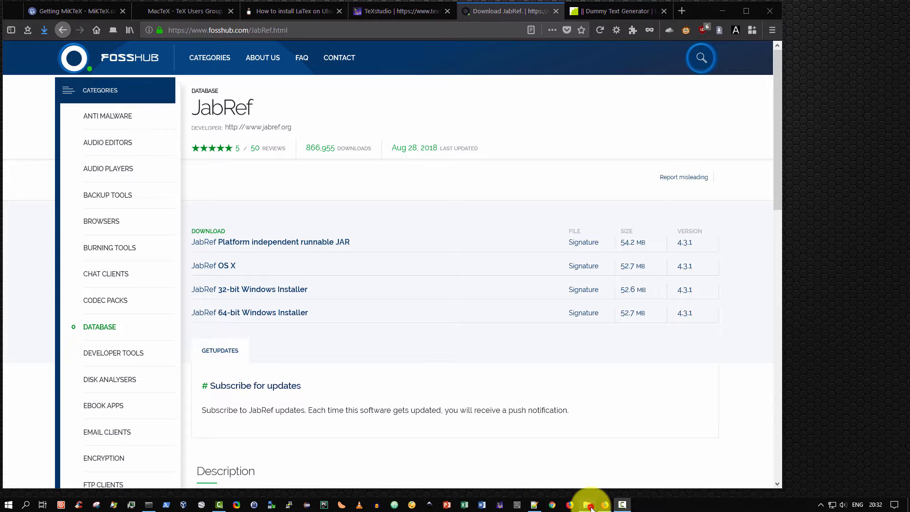
left_click(589, 506)
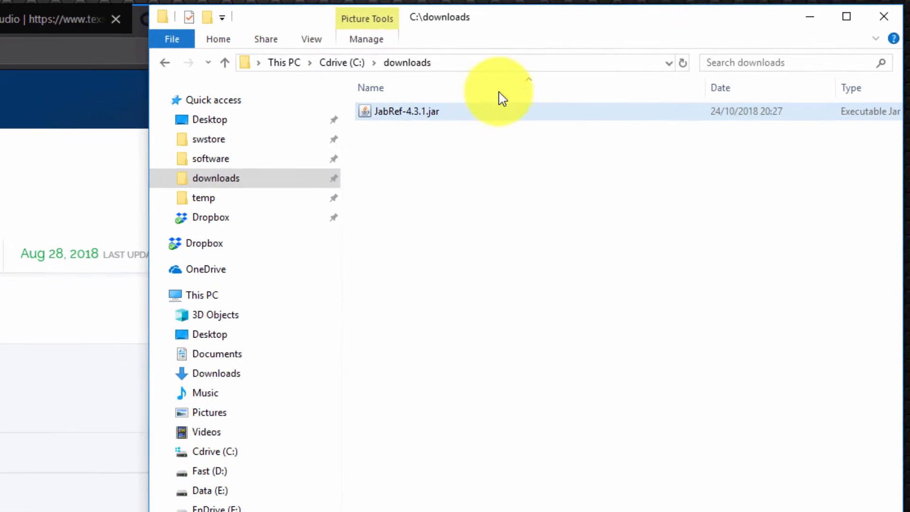
left_click(808, 17)
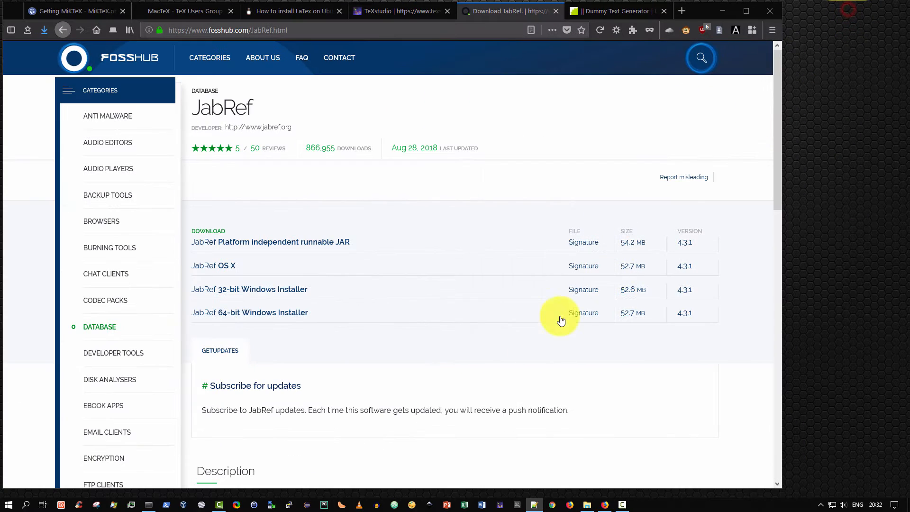
- Switch to TeXstudio and generate a Quick Start article with 10pt typeface, a4paper, latin1 encoding and the graphicx package
left_click(498, 506)
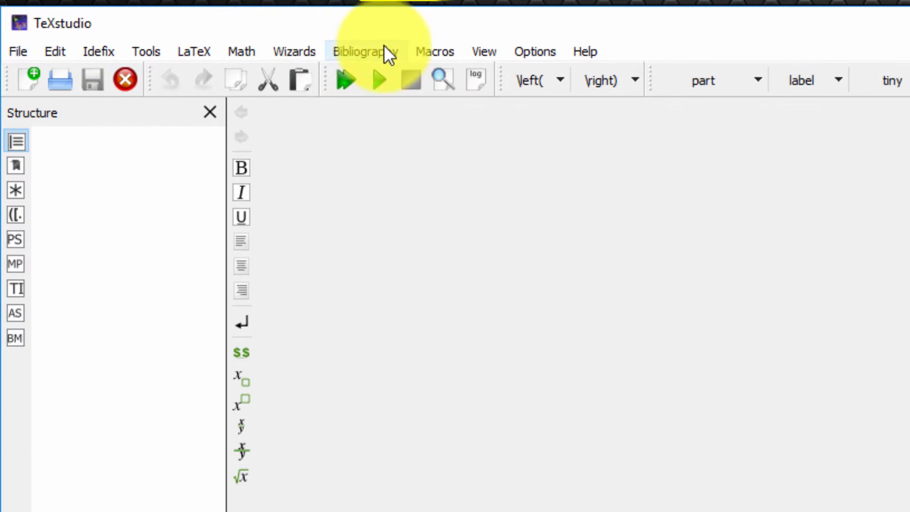
left_click(278, 48)
left_click(315, 77)
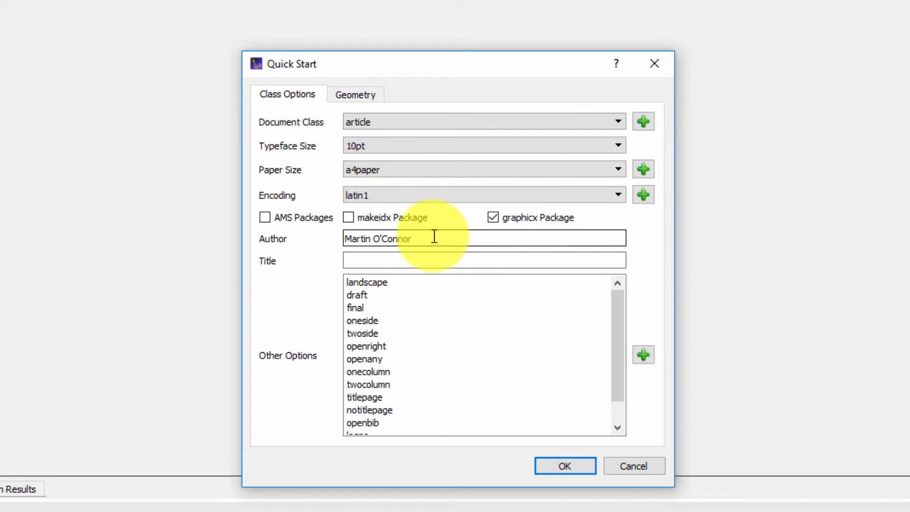
left_click(554, 465)
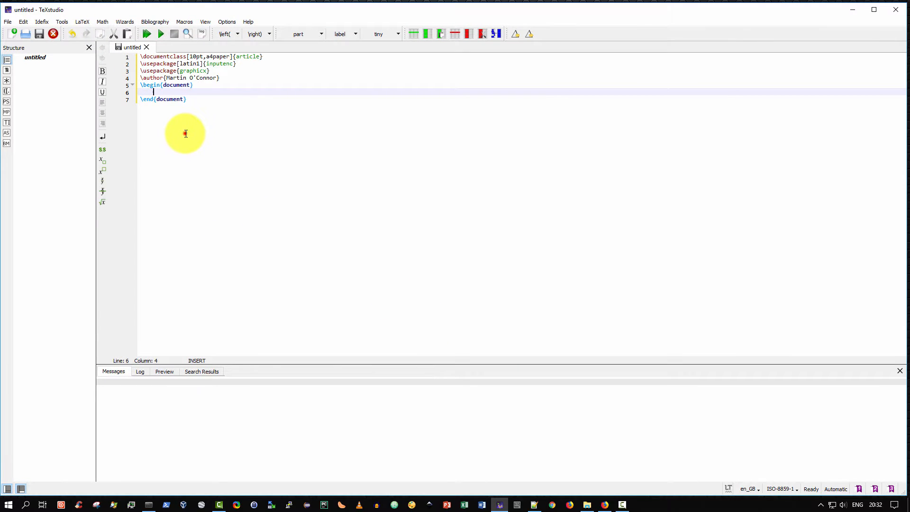
left_click_drag(185, 133, 140, 57)
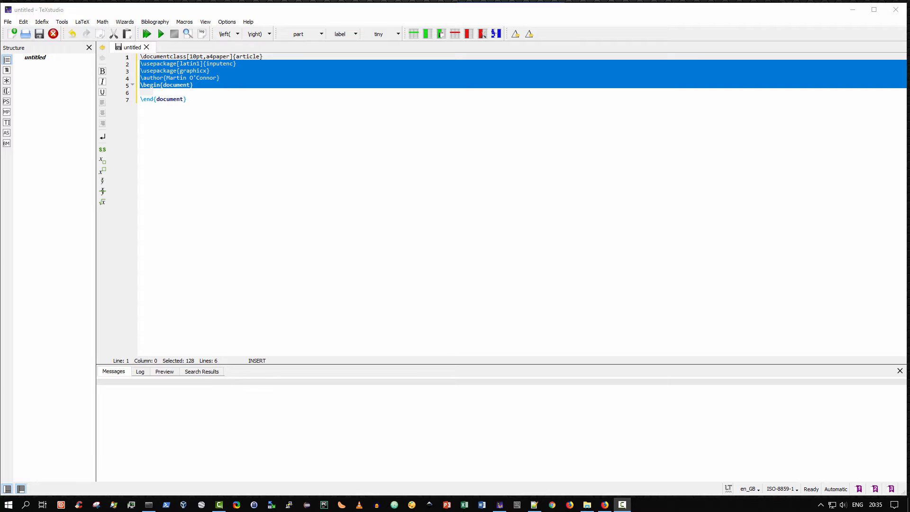
- Add \title{Citing and Managing References in \LaTeX} on a new line below the author line
left_click(231, 78)
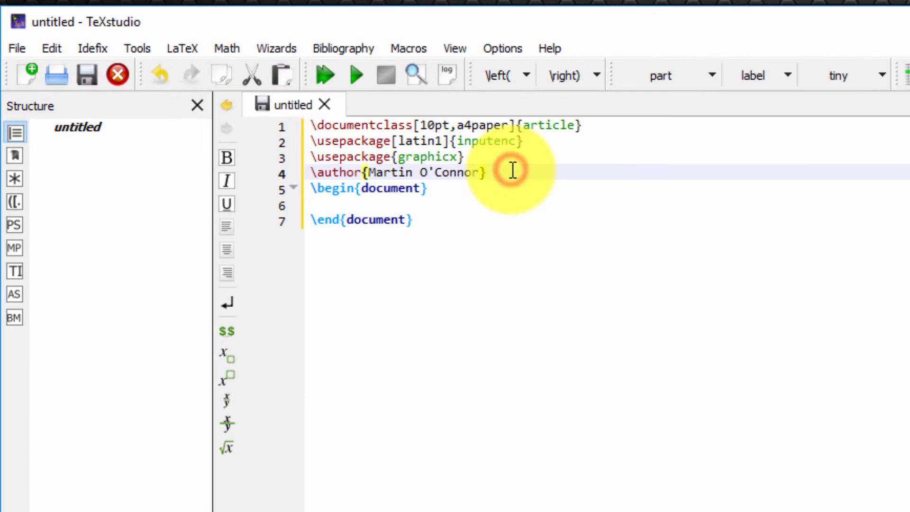
key("Return")
type("\\")
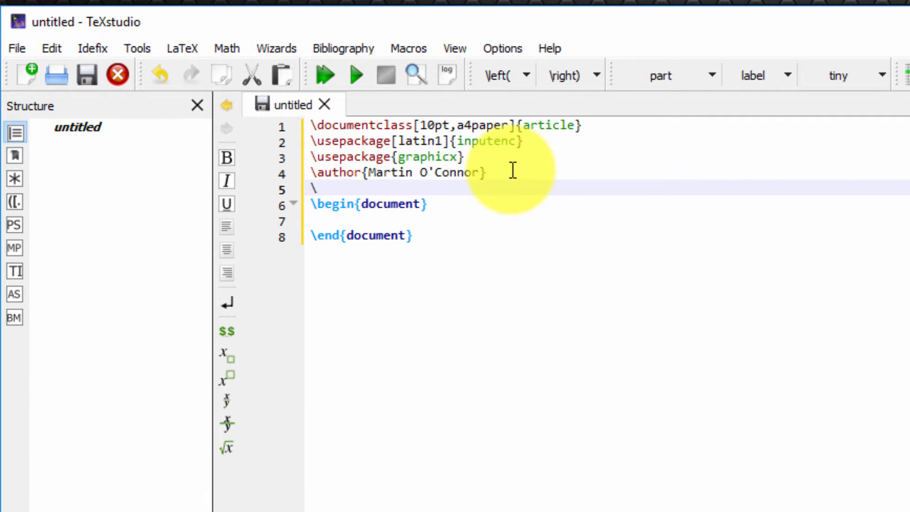
type("tit")
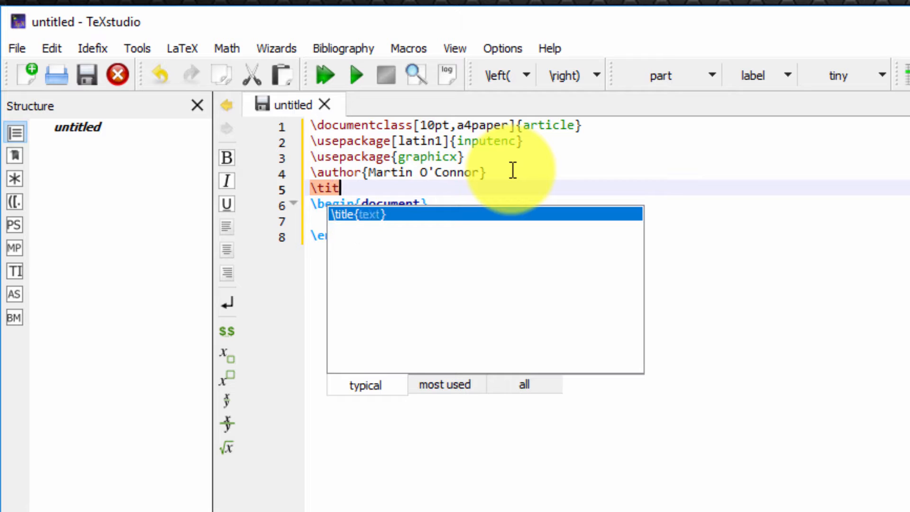
type("le{")
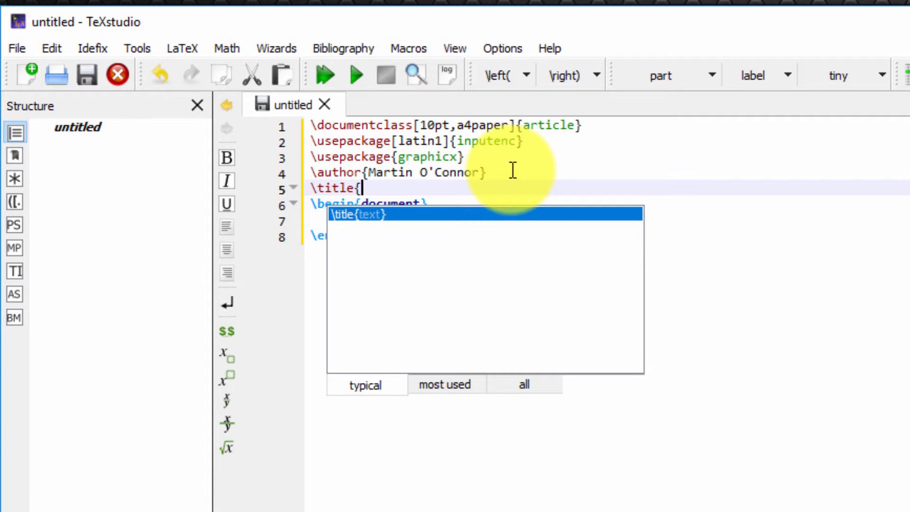
type("Citin")
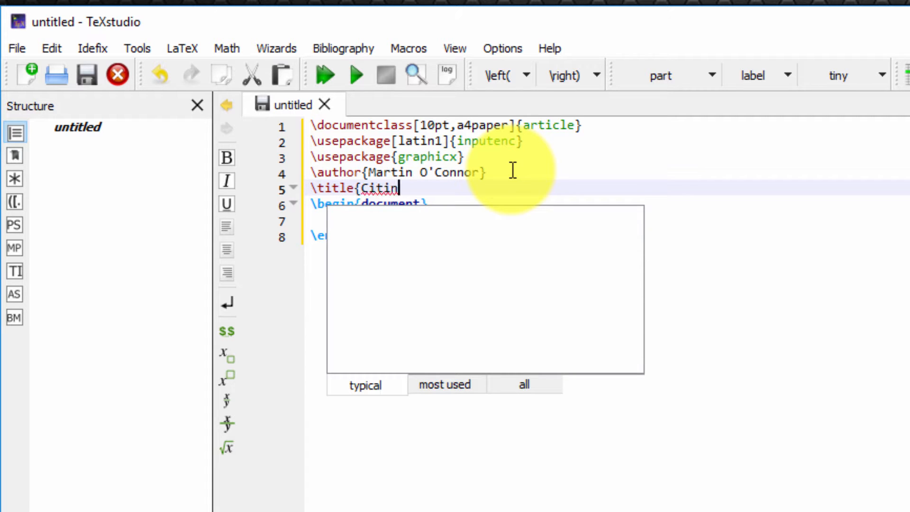
type("g and Managing References in")
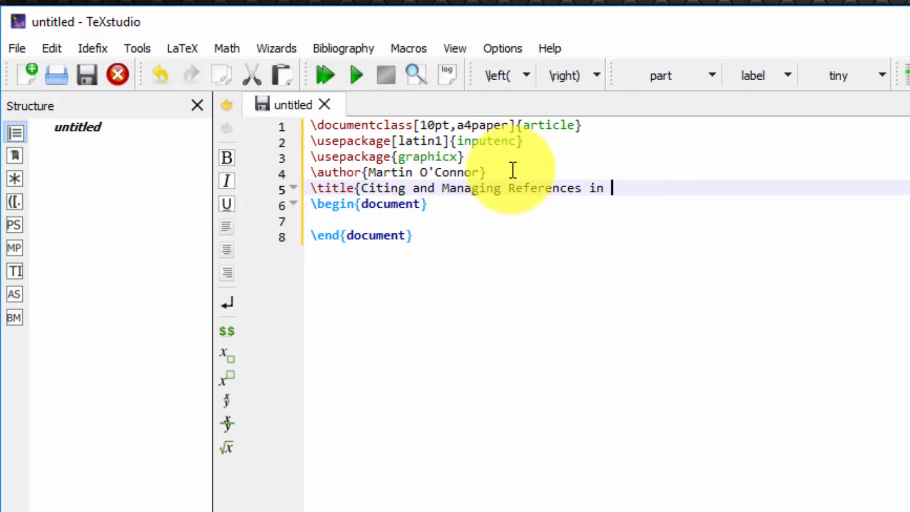
type("\\L")
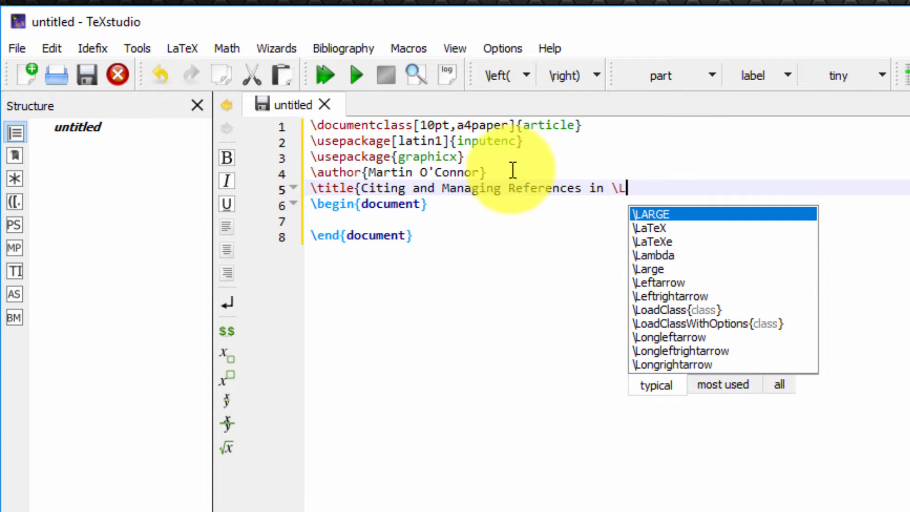
key("Down")
key("Return")
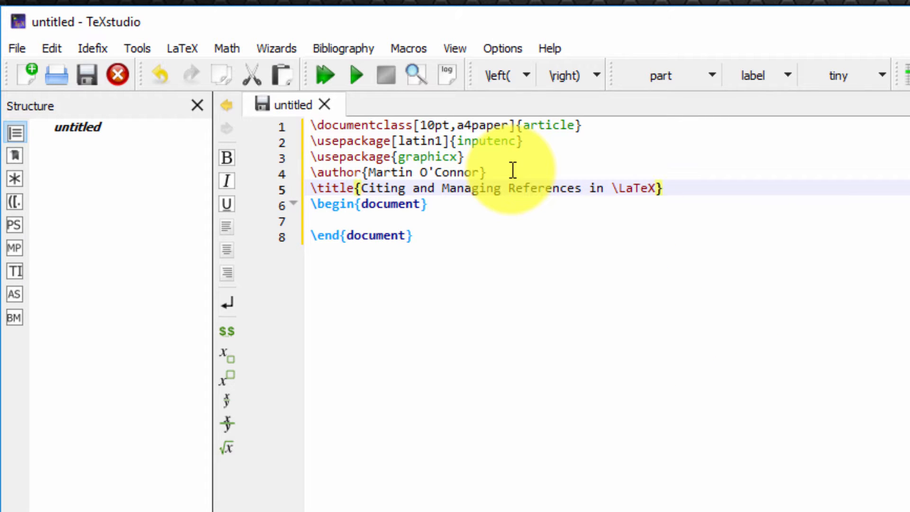
- Insert the \maketitle command on a new line directly after \begin{document}
left_click(481, 207)
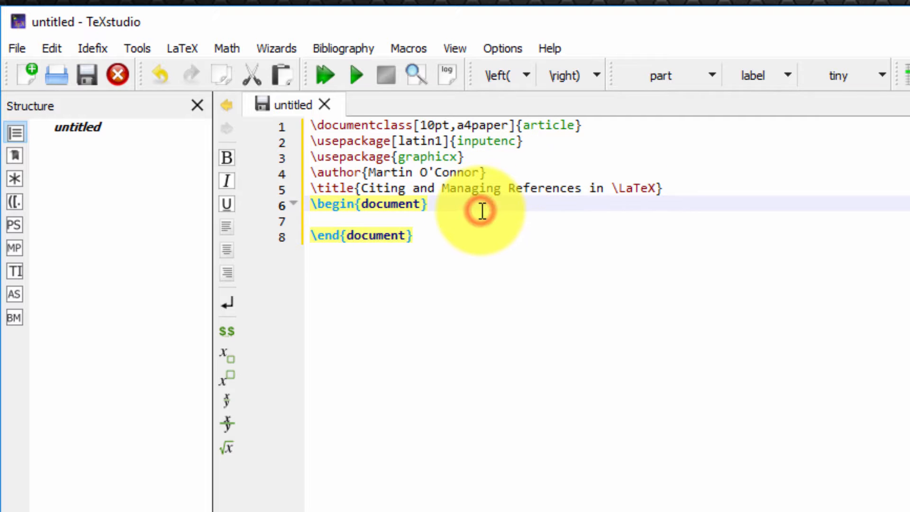
key("Return")
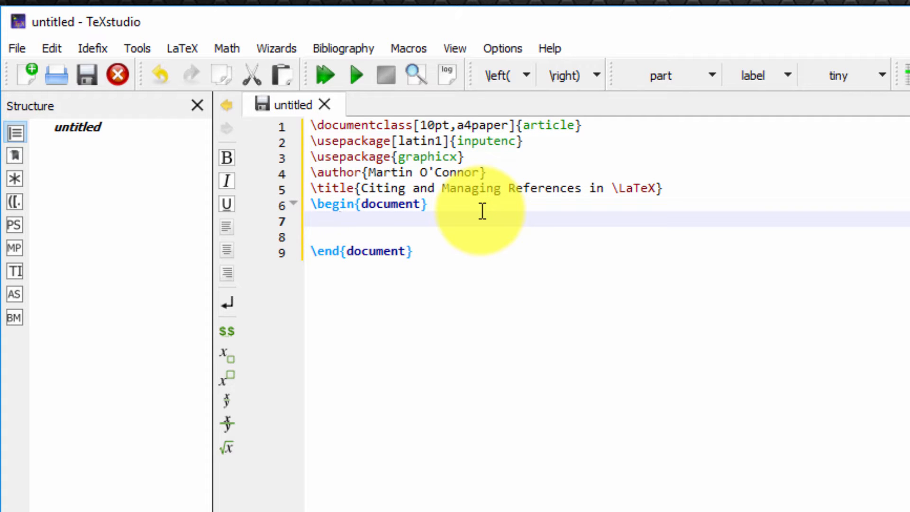
type("\\ma")
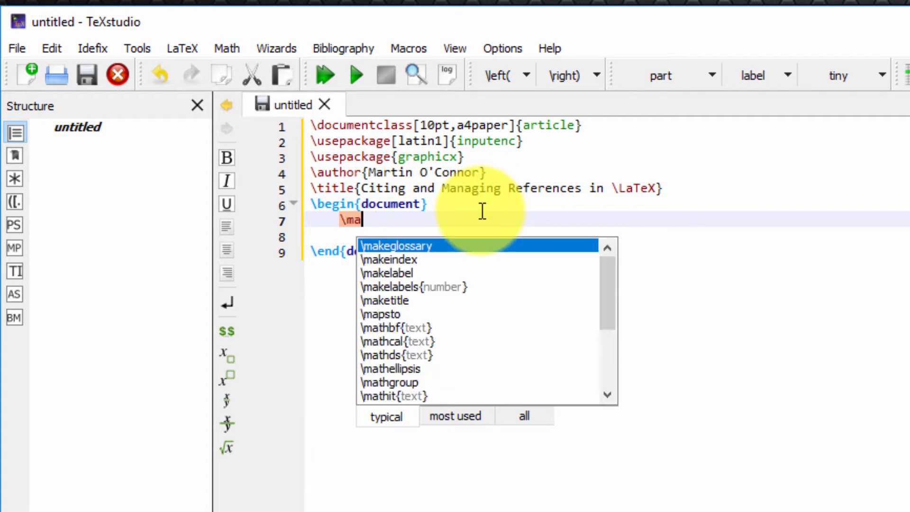
type("ket")
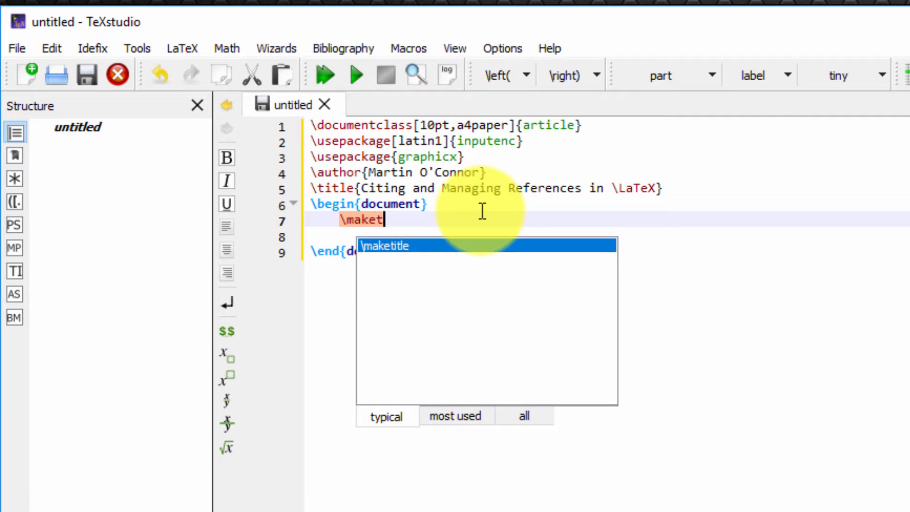
key("Return")
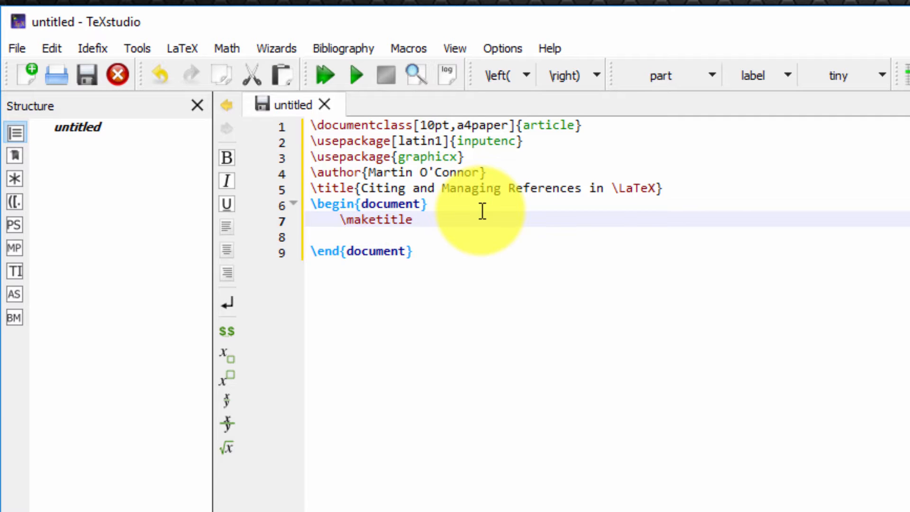
- Insert blank lines after the \documentclass line, the graphicx package line and the \title line to separate the preamble sections
left_click(602, 126)
key("Return")
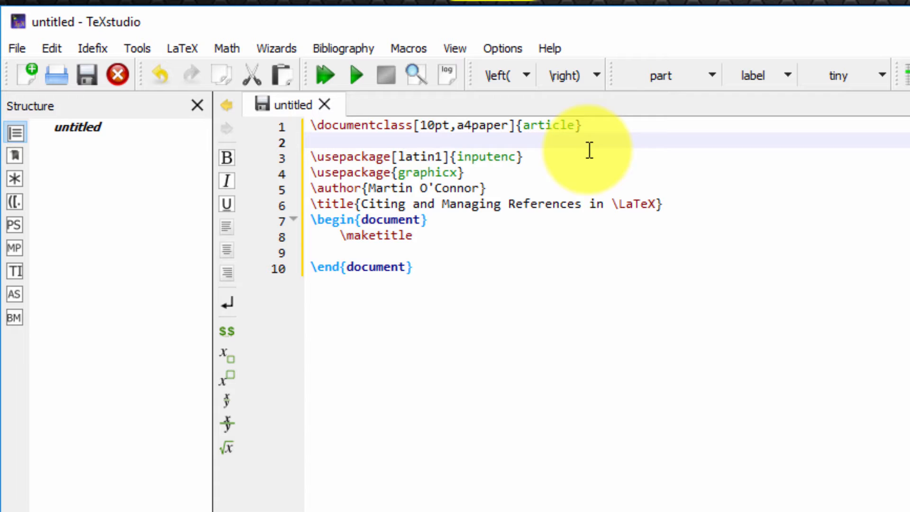
left_click(517, 188)
left_click(699, 206)
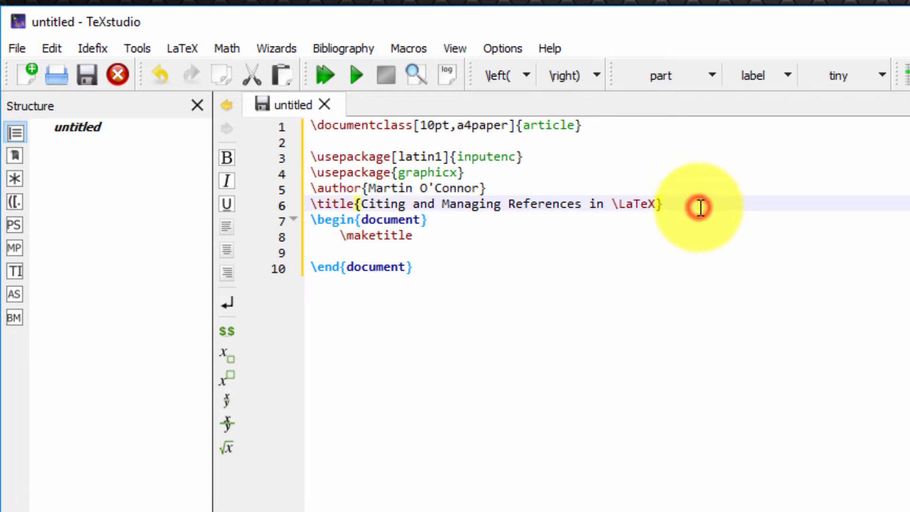
key("Return")
left_click_drag(613, 124, 211, 109)
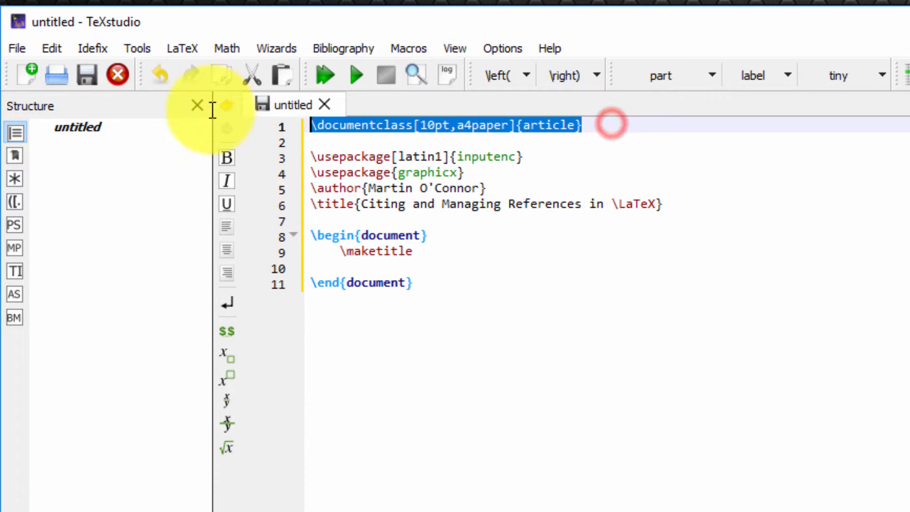
left_click(706, 206)
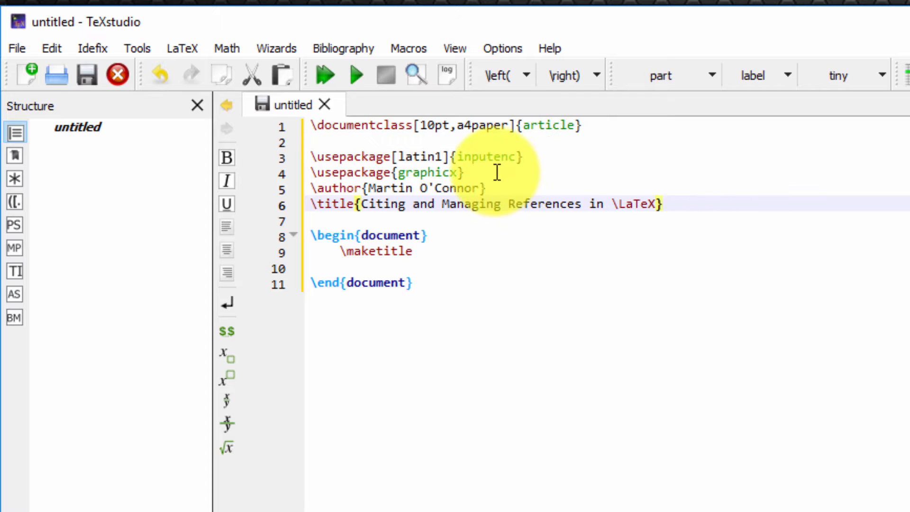
left_click_drag(494, 172, 278, 159)
left_click(511, 175)
key("Return")
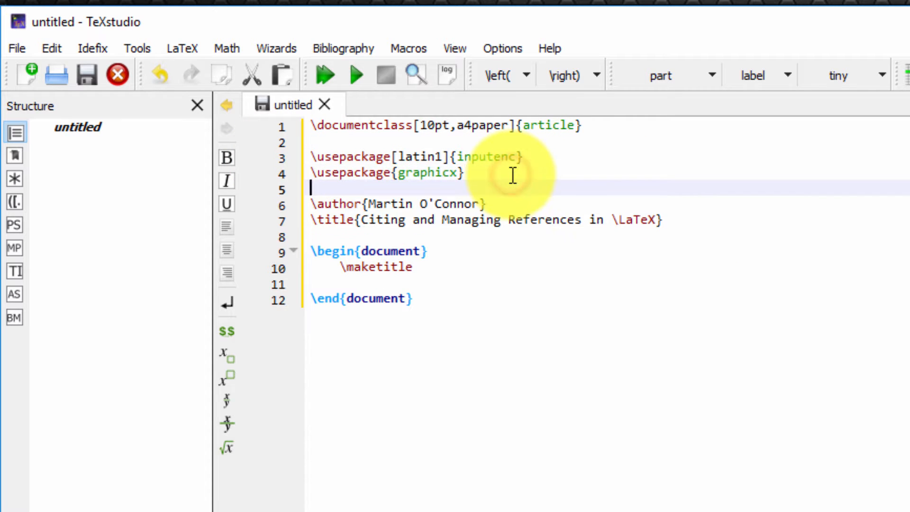
left_click_drag(680, 227, 221, 209)
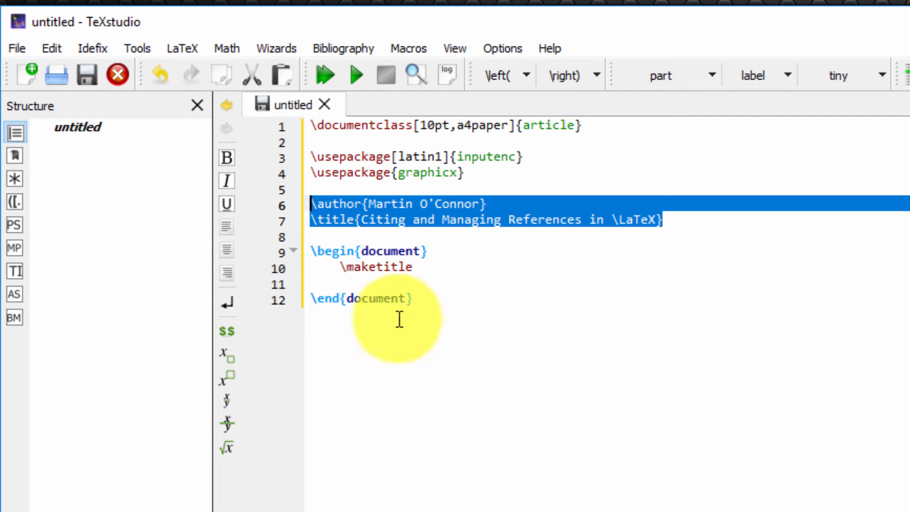
left_click(528, 298)
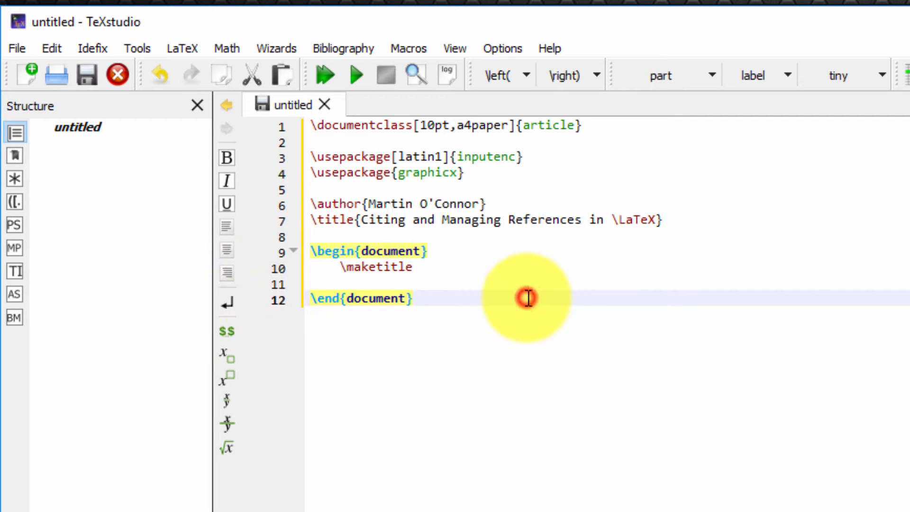
- Add the body sentence "This is some text." below \maketitle, leaving an empty line before \end{document}
left_click(455, 279)
key("Return")
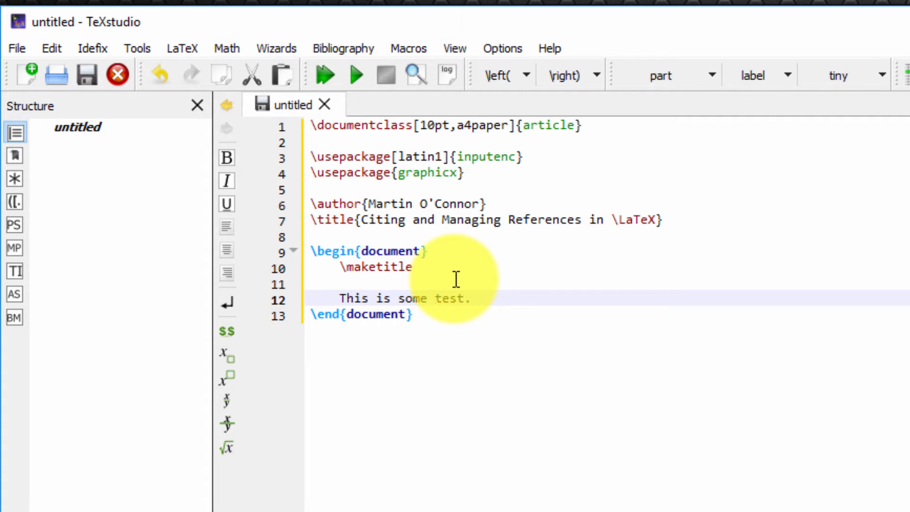
type("This is some text.")
key("Return")
type("#")
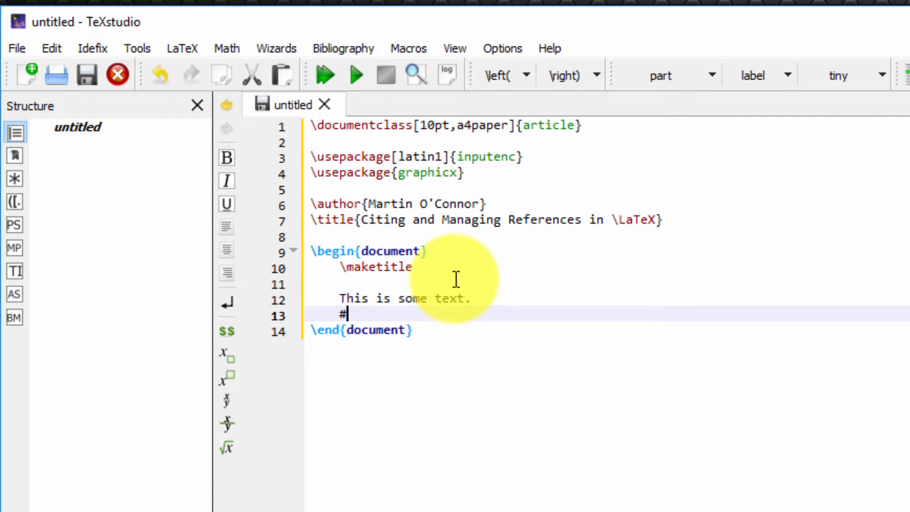
key("Return")
key("BackSpace")
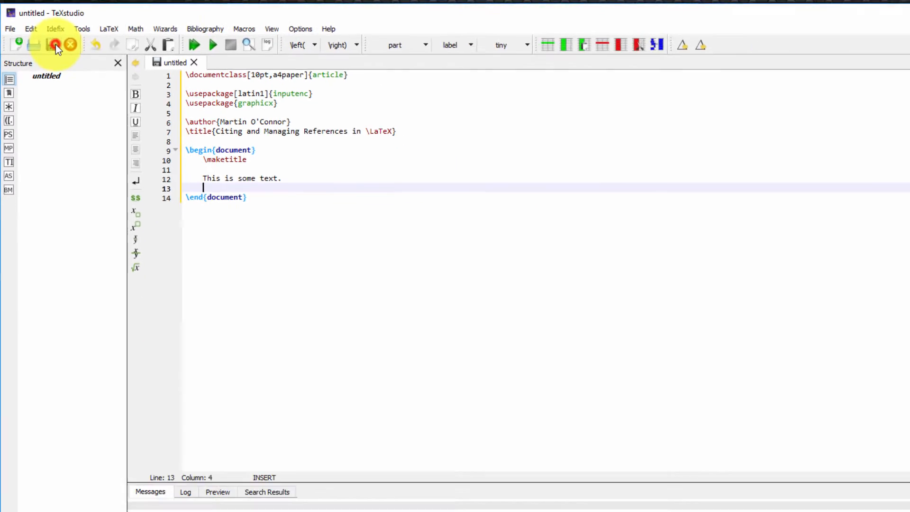
- Save the file as document.tex in C:\temp and build the PDF for viewing
left_click(55, 44)
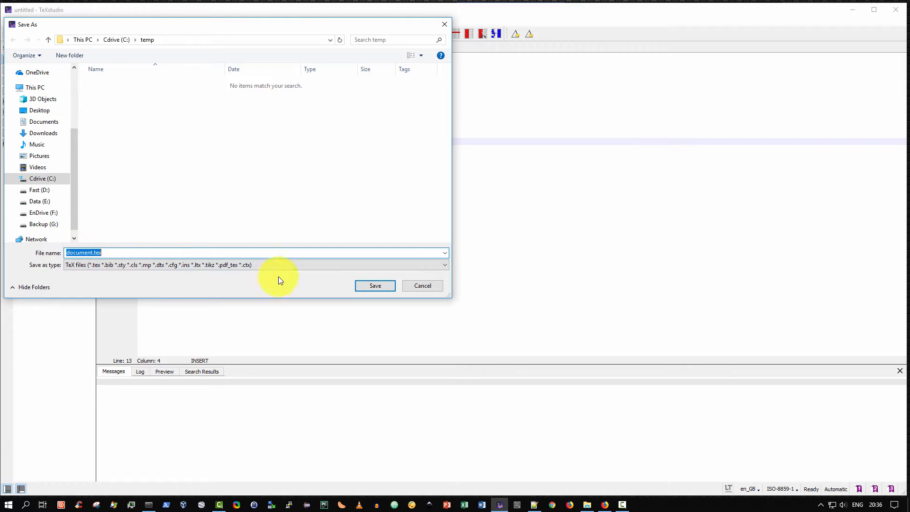
left_click(372, 285)
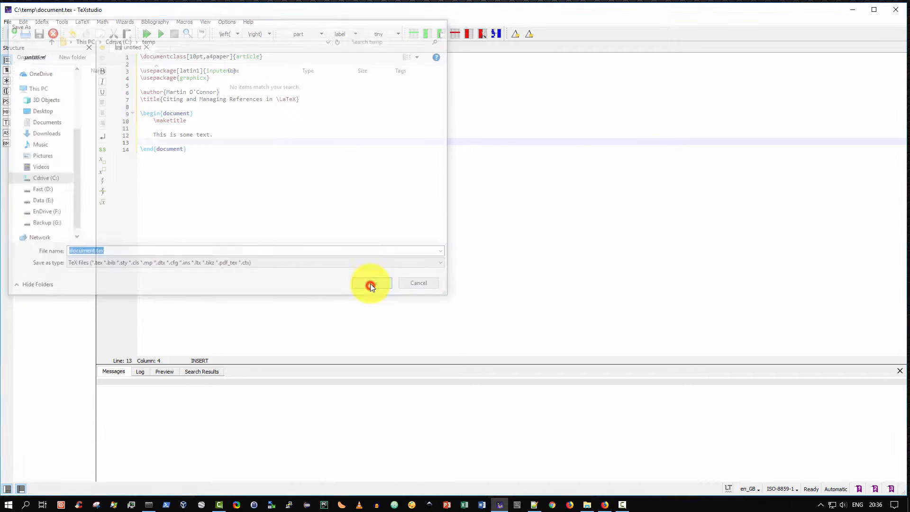
left_click(148, 37)
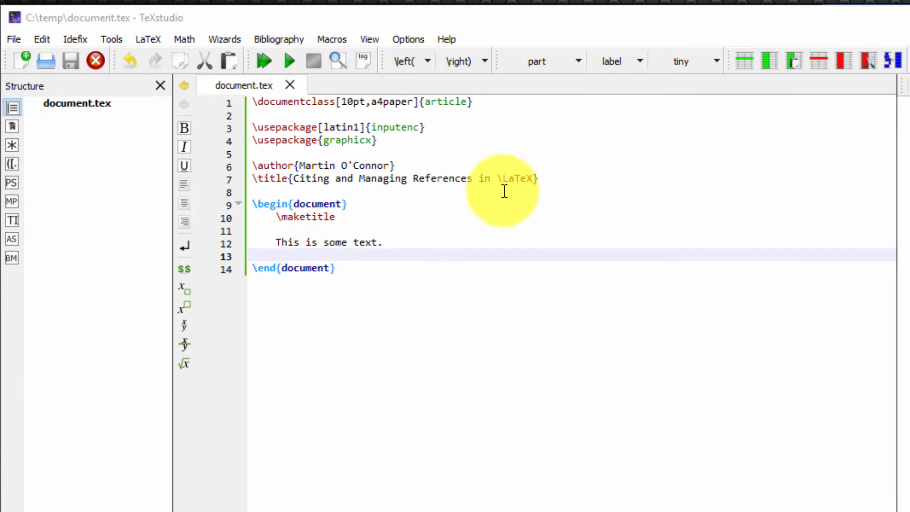
- Add an empty \date{} command below the \title line, save document.tex and rebuild the PDF preview
left_click(558, 183)
key("Return")
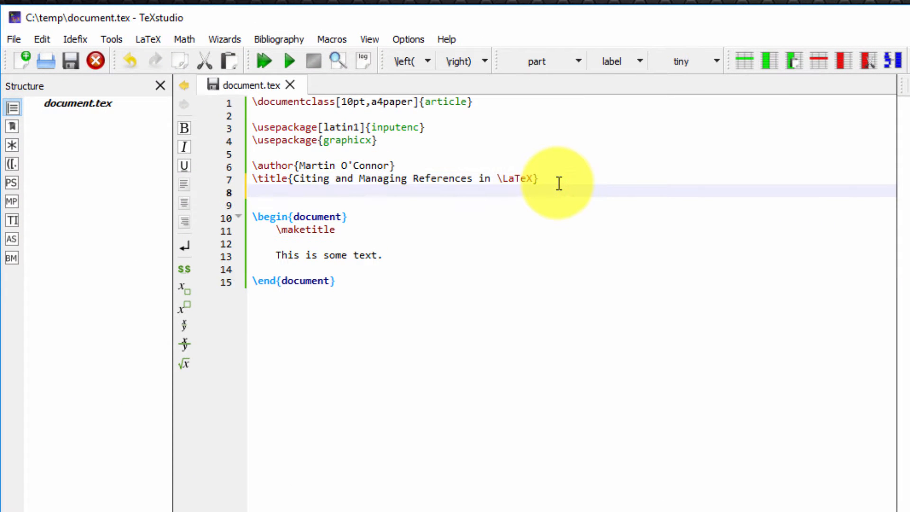
type("\\date{")
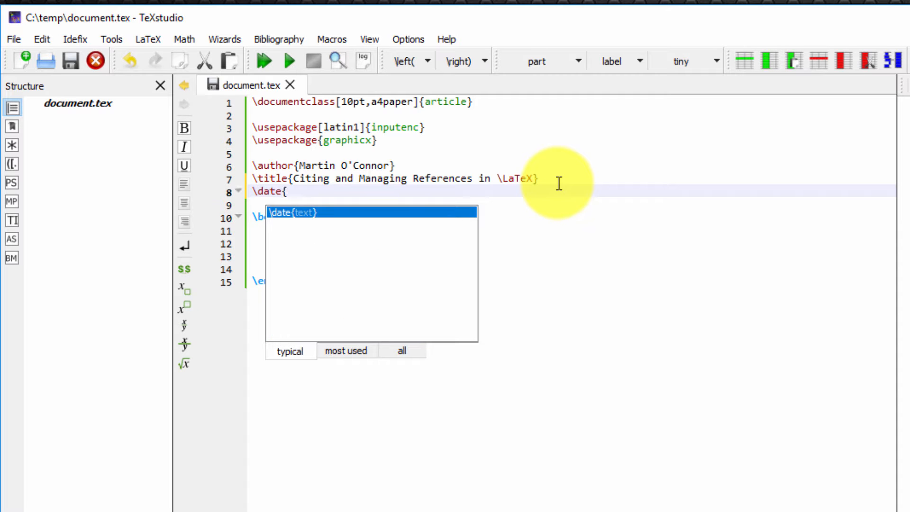
left_click(502, 179)
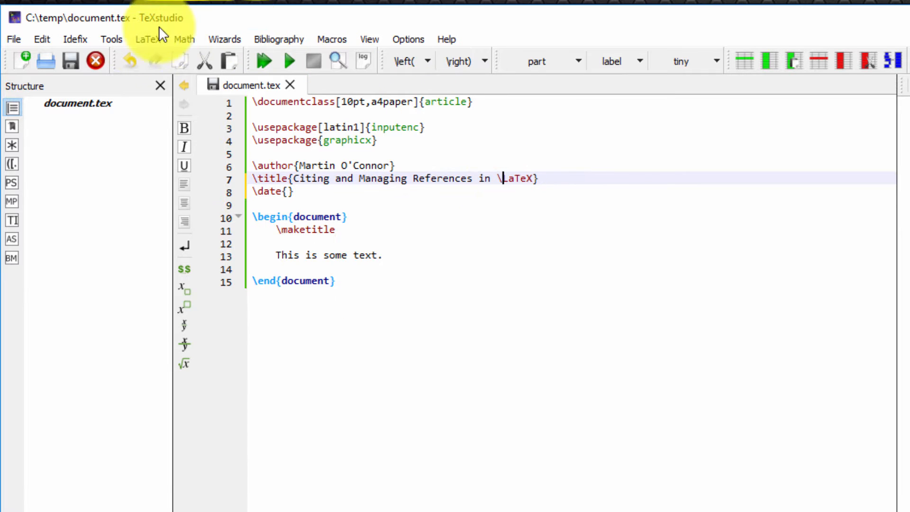
left_click(74, 65)
left_click(264, 60)
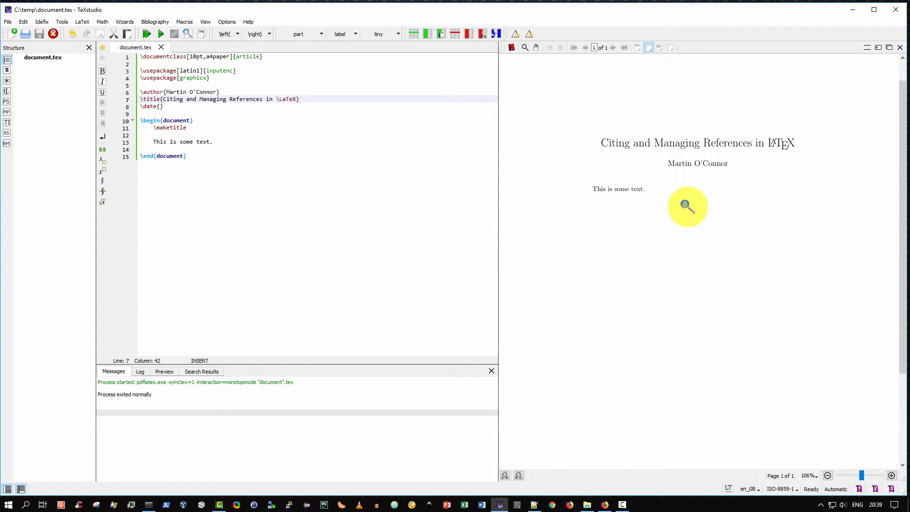
- Switch to File Explorer, launch JabRef-4.3.1.jar from C:\downloads and bring the JabRef window to the front
left_click(587, 505)
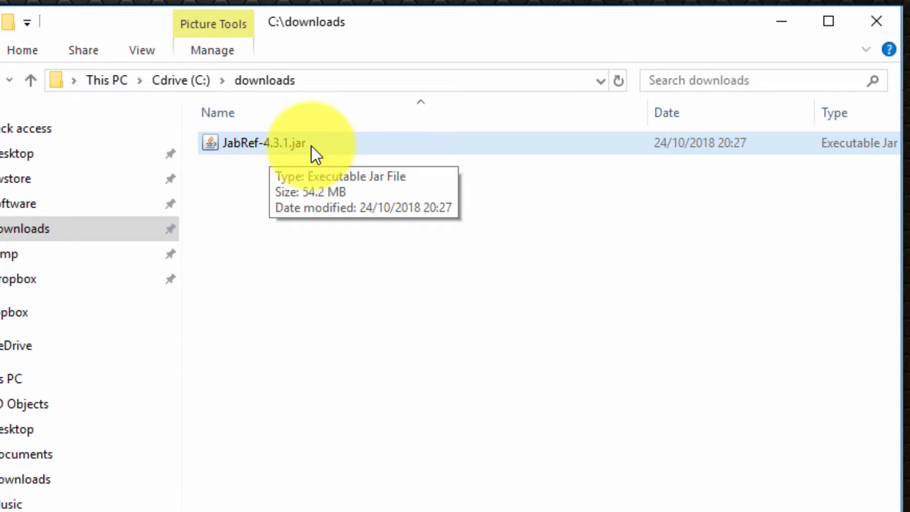
double_click(271, 144)
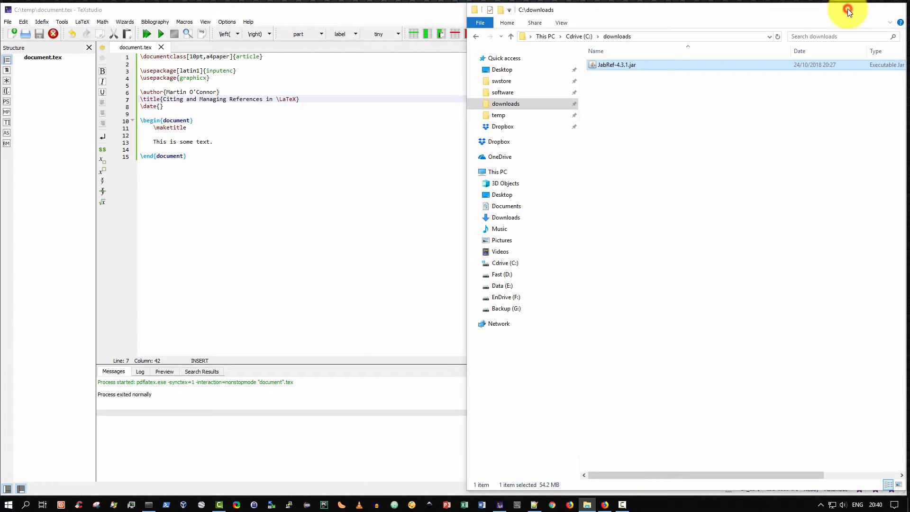
left_click(847, 8)
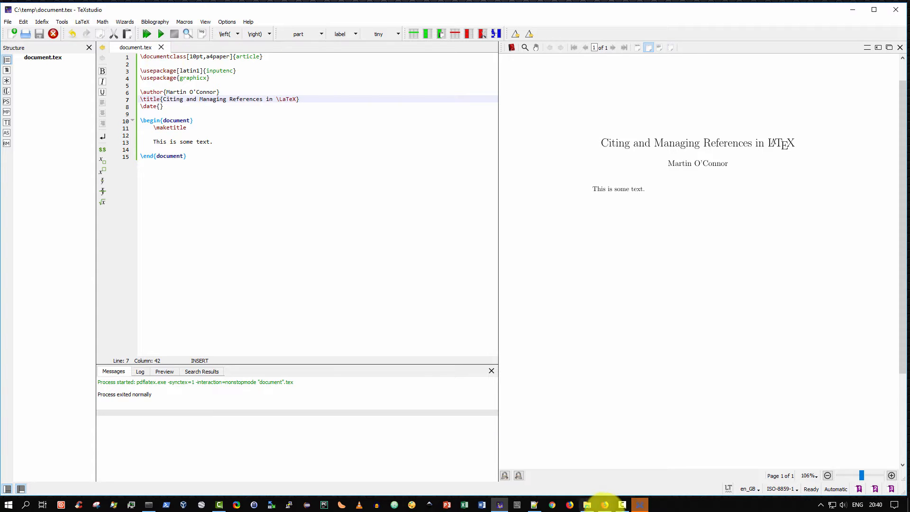
left_click(636, 506)
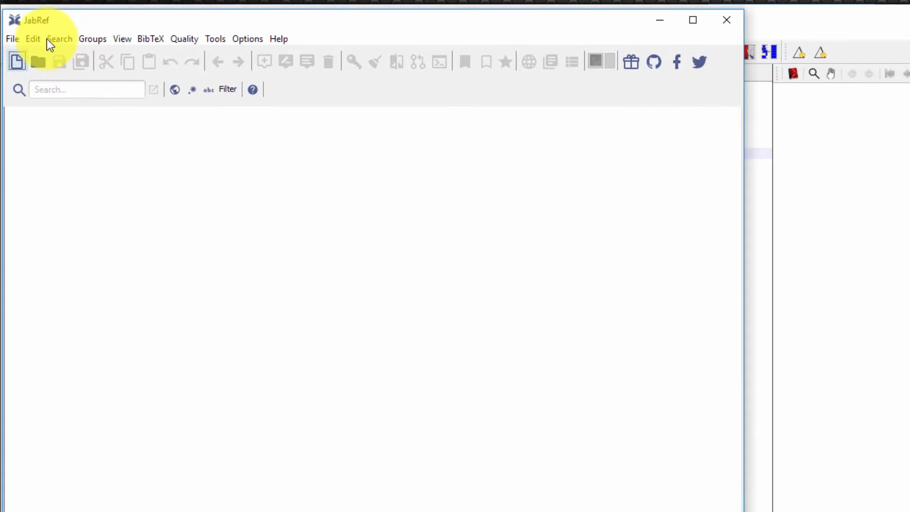
- Create a new BibTeX library and save it as myref in C:\temp
left_click(16, 39)
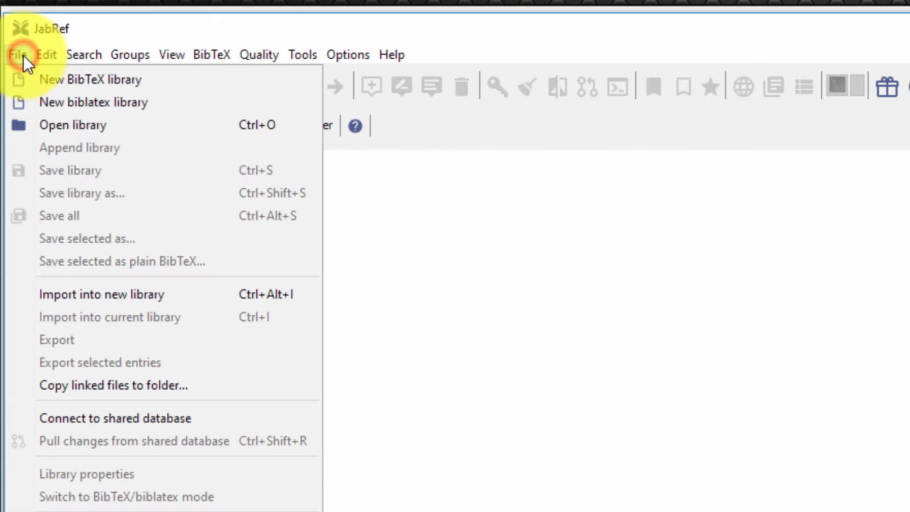
left_click(46, 78)
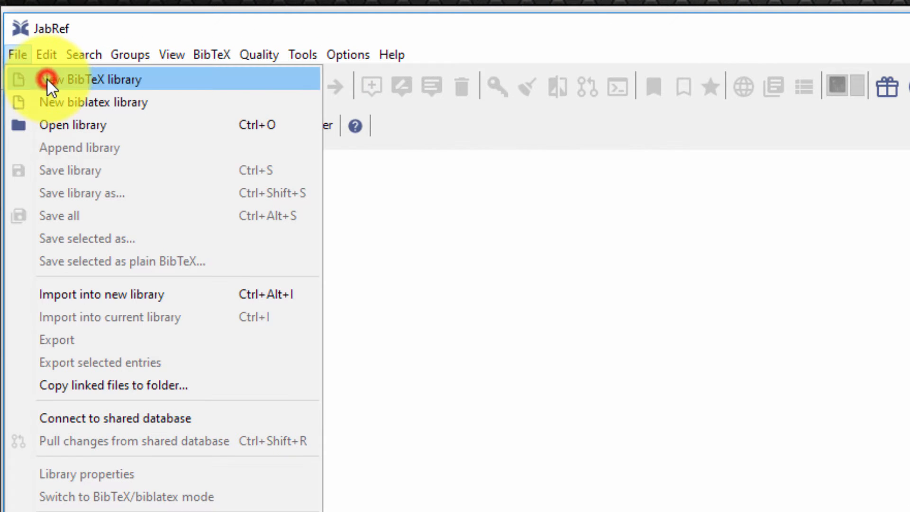
left_click(19, 54)
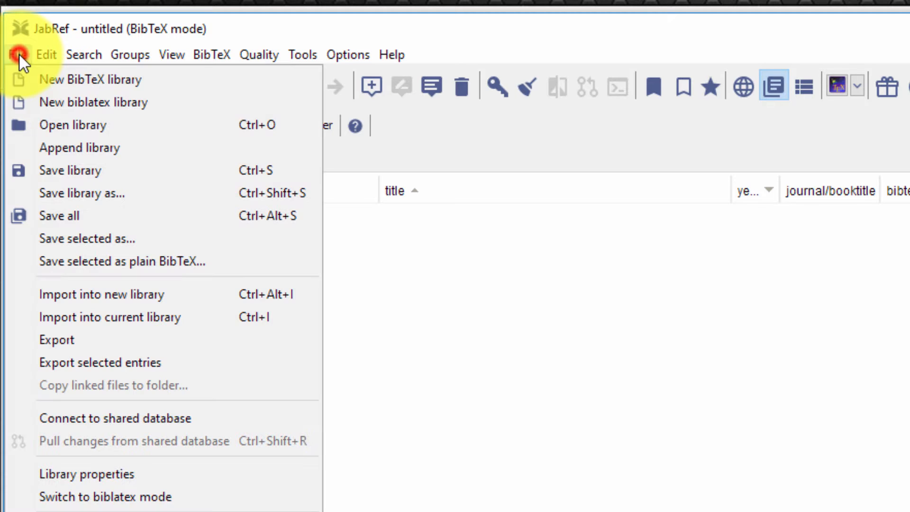
left_click(96, 194)
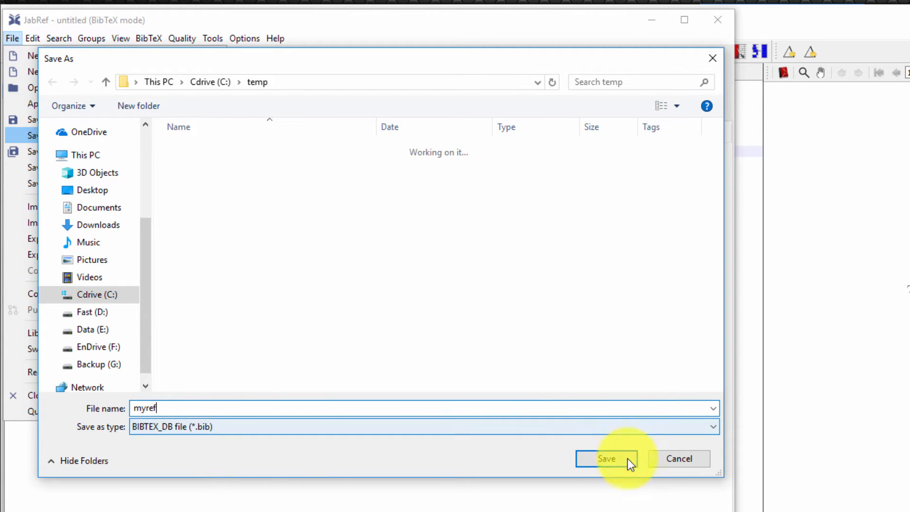
left_click(607, 460)
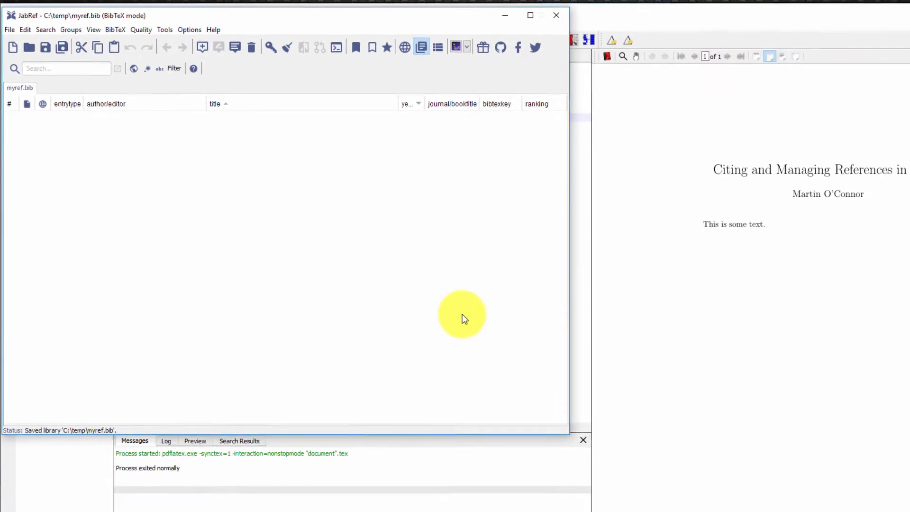
- Switch to Firefox, search for google scholar in a new tab and open the Google Scholar site
left_click(605, 504)
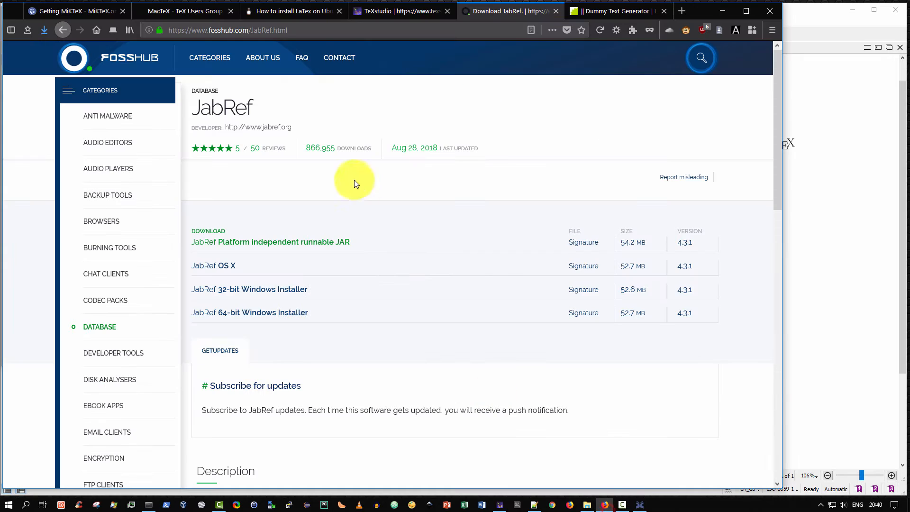
left_click(682, 10)
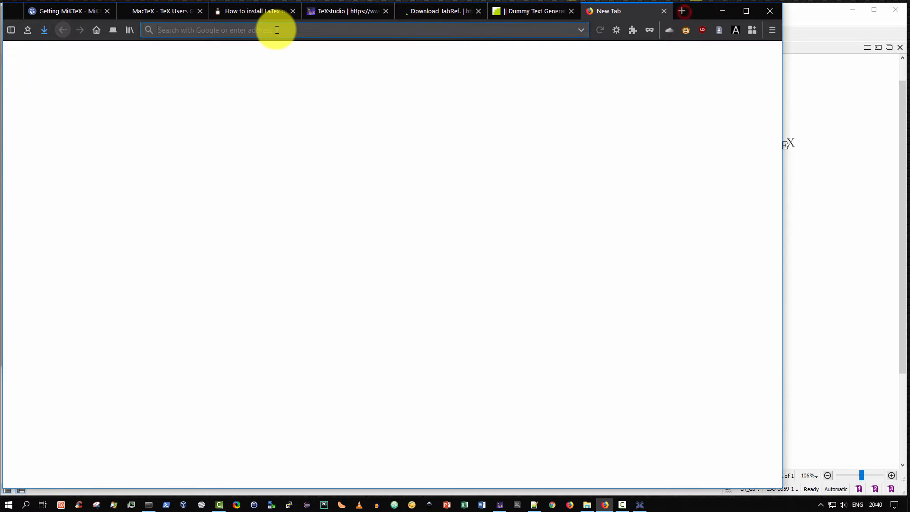
left_click(276, 29)
type("google s")
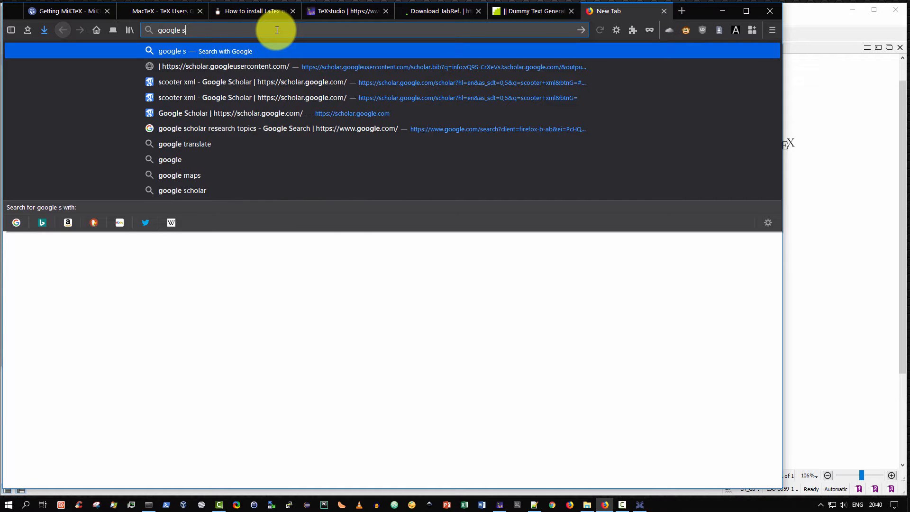
type("cholar")
key("Return")
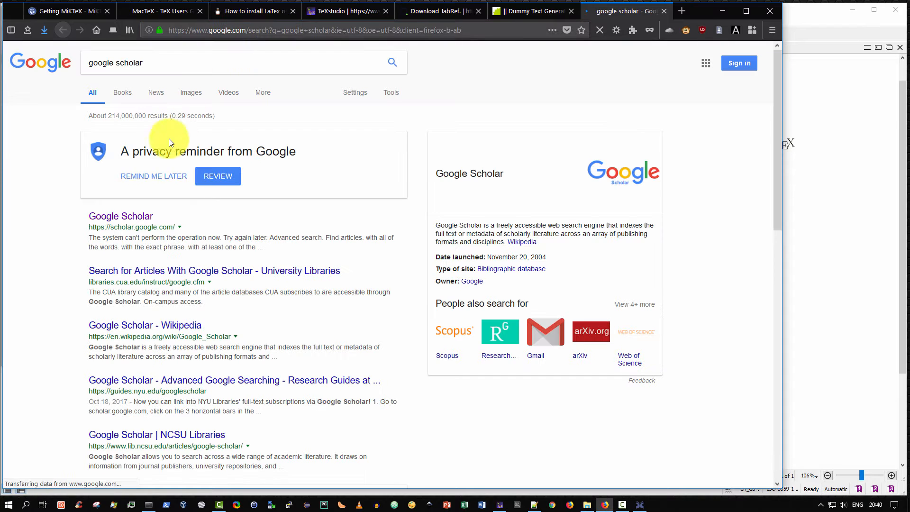
left_click(140, 216)
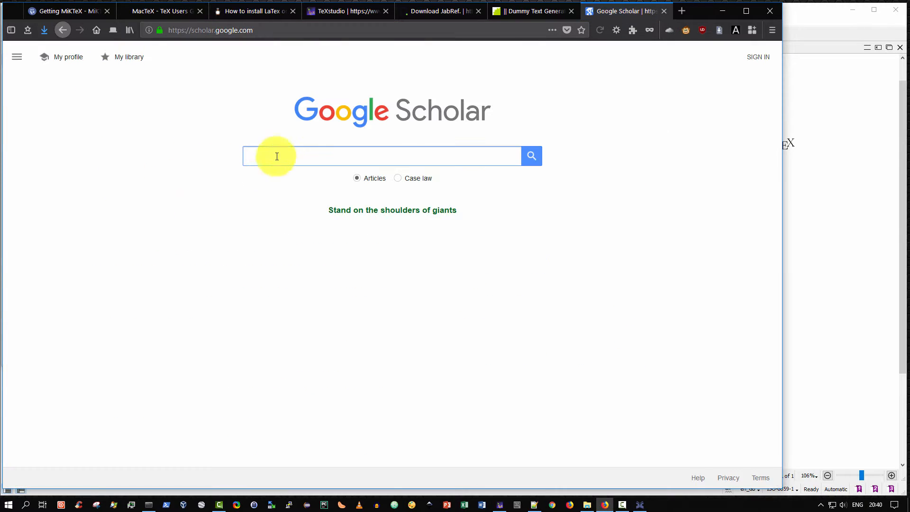
- Search Google Scholar for scooter xml and open the BibTeX citation of the 2012 SCOOTER dynamic labeling scheme paper
left_click(298, 161)
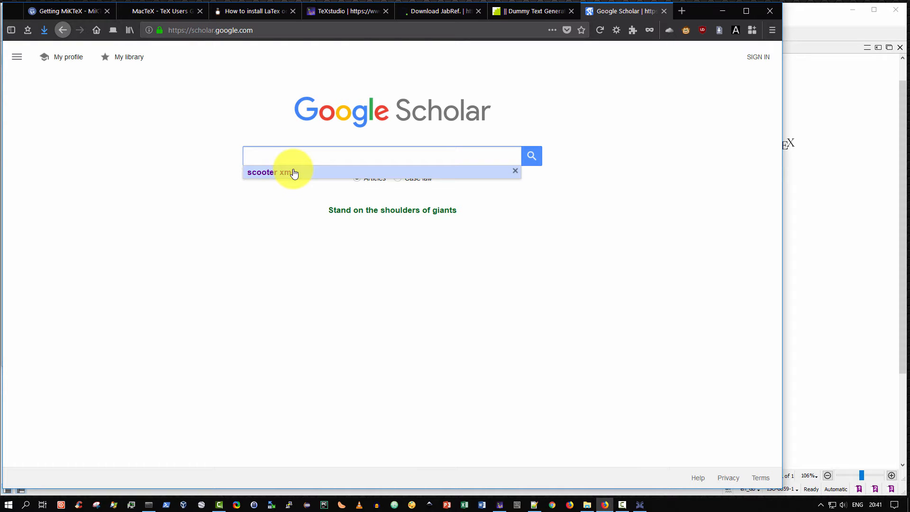
left_click(293, 173)
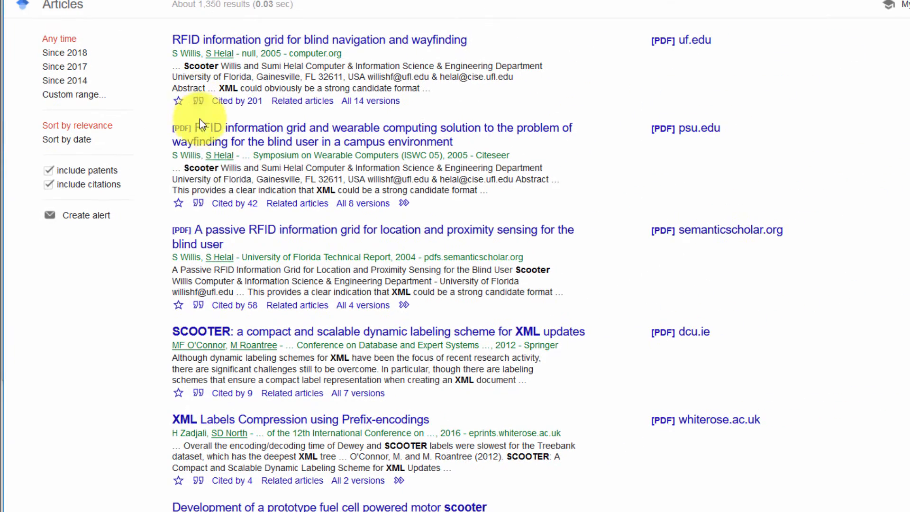
left_click(198, 392)
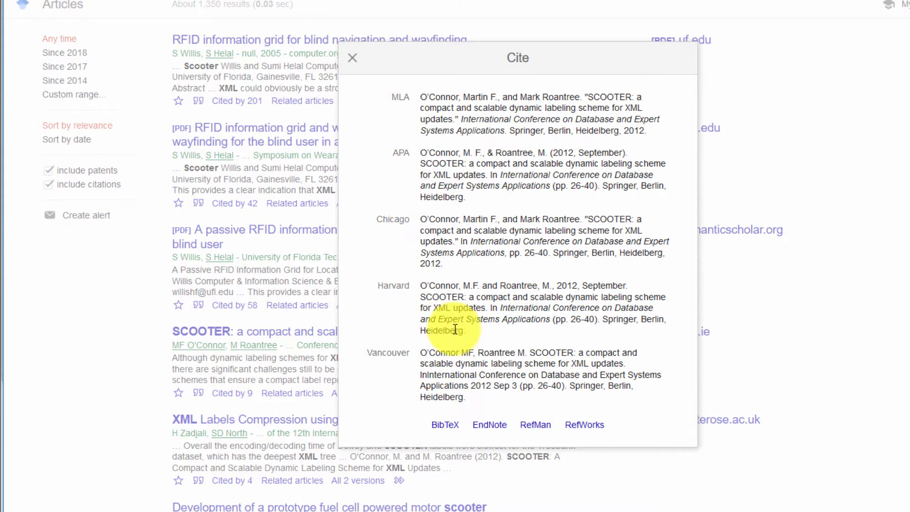
left_click(443, 428)
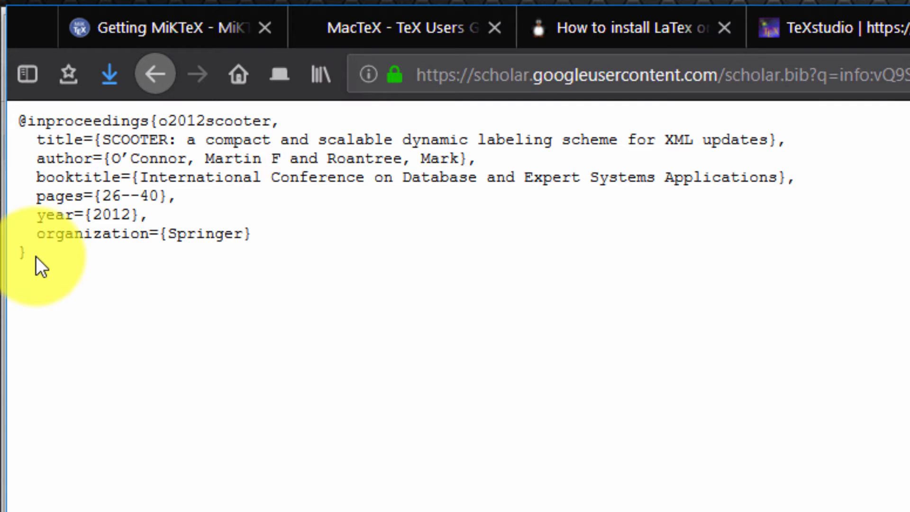
- Copy the complete BibTeX citation of the SCOOTER paper and switch to JabRef
left_click_drag(27, 254, 12, 106)
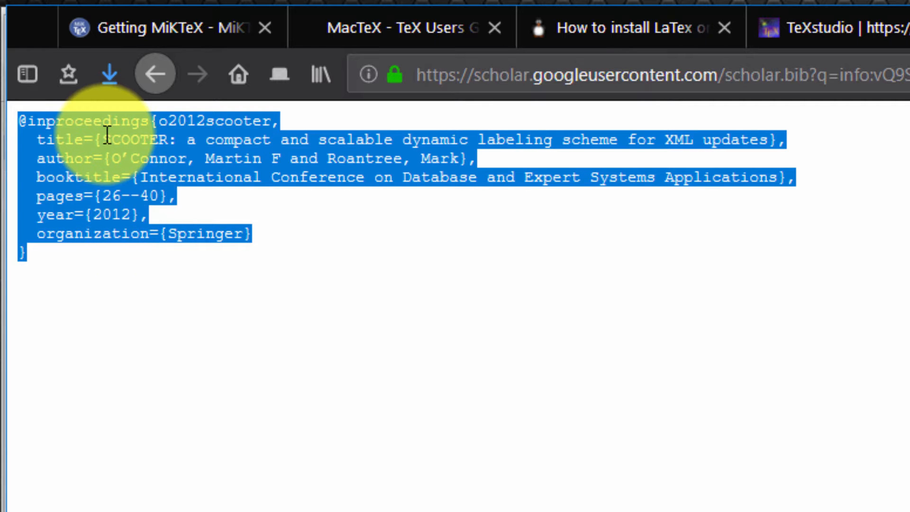
right_click(107, 136)
left_click(152, 157)
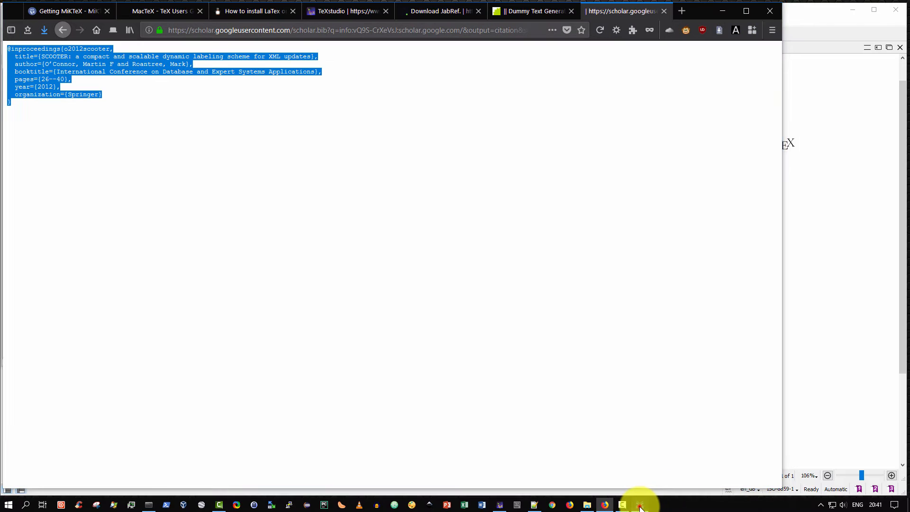
left_click(639, 507)
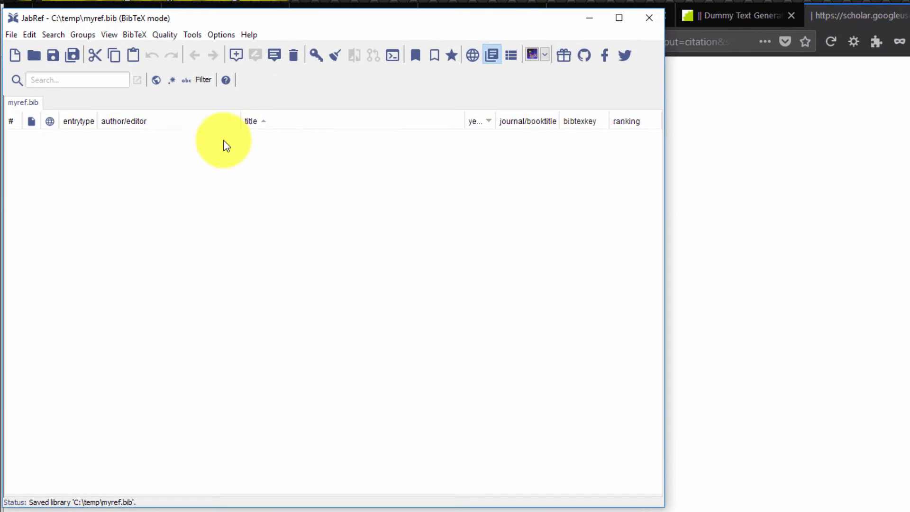
- Add a new InProceedings entry to the myref library, checking the entry type against the citation in Firefox
left_click(236, 55)
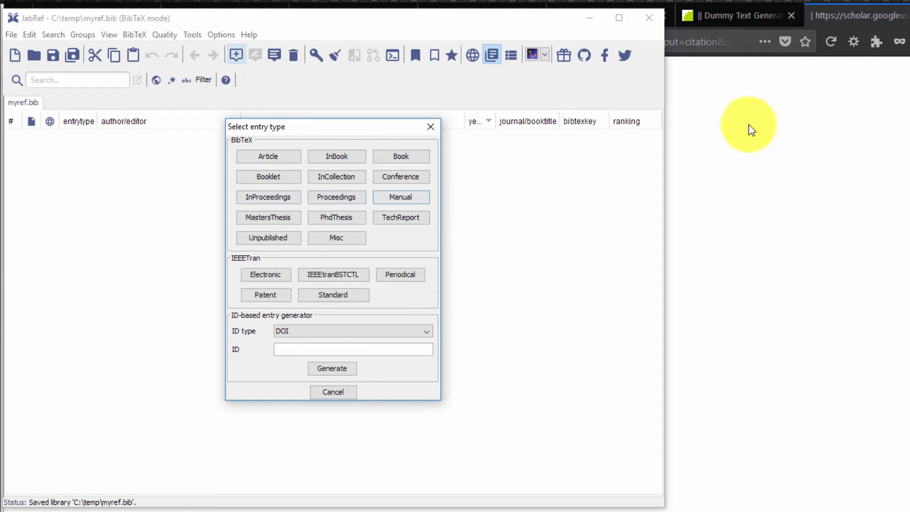
left_click(766, 126)
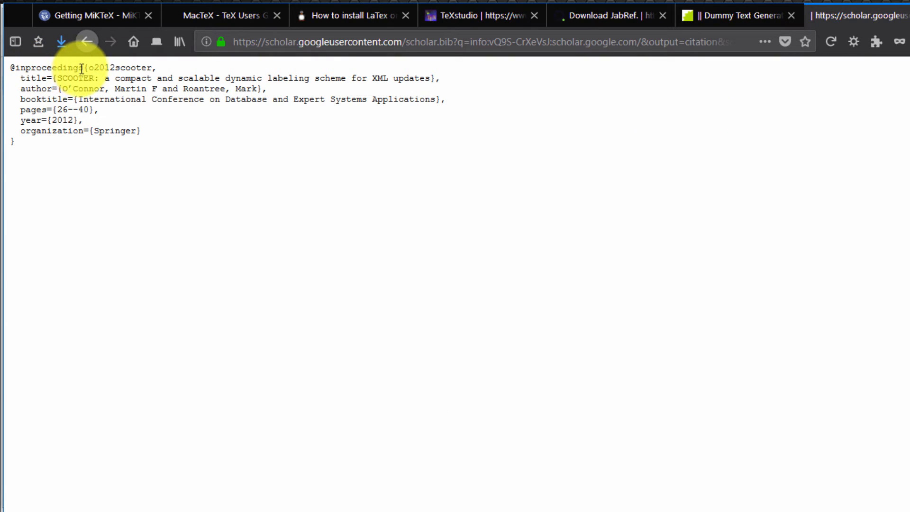
left_click_drag(84, 67, 10, 68)
left_click_drag(60, 148, 8, 66)
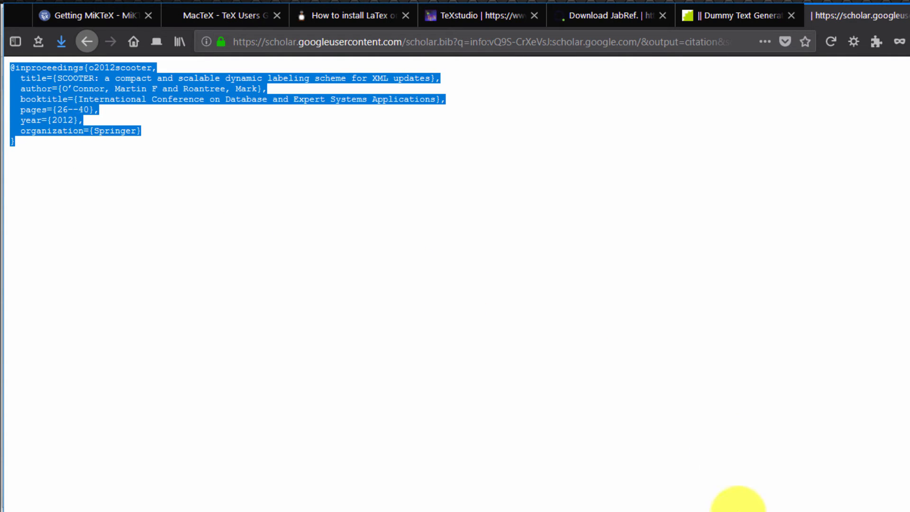
key("alt+Tab")
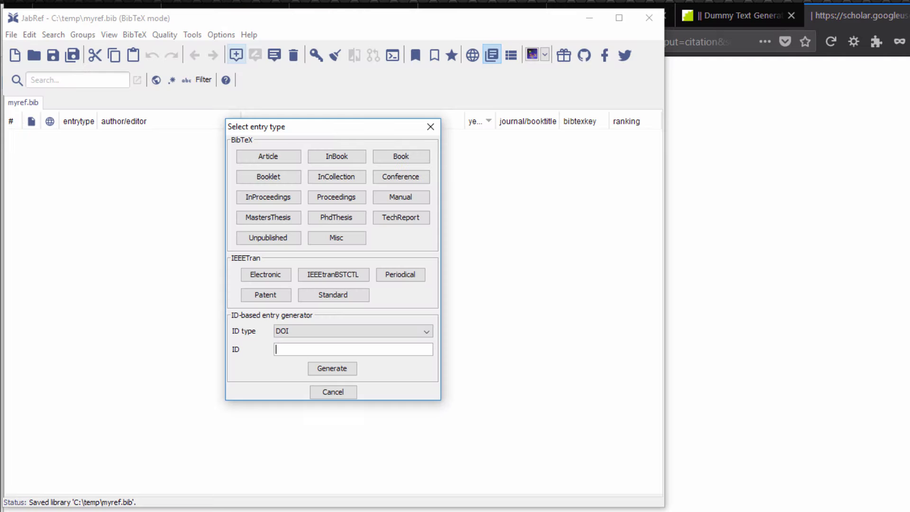
left_click(274, 201)
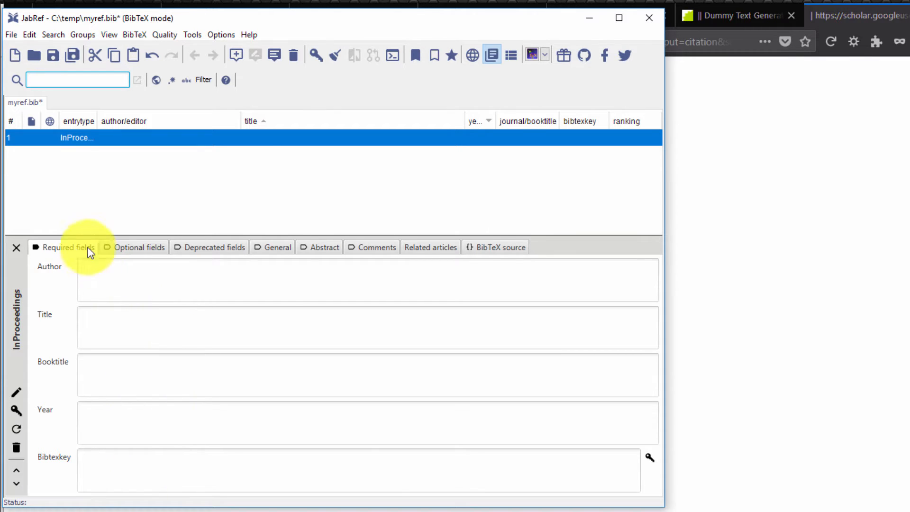
- Replace the new entry's BibTeX source with the copied SCOOTER citation
left_click(500, 249)
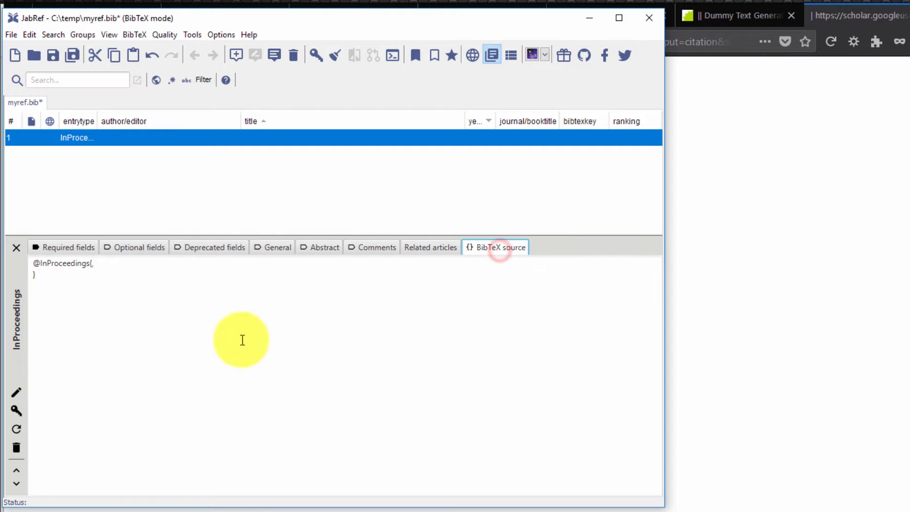
left_click_drag(91, 388, 30, 249)
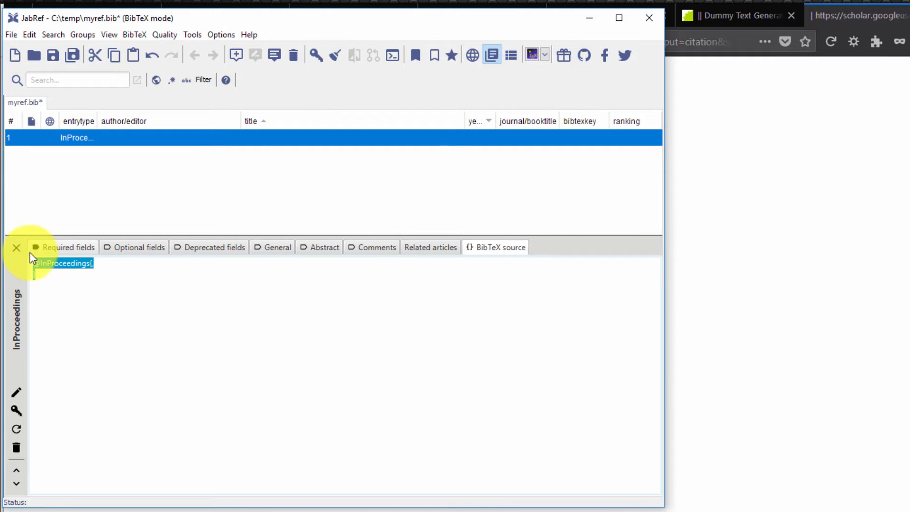
key("ctrl+v")
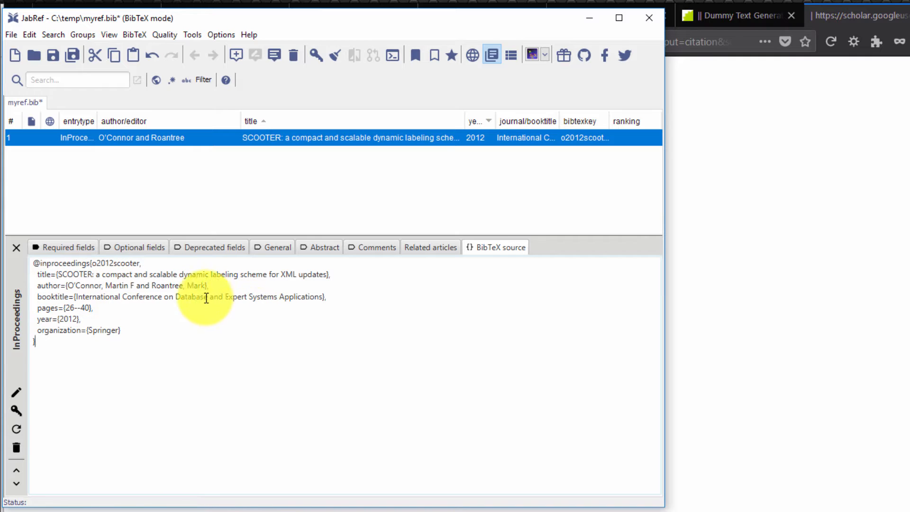
- Check the warning on the entry's required Author field and normalize the authors to BibTeX name format
left_click(79, 246)
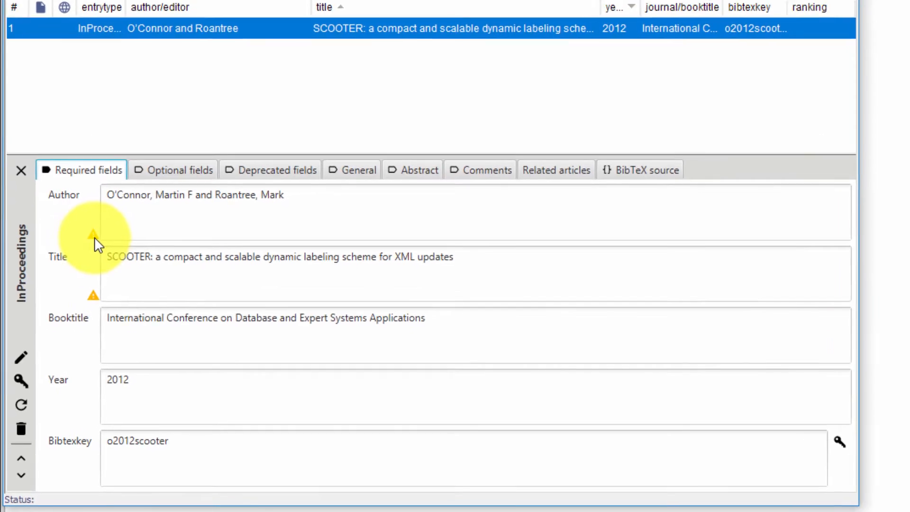
mouse_move(72, 299)
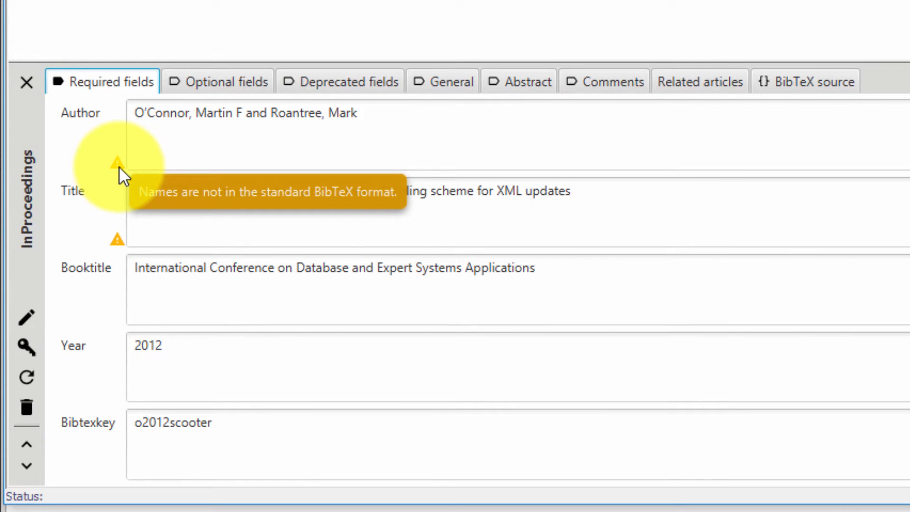
right_click(120, 169)
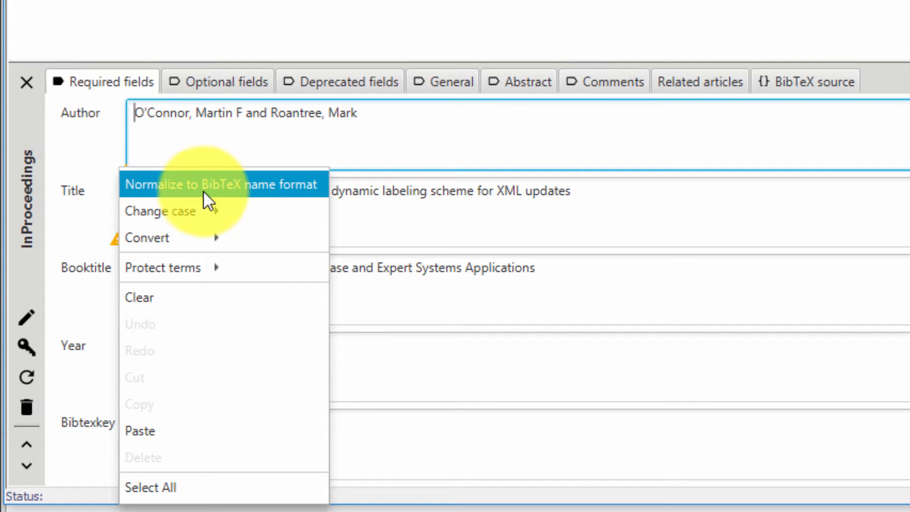
left_click(249, 187)
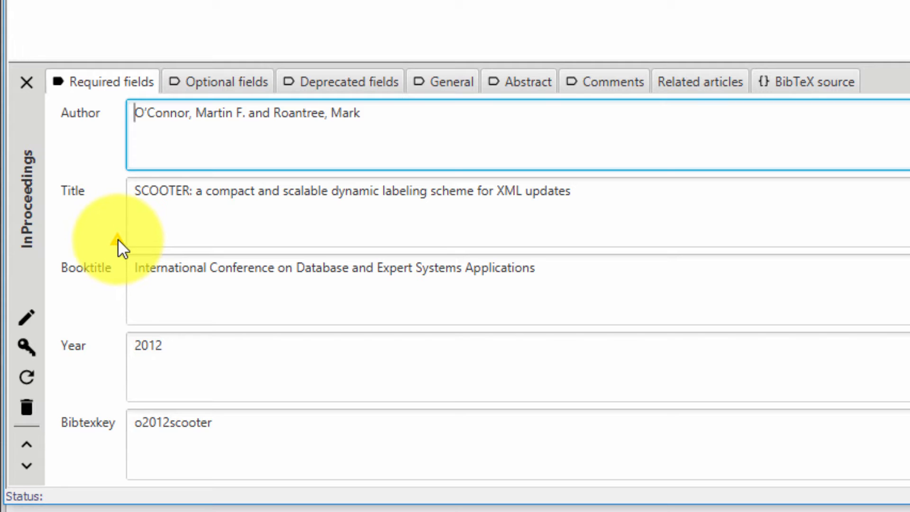
- Enclose the entry's whole title in curly brackets to protect its capital letters, and save the library
mouse_move(118, 238)
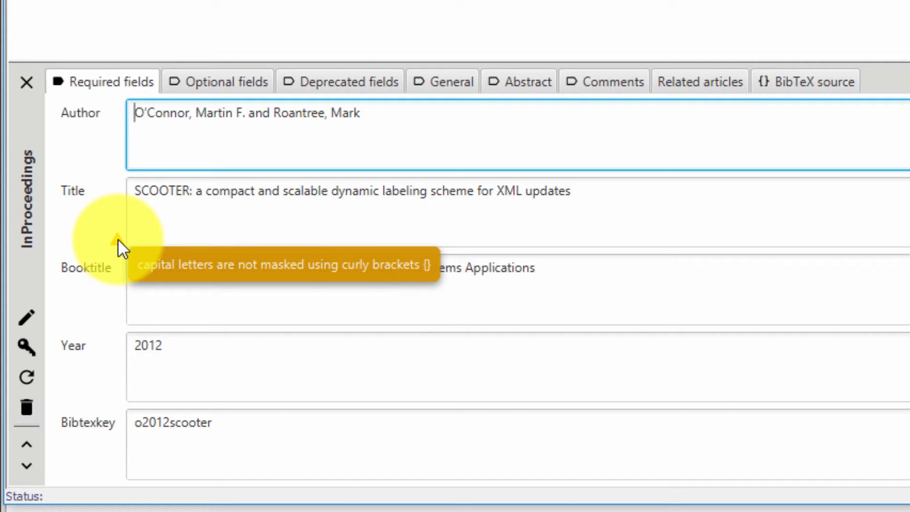
left_click(524, 189)
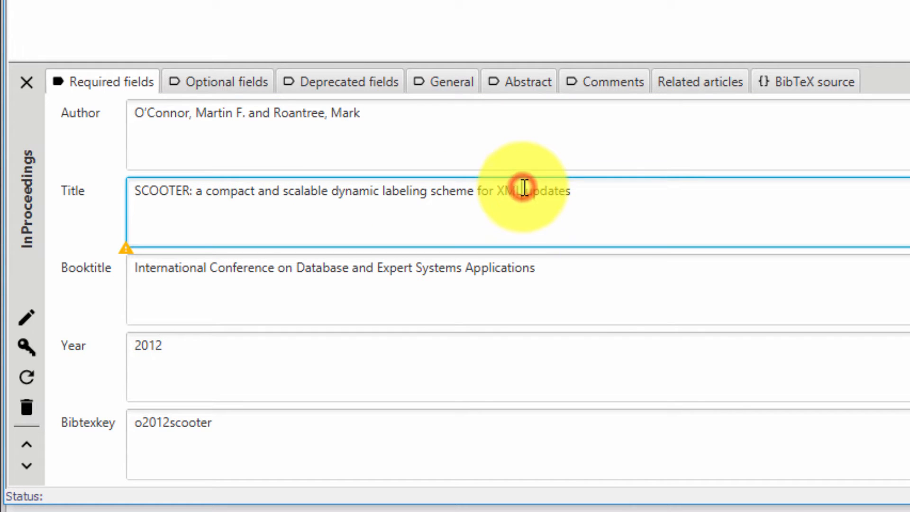
left_click(612, 194)
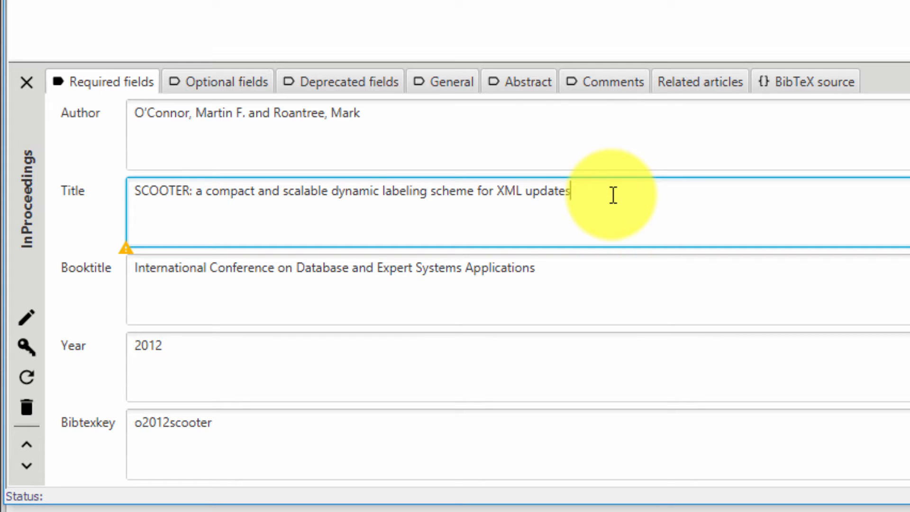
type(")")
type("{")
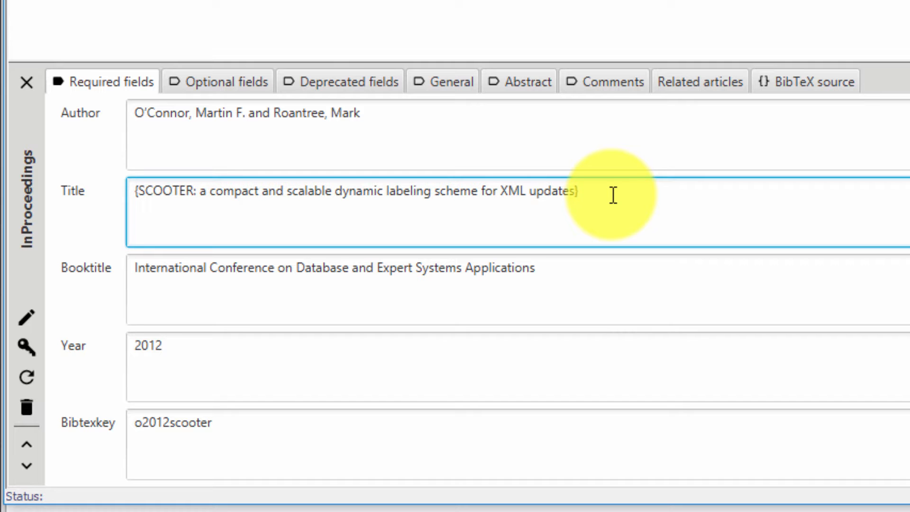
left_click(611, 194)
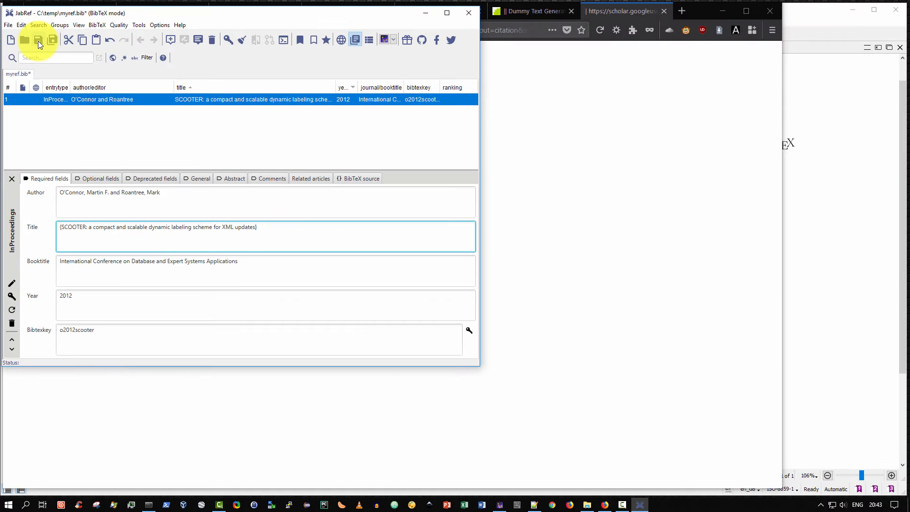
left_click(38, 40)
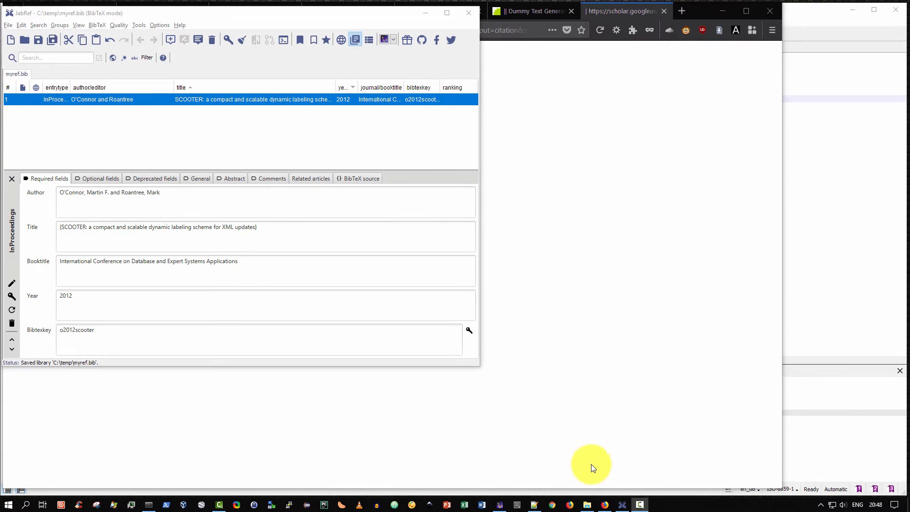
- Switch to TeXstudio, add \bibliography{myref} on its own line before \end{document}, and save document.tex
left_click(501, 506)
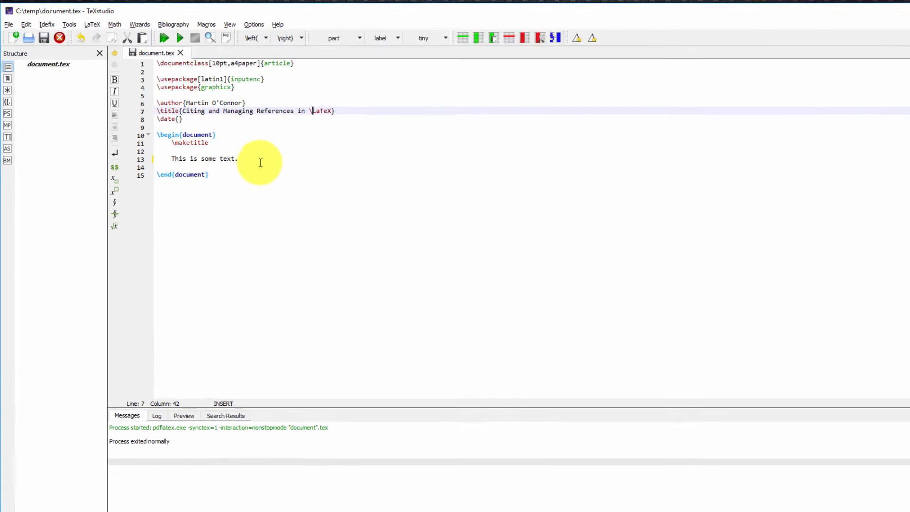
left_click(232, 146)
key("Return")
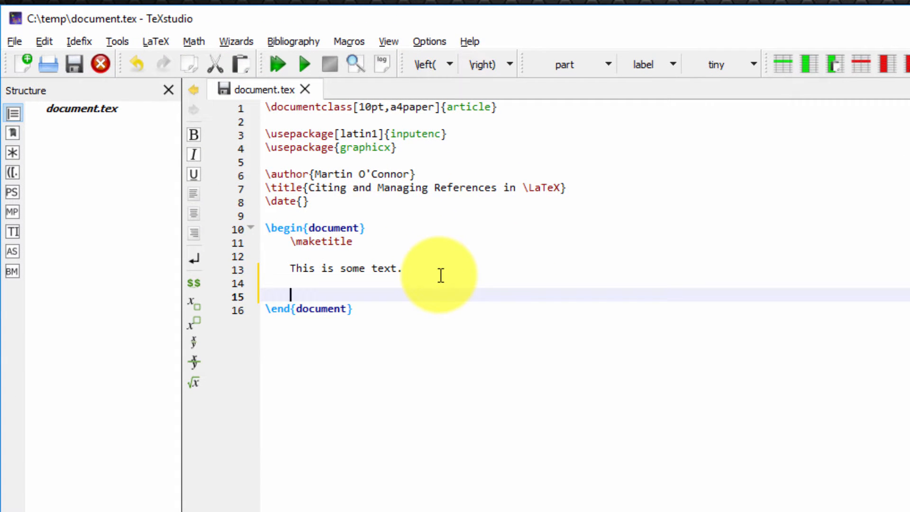
type("\\bib")
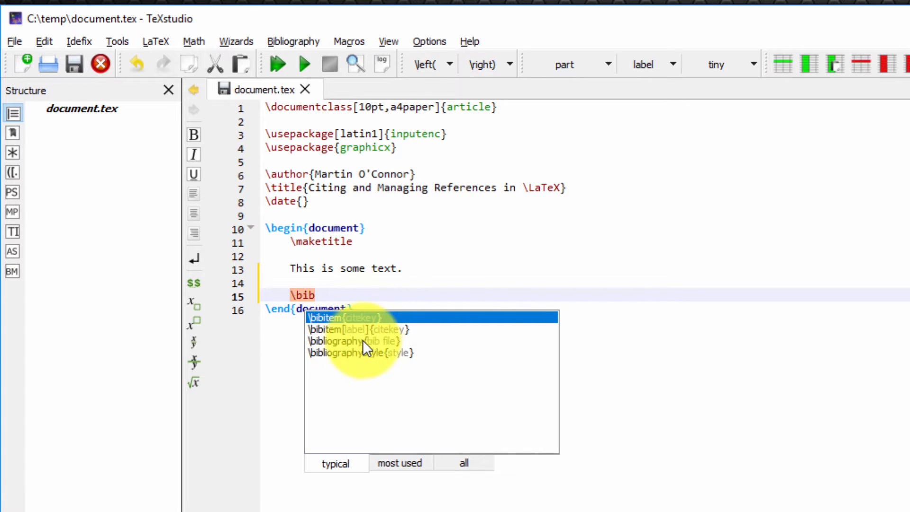
double_click(345, 341)
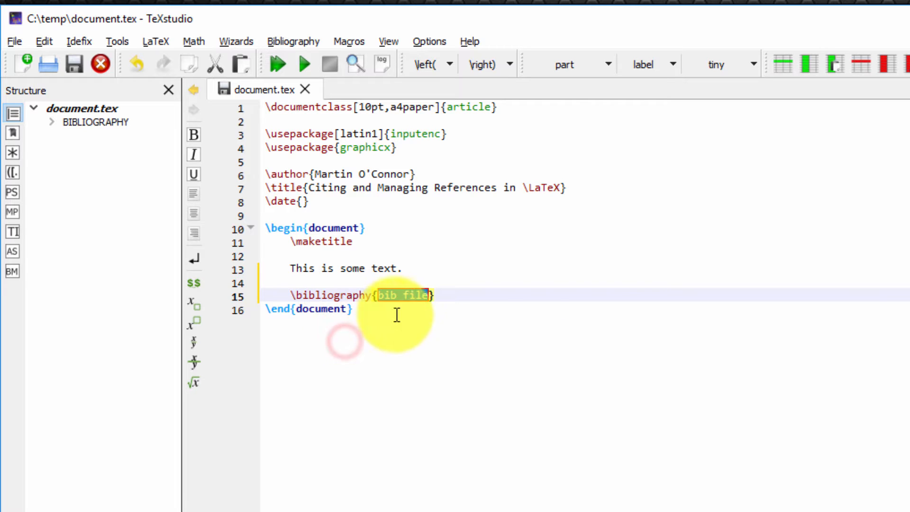
left_click(417, 295)
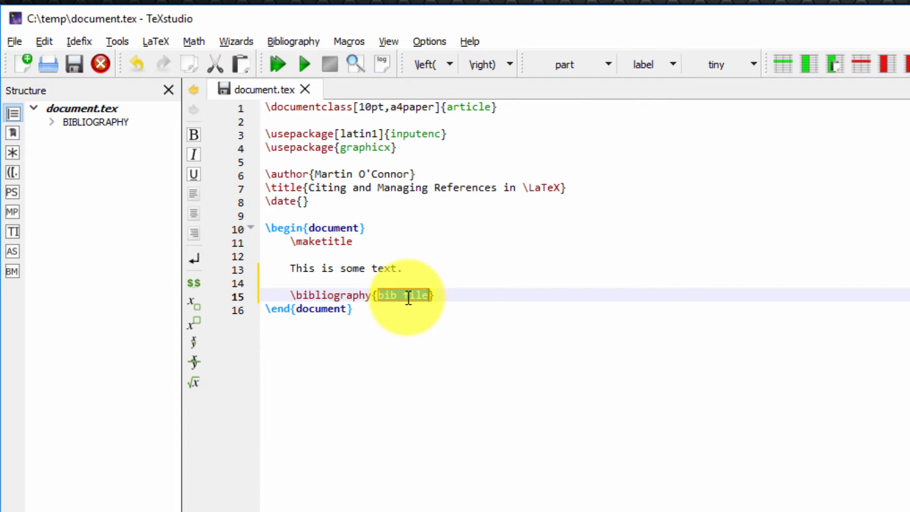
type("myre")
left_click(417, 297)
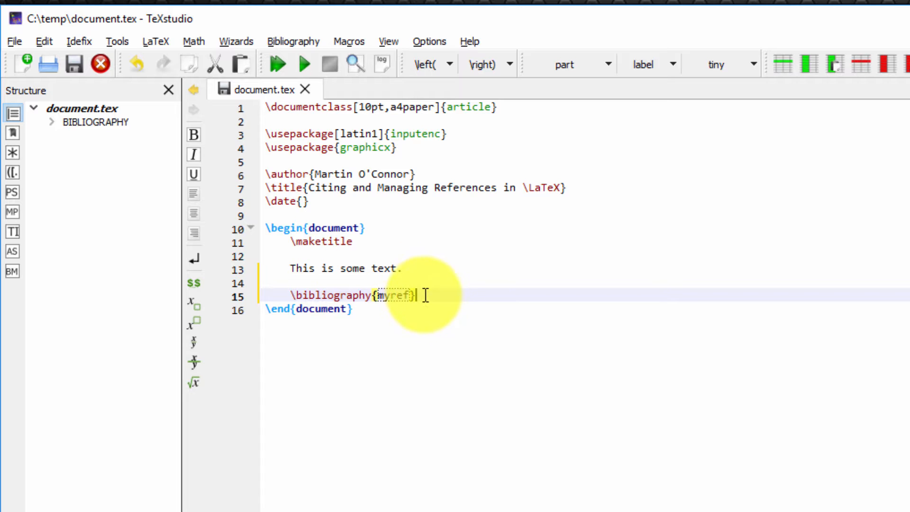
left_click(79, 59)
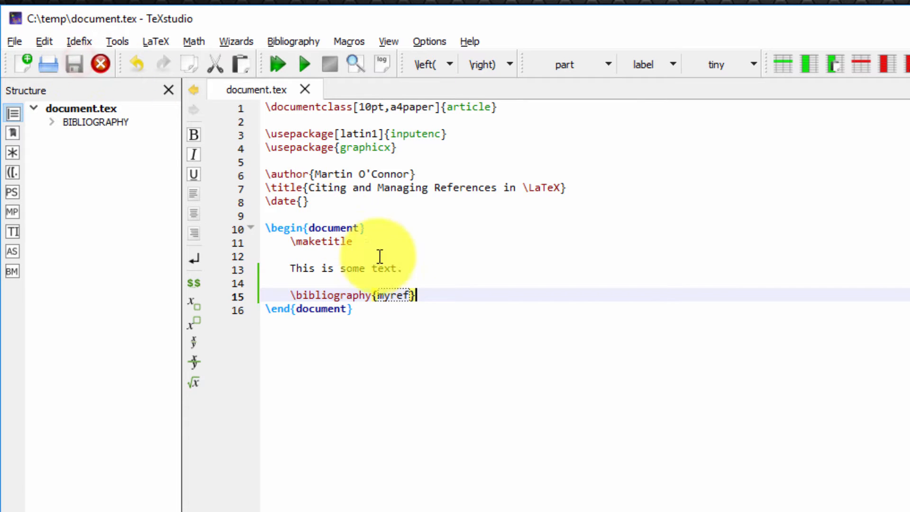
- Insert \bibliographystyle{plain} on a new line directly above the \bibliography command
left_click(405, 280)
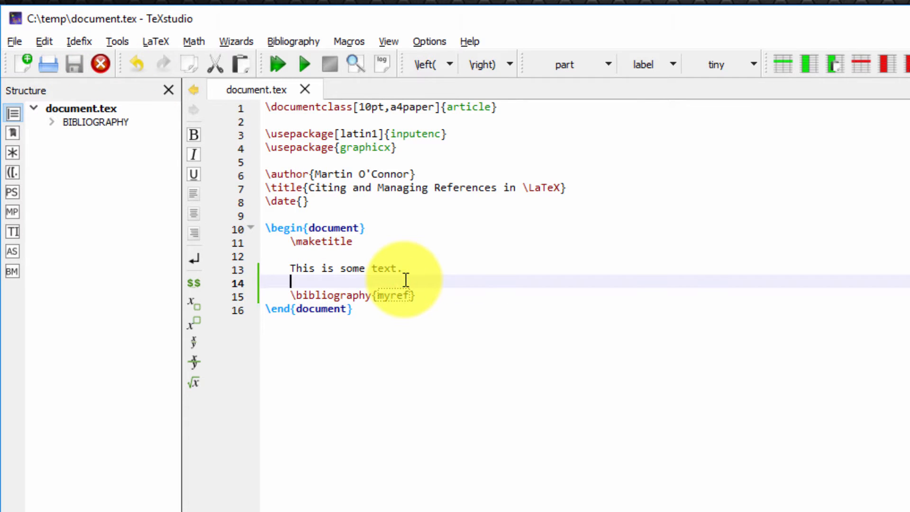
key("Return")
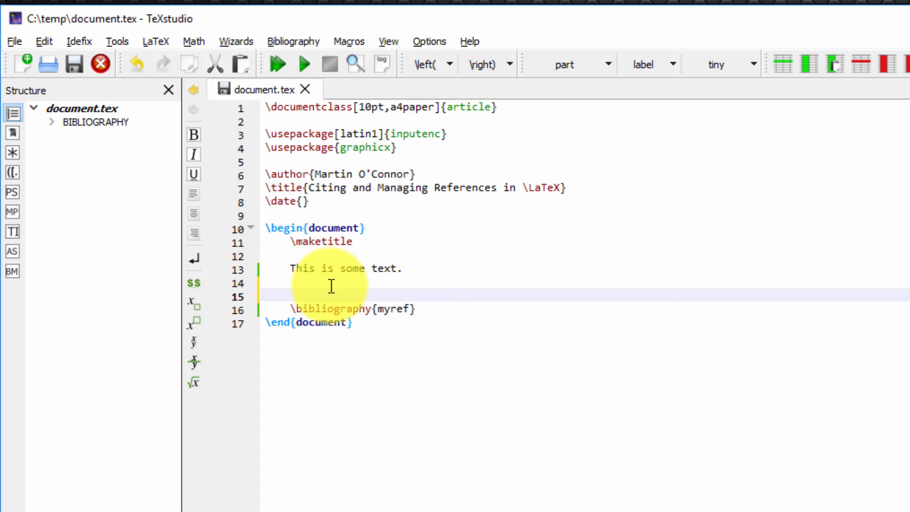
left_click_drag(503, 106, 341, 95)
left_click(516, 104)
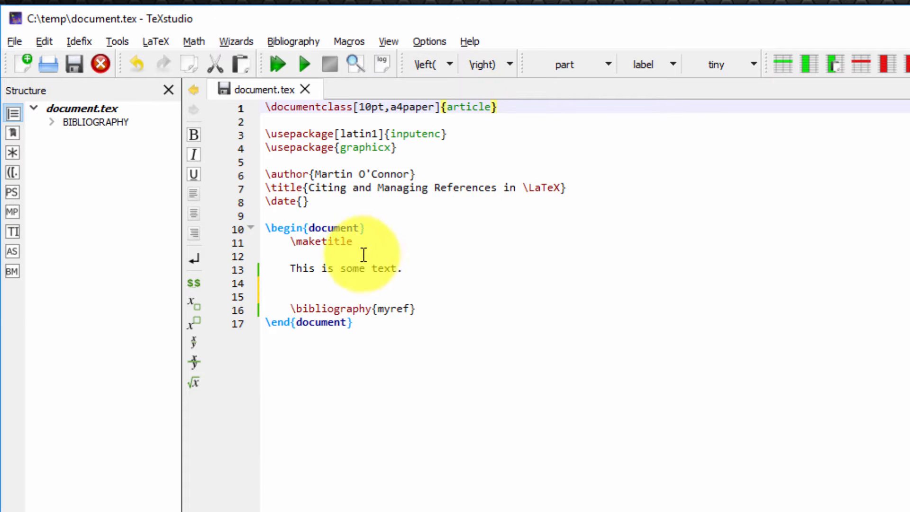
left_click(340, 284)
left_click(336, 293)
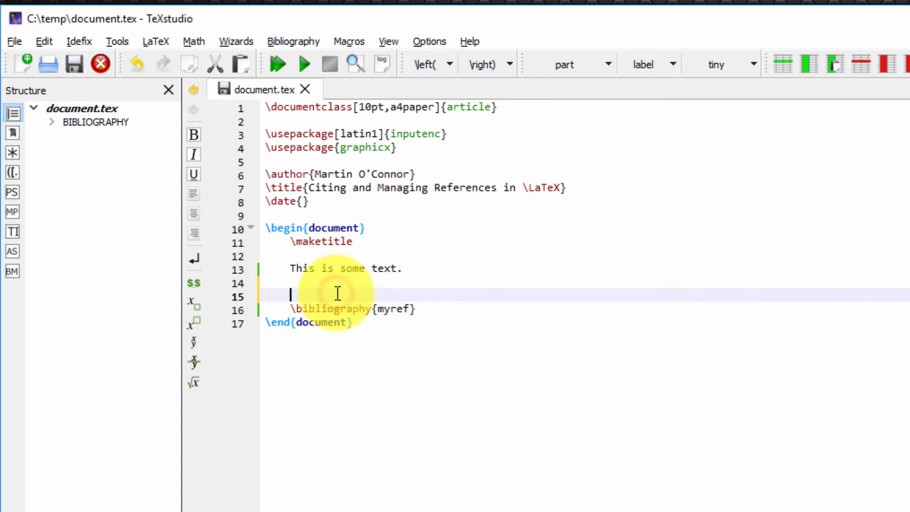
type("\\bib")
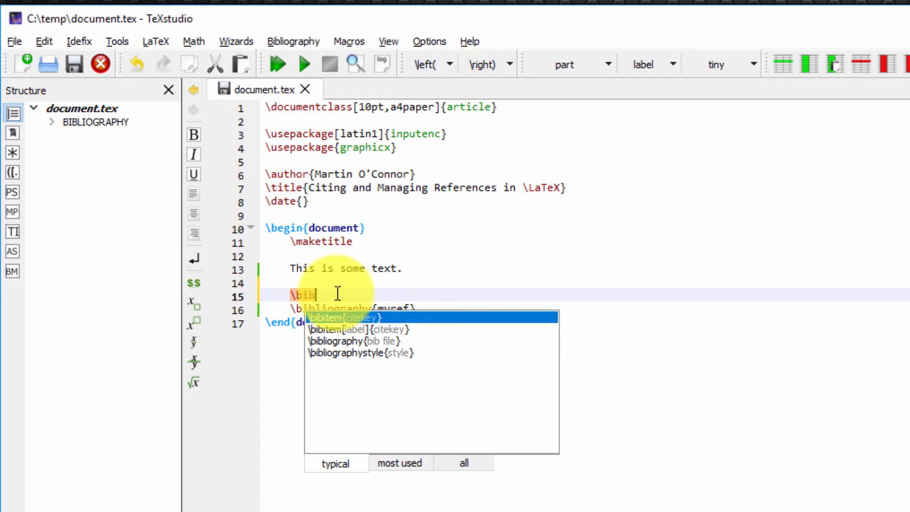
left_click(393, 353)
double_click(394, 354)
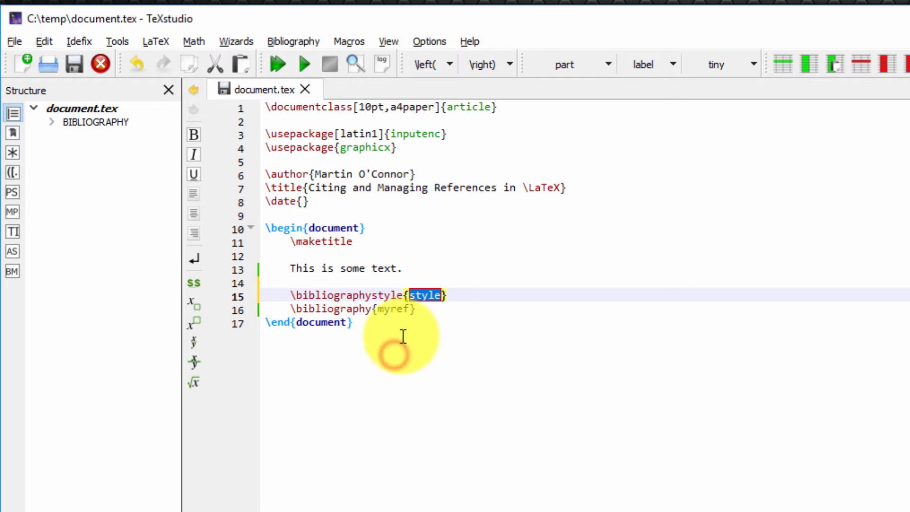
type("plain")
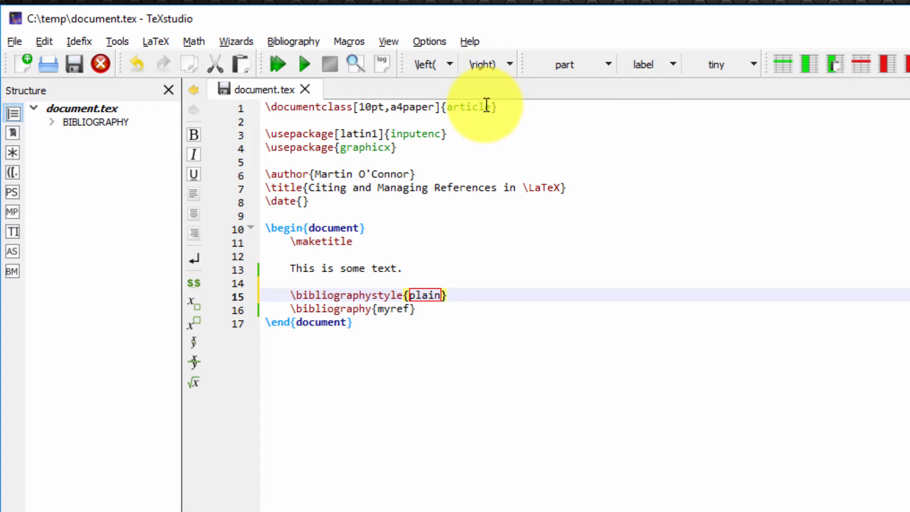
- Save document.tex, build and view the PDF, and read the compilation messages from the BibTeX run
left_click(538, 282)
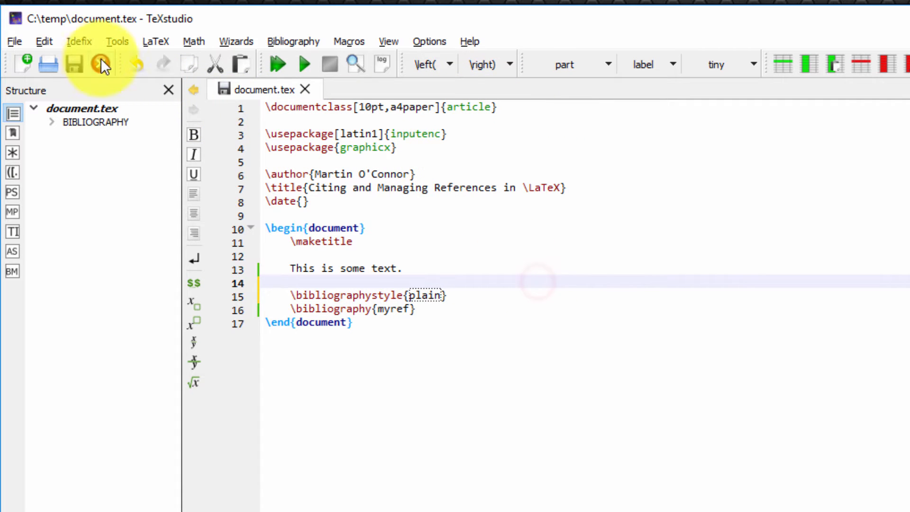
left_click(74, 65)
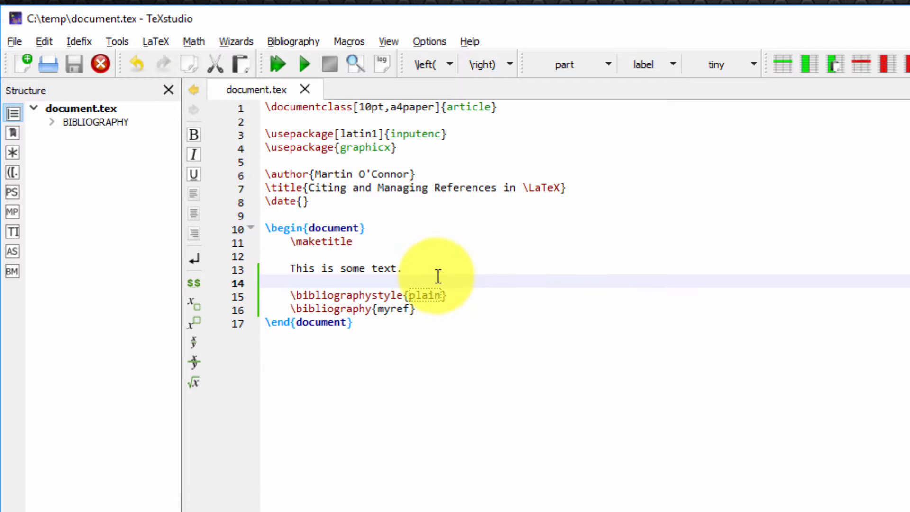
left_click(275, 66)
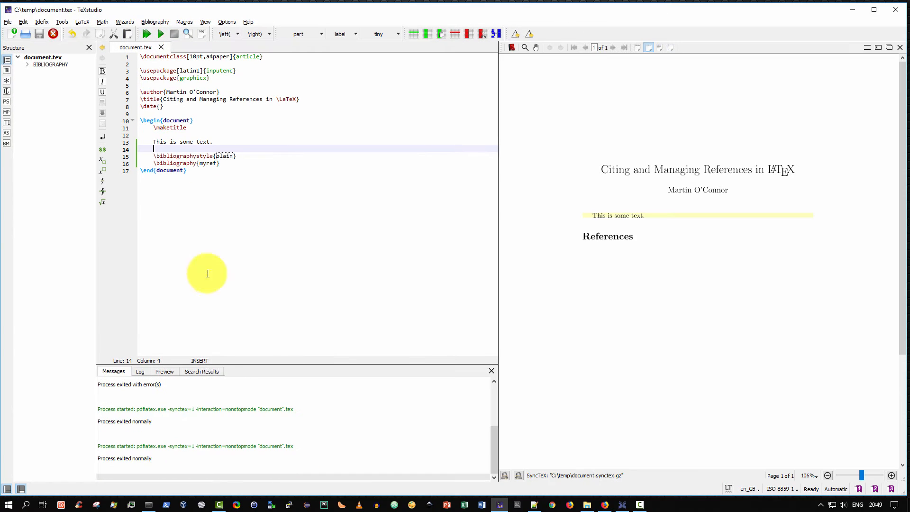
left_click(155, 390)
scroll(132, 407, "up", 5)
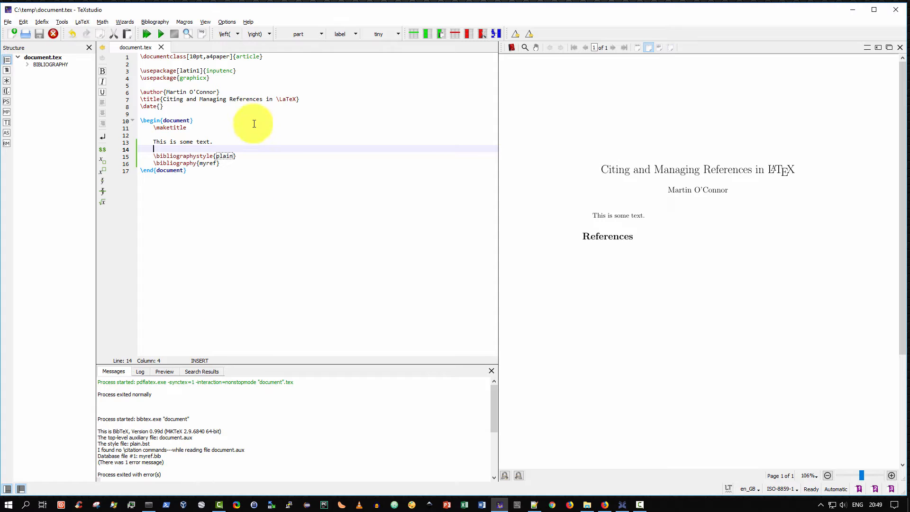
- Switch to JabRef, locate and select the SCOOTER entry's Bibtexkey among its required fields, and return to TeXstudio
left_click(230, 141)
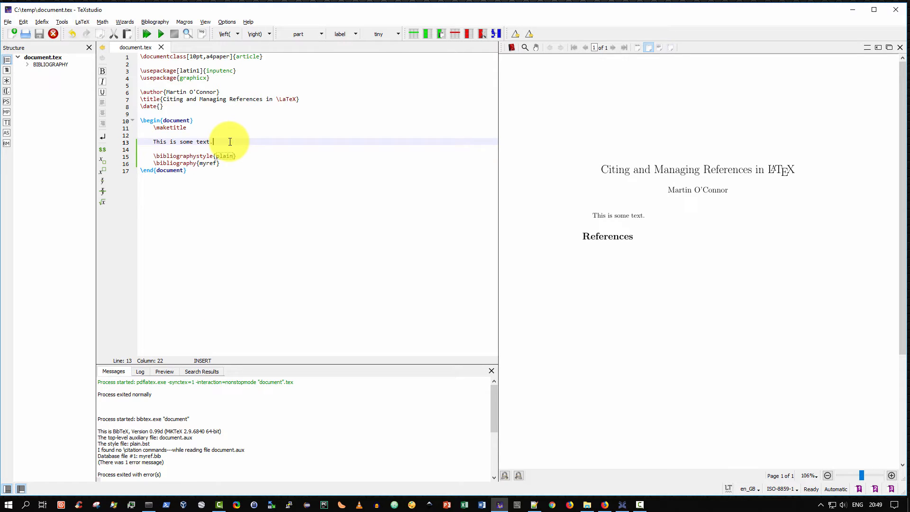
left_click(621, 505)
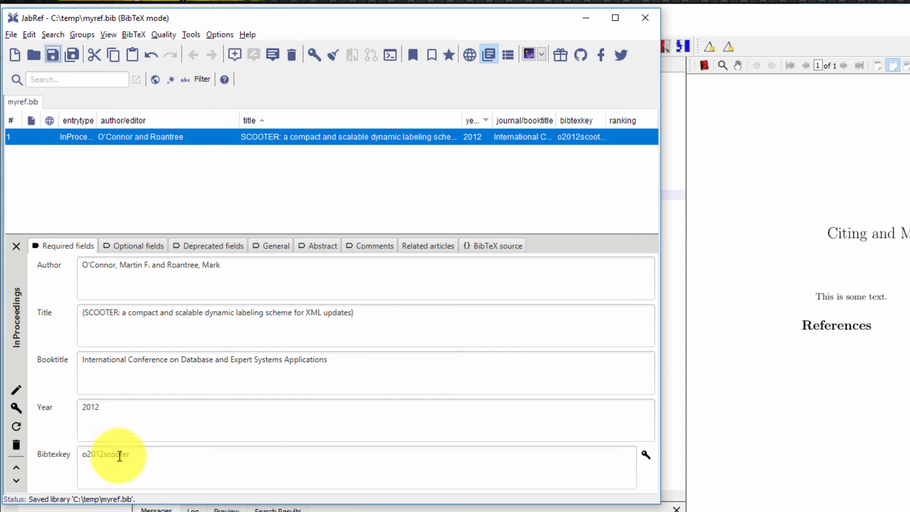
left_click(69, 244)
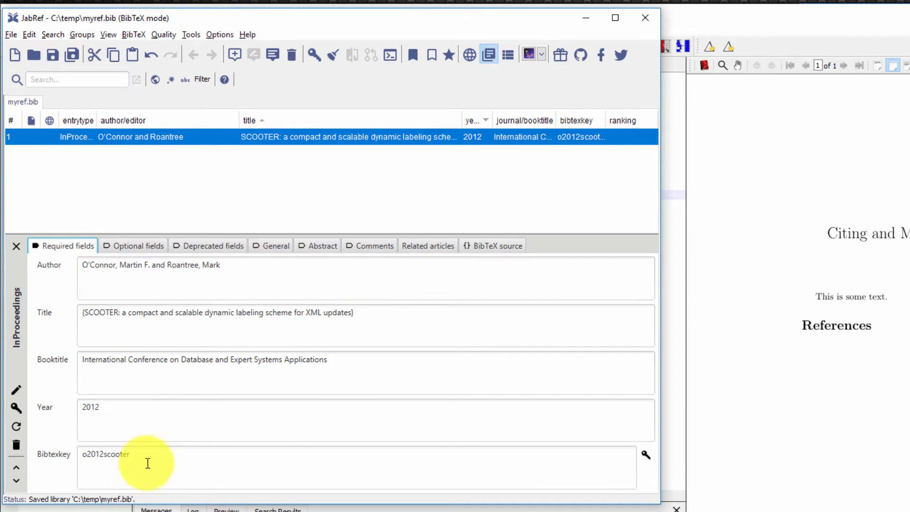
left_click(138, 137)
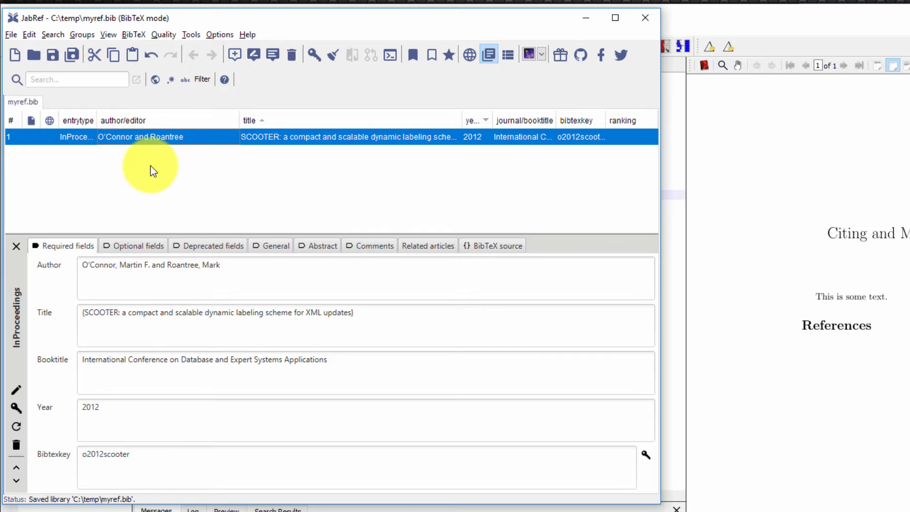
left_click(76, 244)
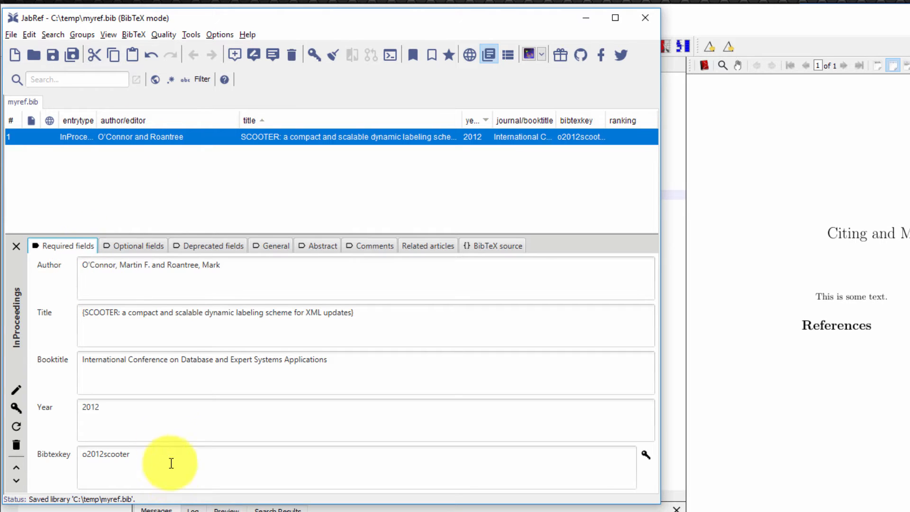
left_click_drag(142, 456, 21, 453)
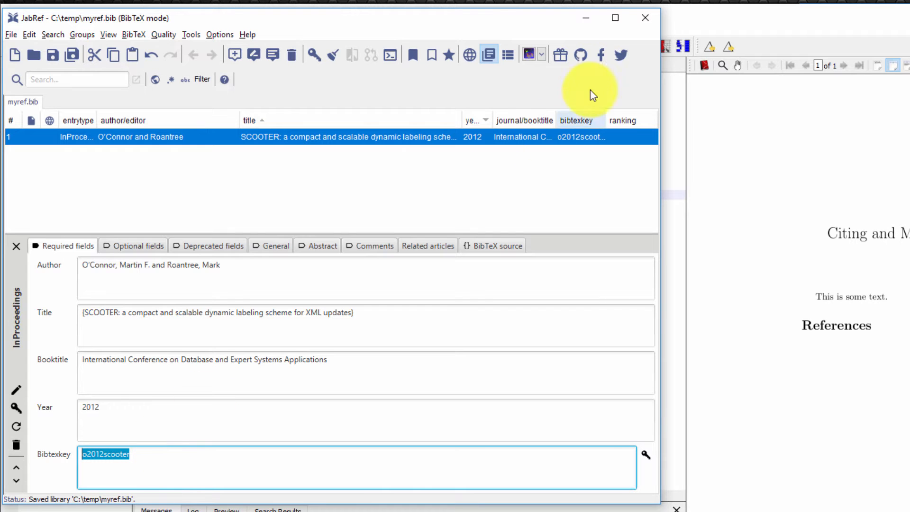
left_click(585, 21)
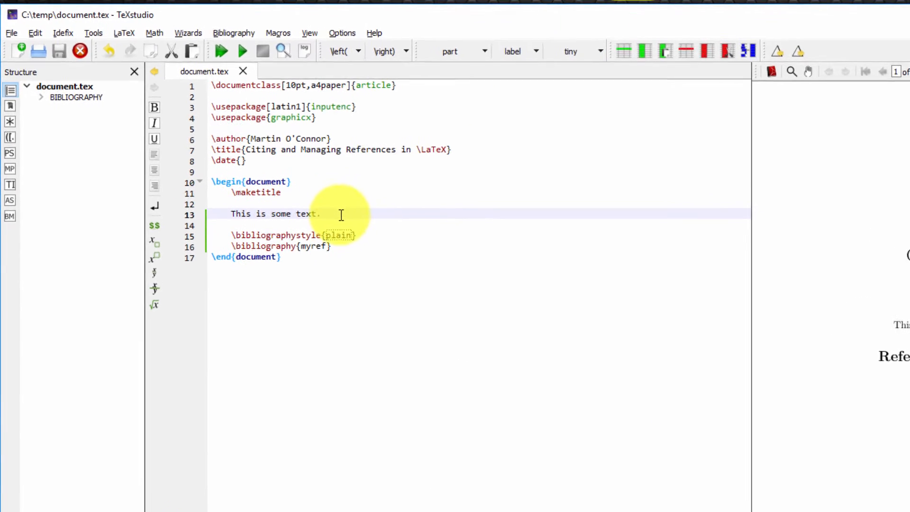
- Insert a space and \cite{o2012scooter} before the full stop of "This is some text."
left_click(338, 214)
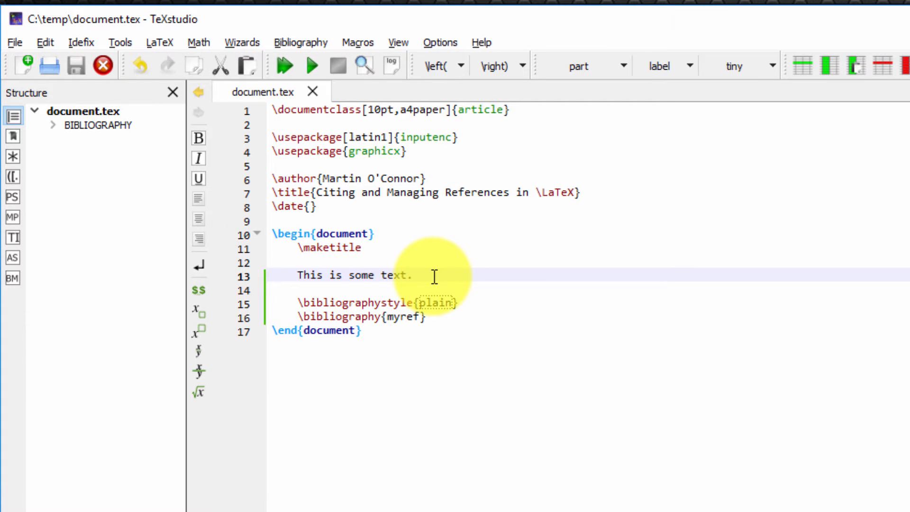
key("Left")
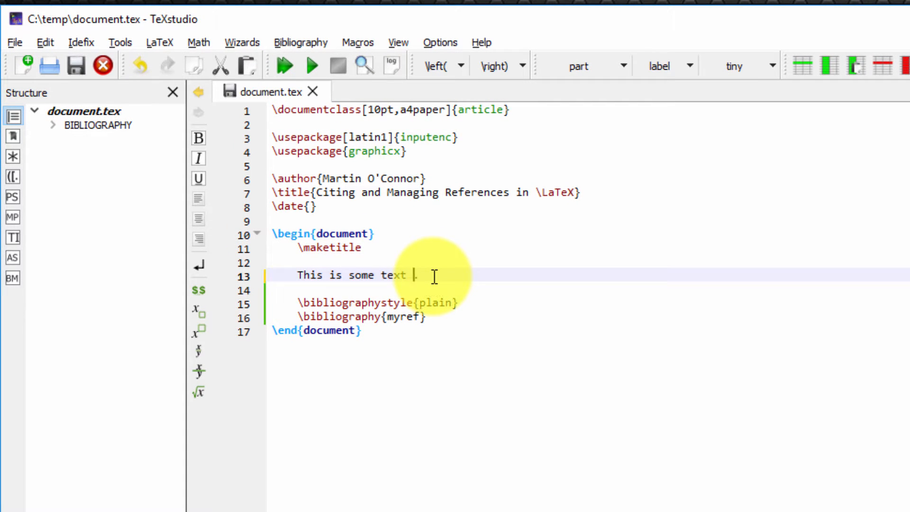
type("\\cite")
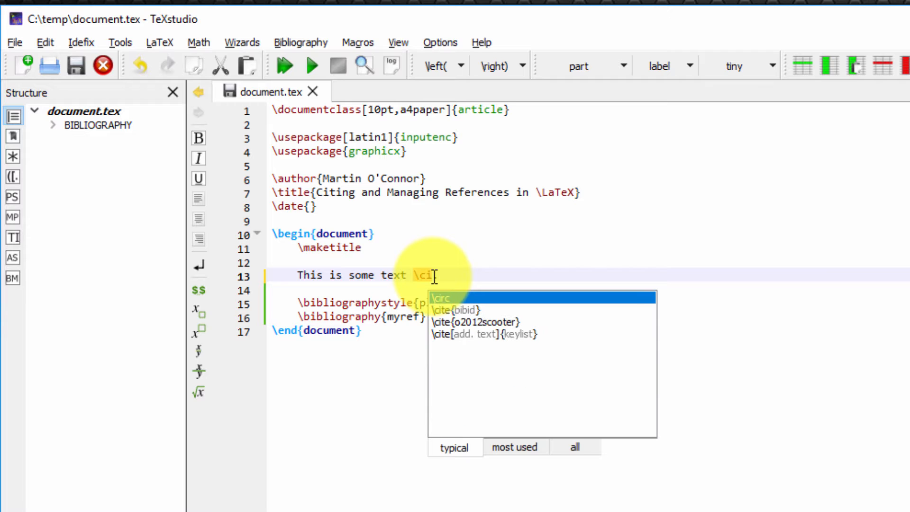
type("{")
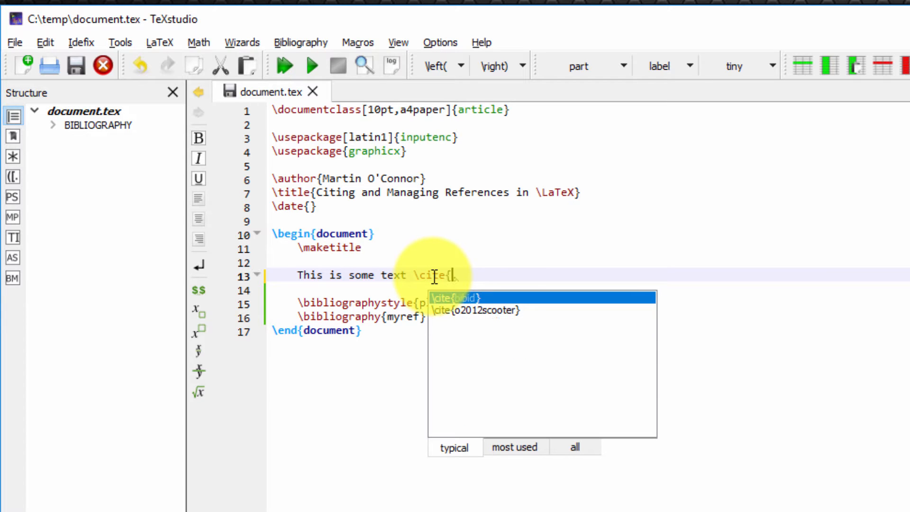
type("o2012scooter}")
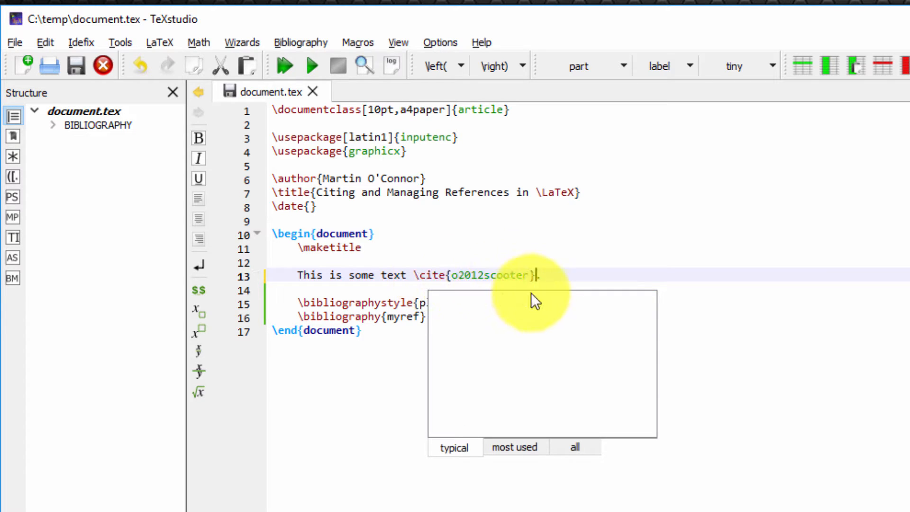
left_click(621, 248)
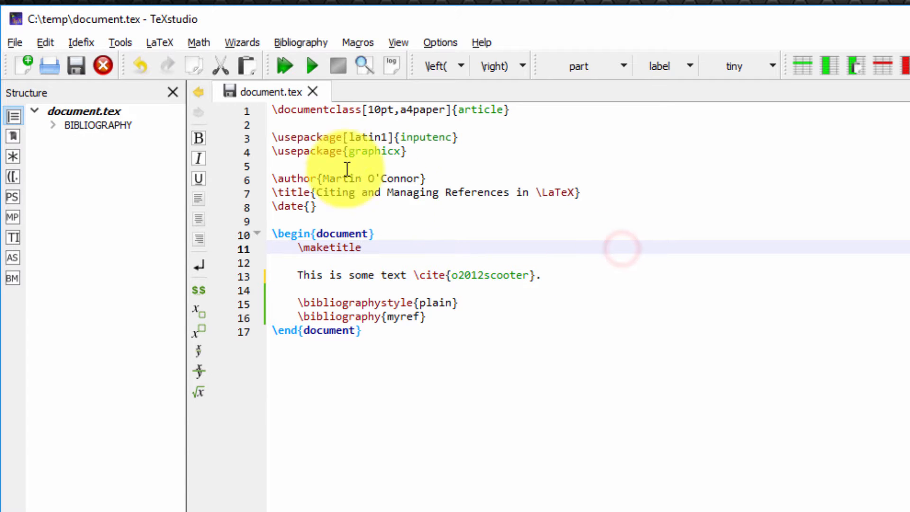
- Save document.tex and run the Bibliography tool on it
left_click(76, 65)
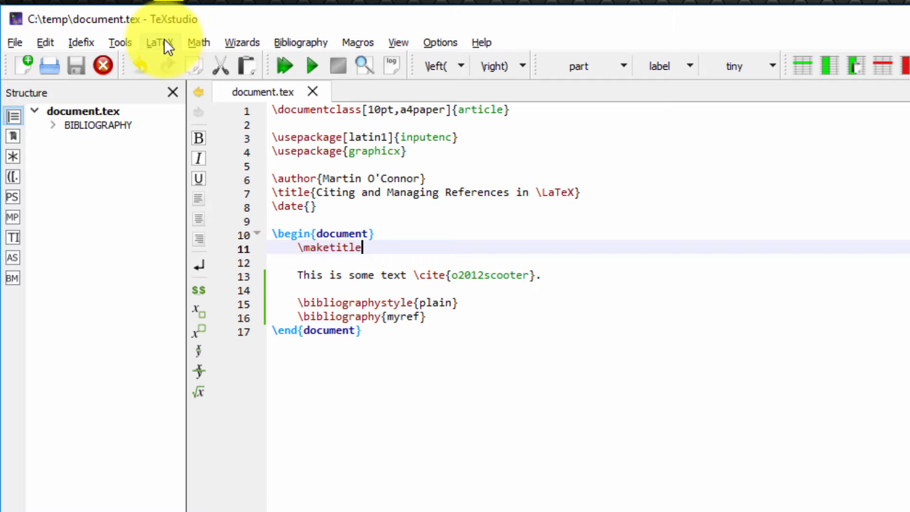
left_click(125, 42)
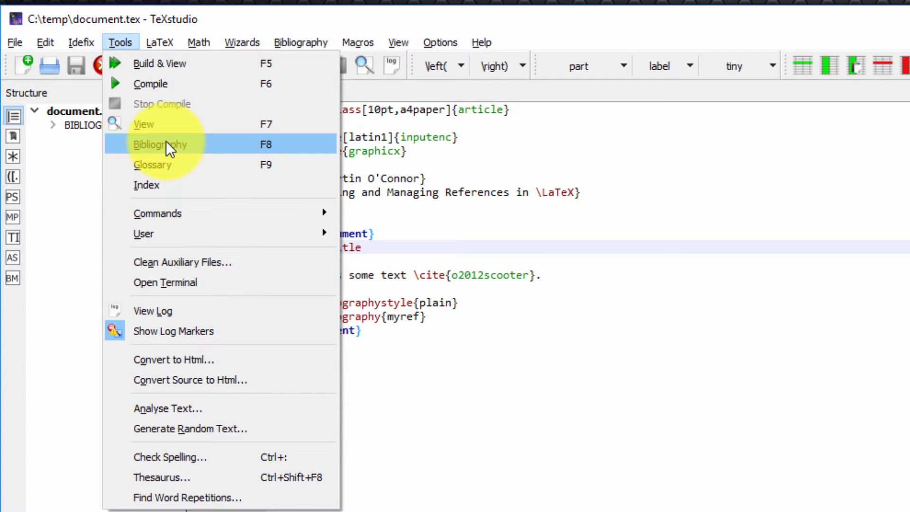
left_click(228, 143)
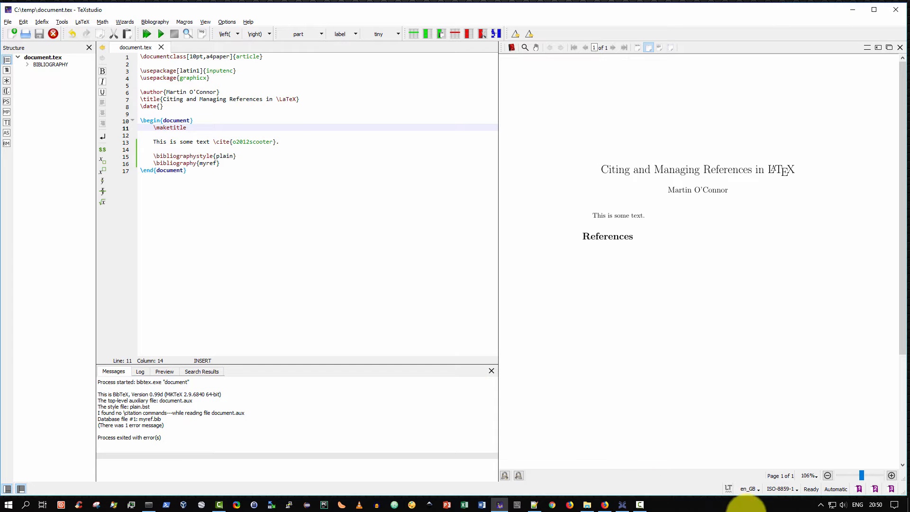
- Save the myref.bib library in JabRef, and build and view the document in TeXstudio
left_click(622, 504)
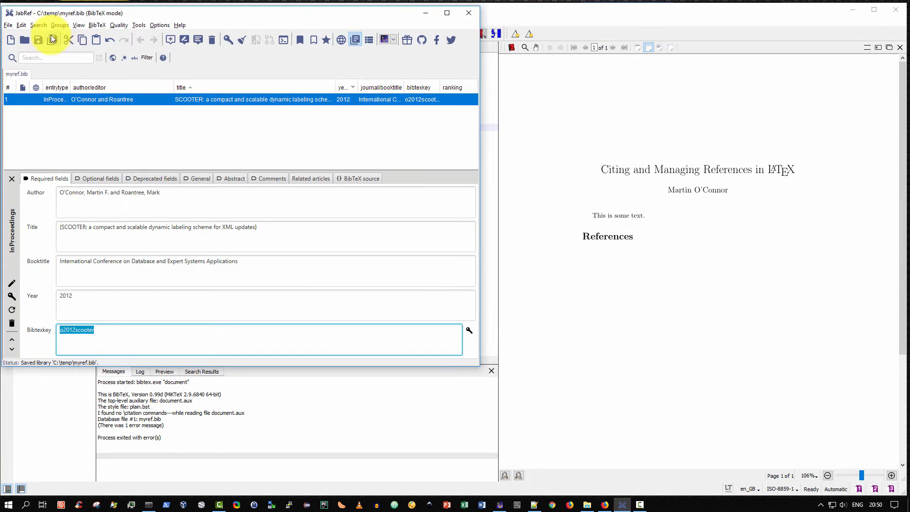
left_click(42, 40)
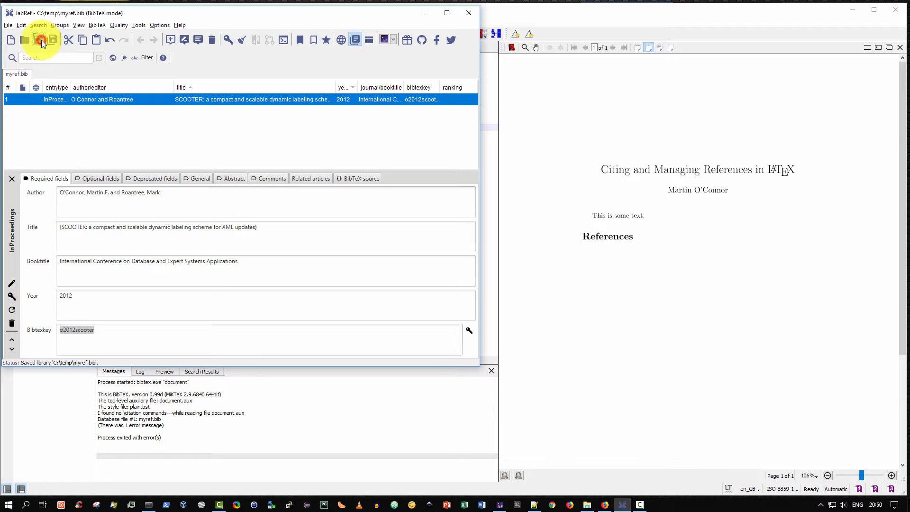
left_click(421, 15)
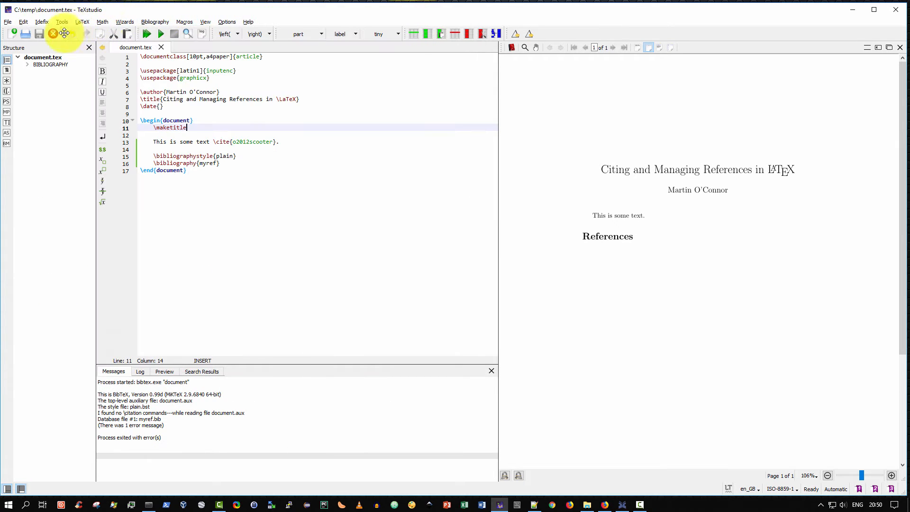
left_click(150, 33)
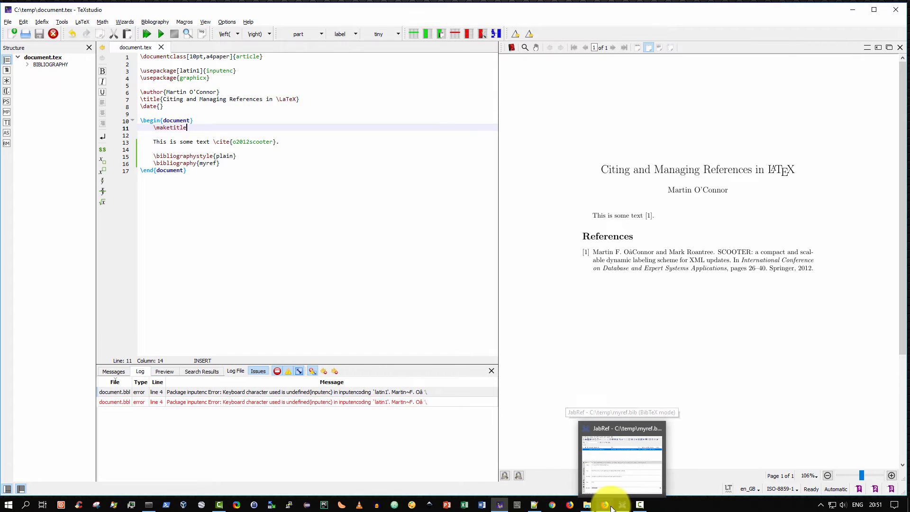
- Switch to the Google Scholar BibTeX page in Firefox and examine the apostrophe in the first author's surname
left_click(604, 504)
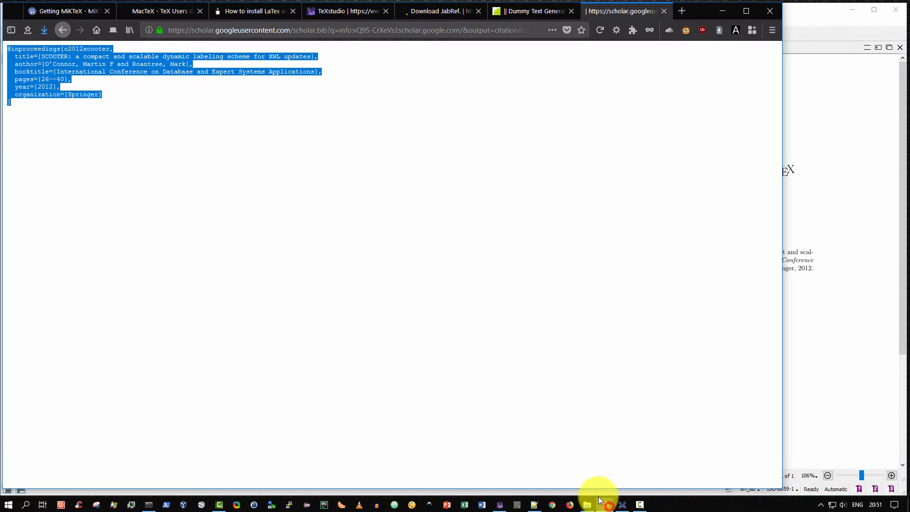
left_click(125, 62)
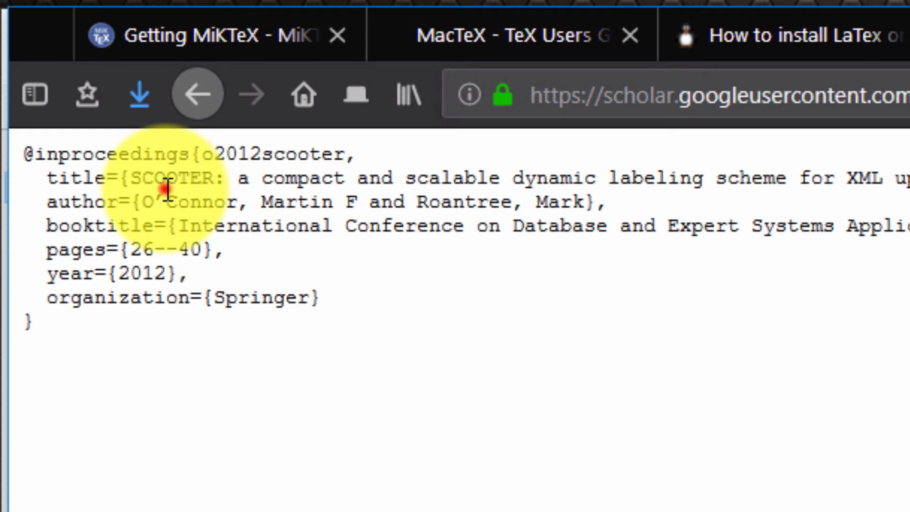
left_click_drag(168, 190, 155, 202)
left_click(162, 201)
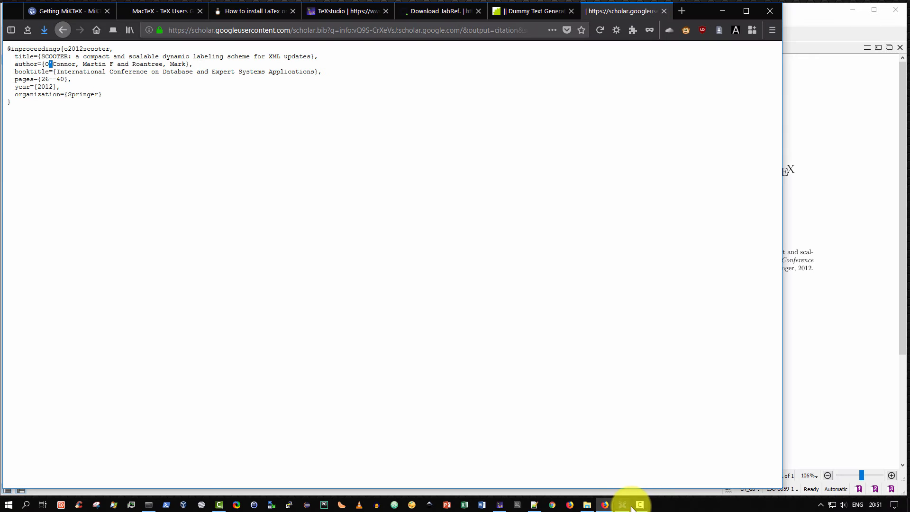
- Replace the apostrophe in the first author's surname with a plain one in JabRef, save the library, and return to TeXstudio
mouse_move(623, 510)
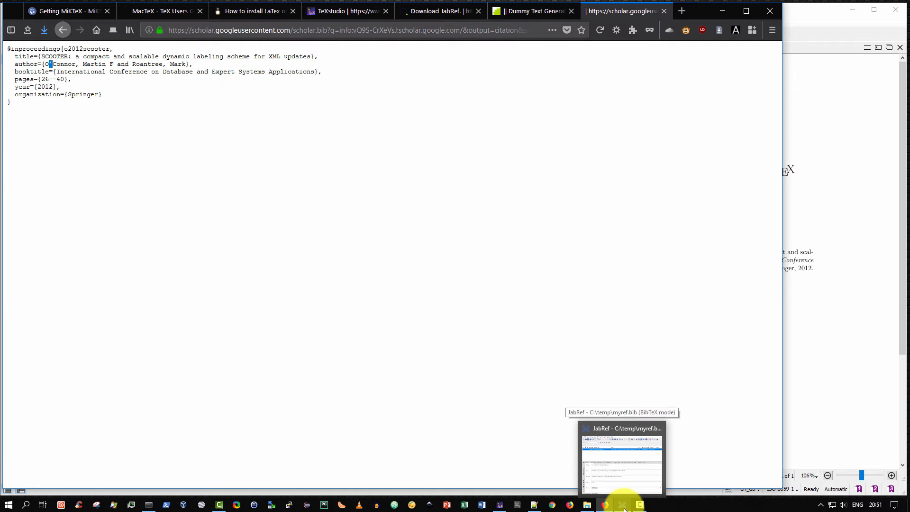
left_click(621, 505)
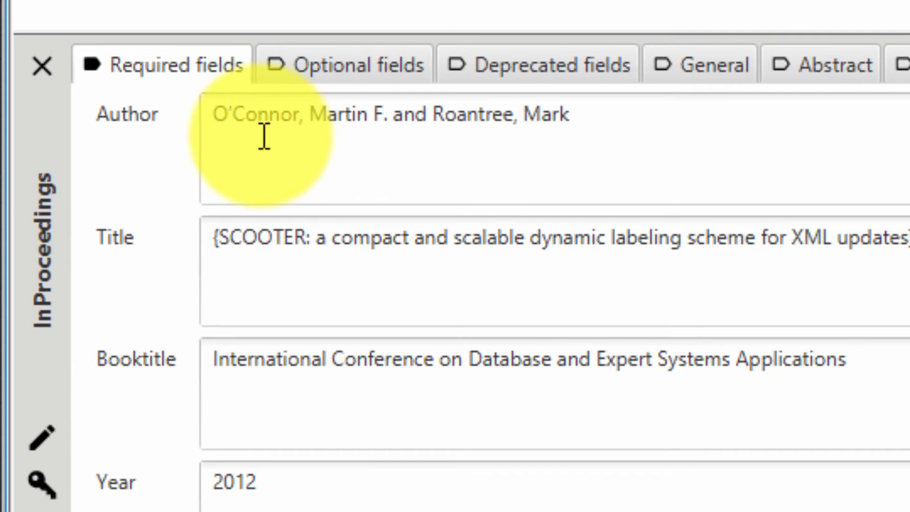
left_click(167, 142)
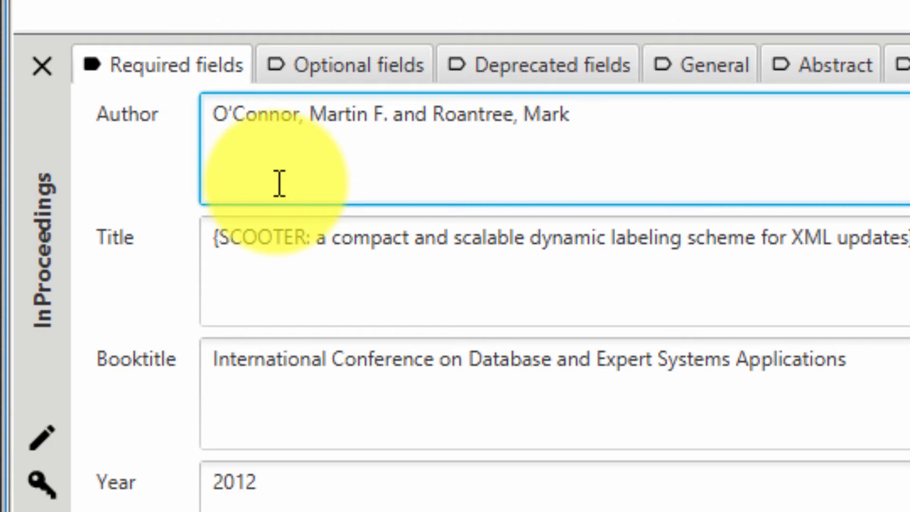
key("Delete")
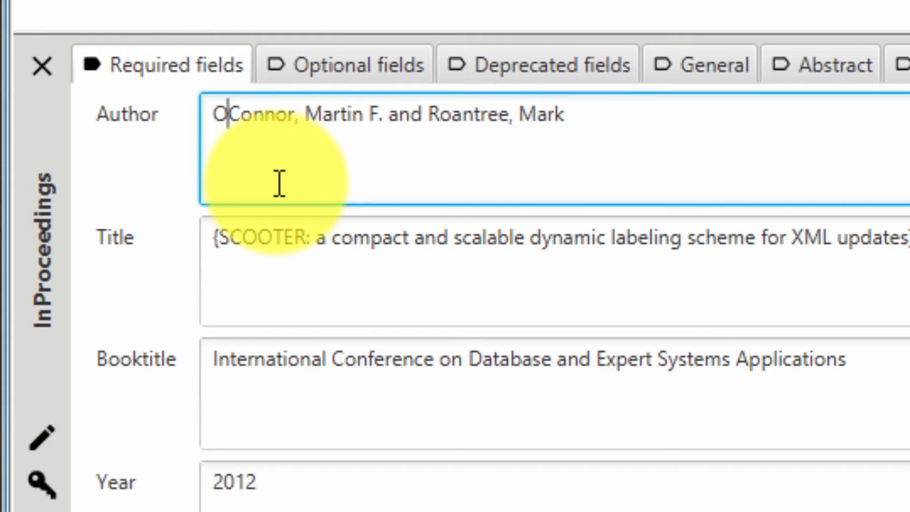
type("'")
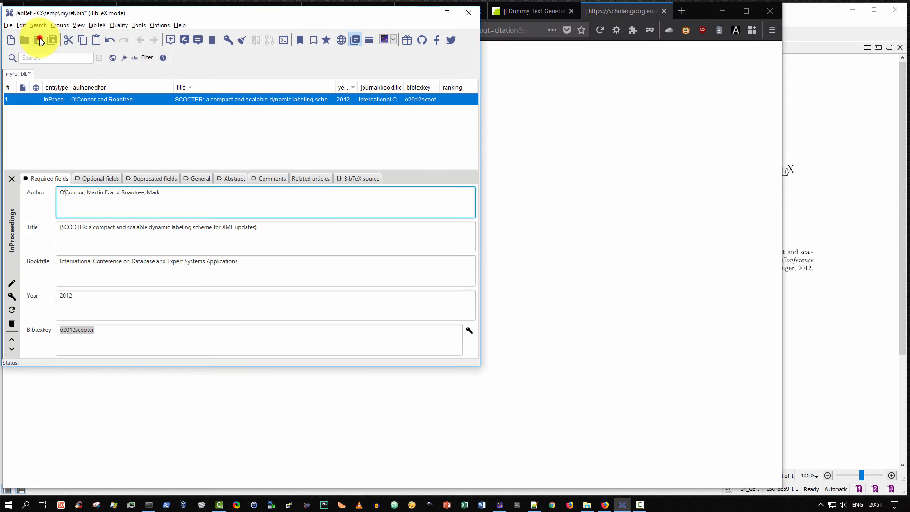
left_click(39, 40)
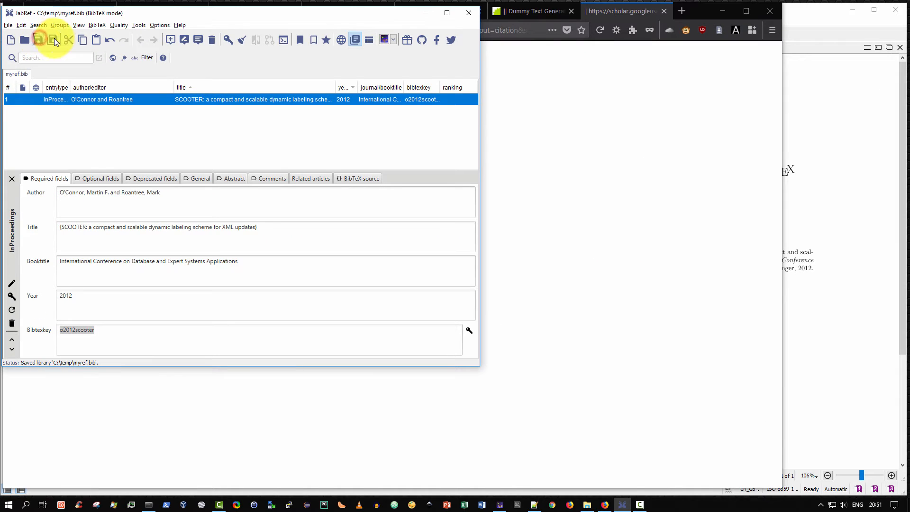
left_click(425, 16)
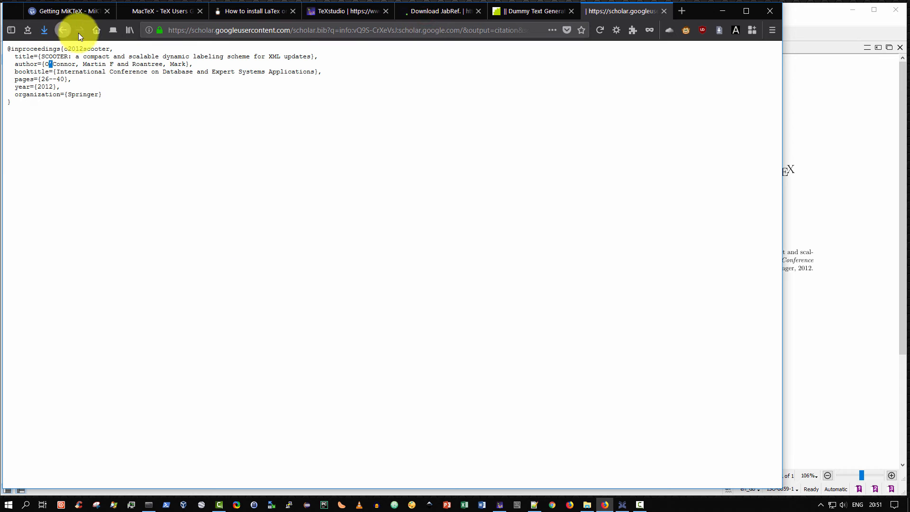
left_click(722, 11)
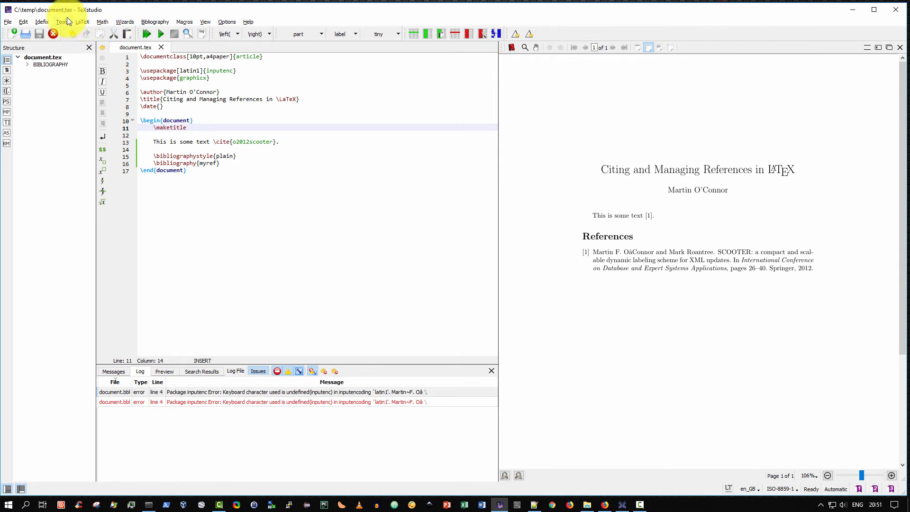
- Run the Bibliography tool on document.tex with the corrected author entry, and build and view the document
left_click(63, 22)
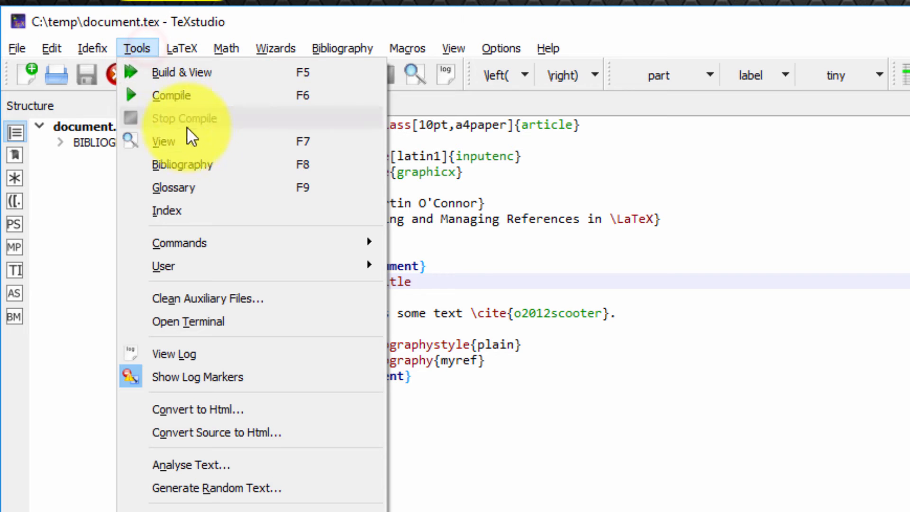
left_click(205, 165)
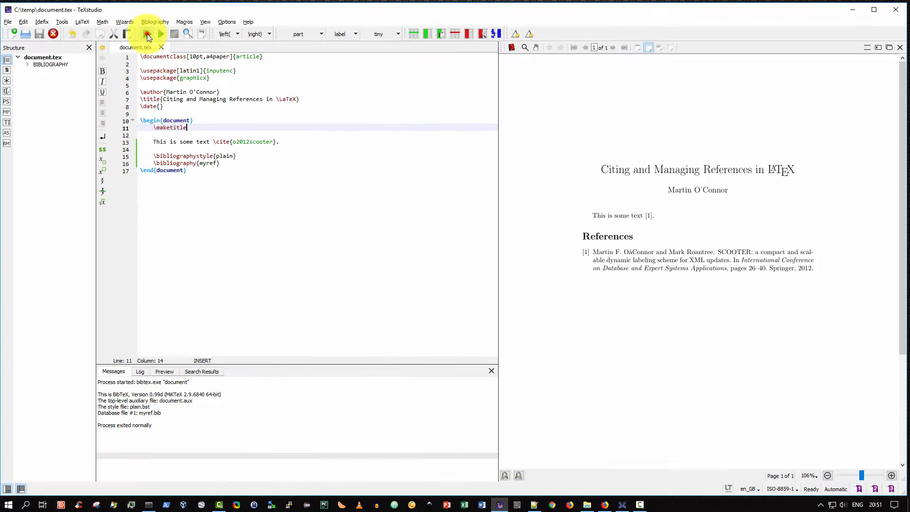
left_click(146, 35)
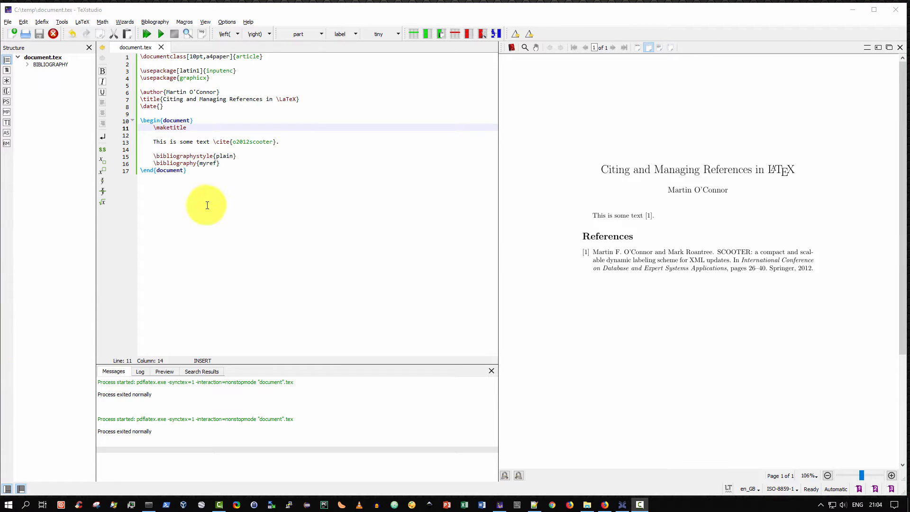
left_click_drag(222, 163, 170, 165)
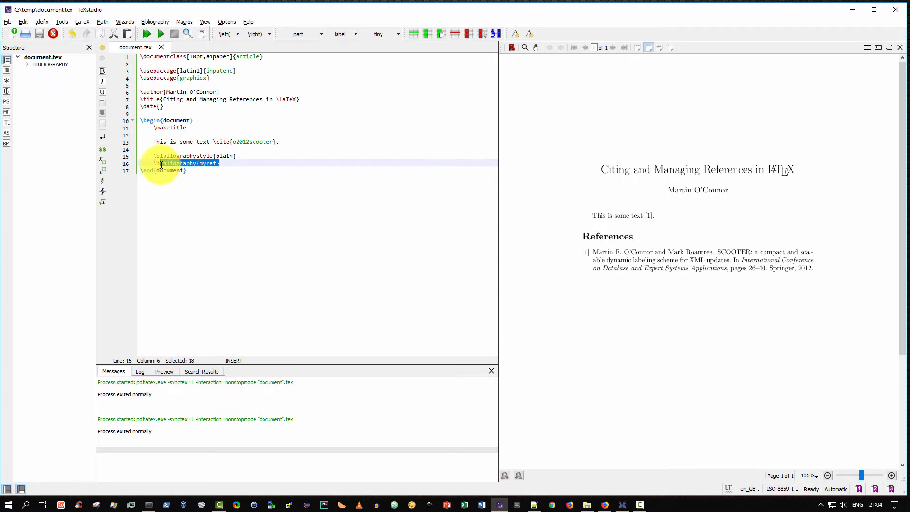
left_click(217, 154)
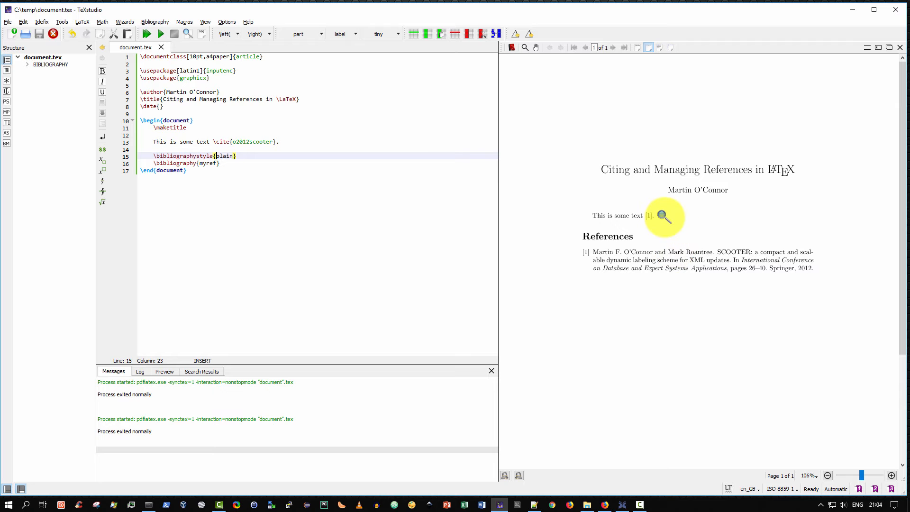
- Add \usepackage{harvard} on a new line below the graphicx package in the preamble
left_click(246, 76)
key("Return")
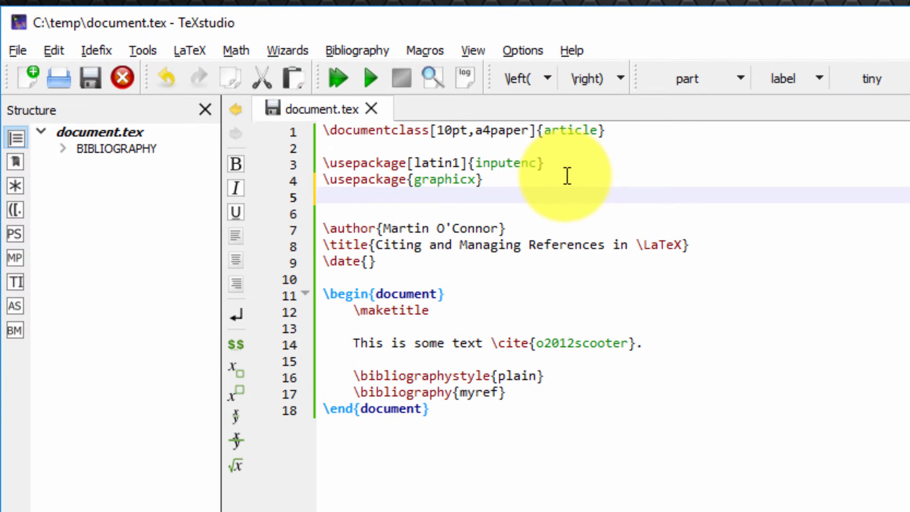
type("\\use")
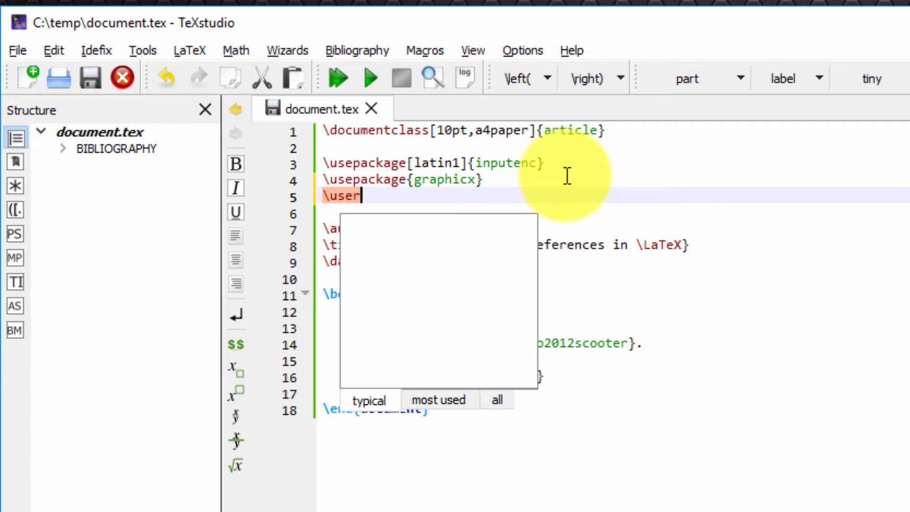
key("Return")
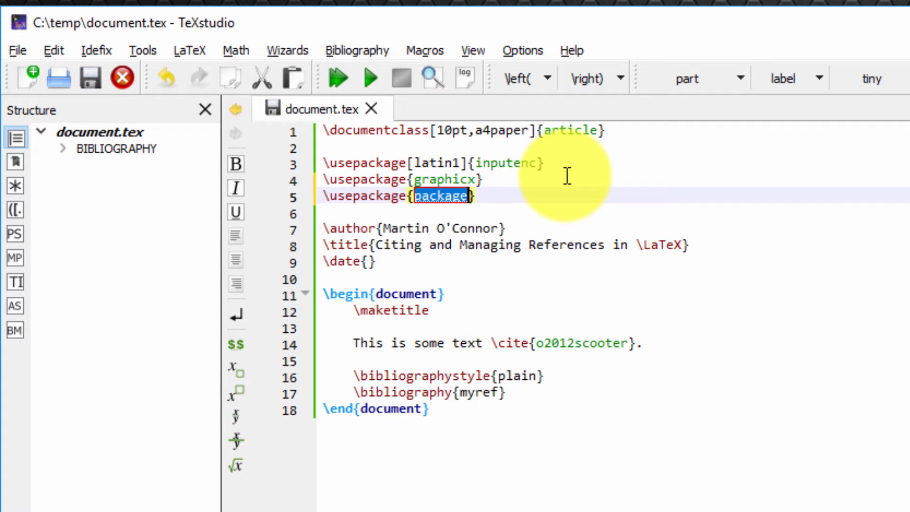
type("harvard")
left_click(567, 177)
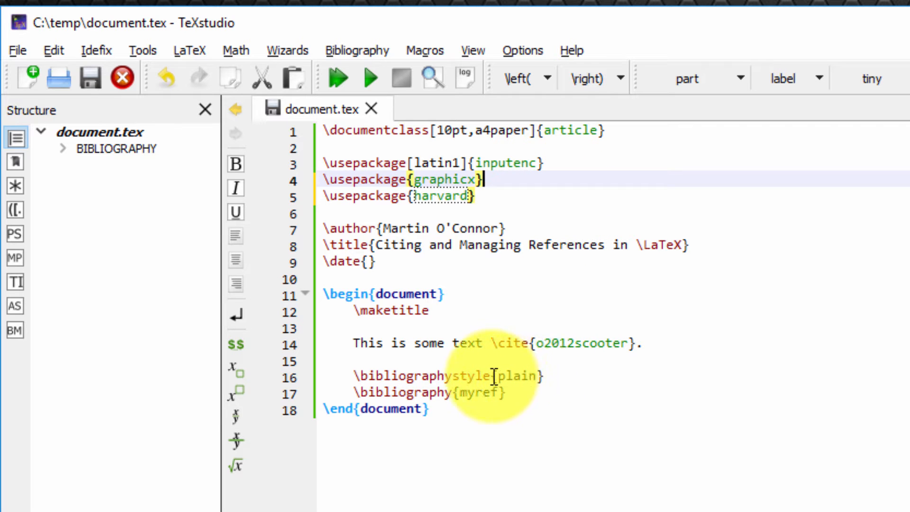
- Replace the plain bibliography style with agsm in the \bibliographystyle command
left_click_drag(557, 372, 350, 377)
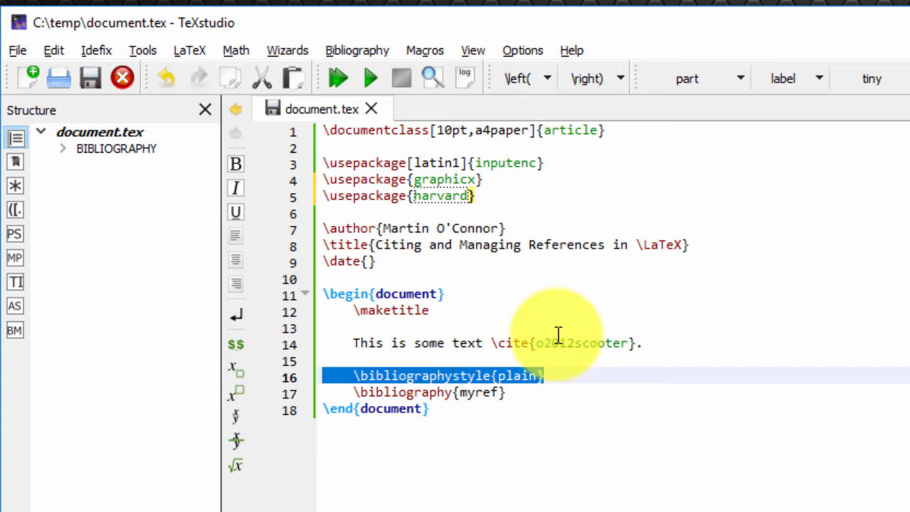
double_click(520, 375)
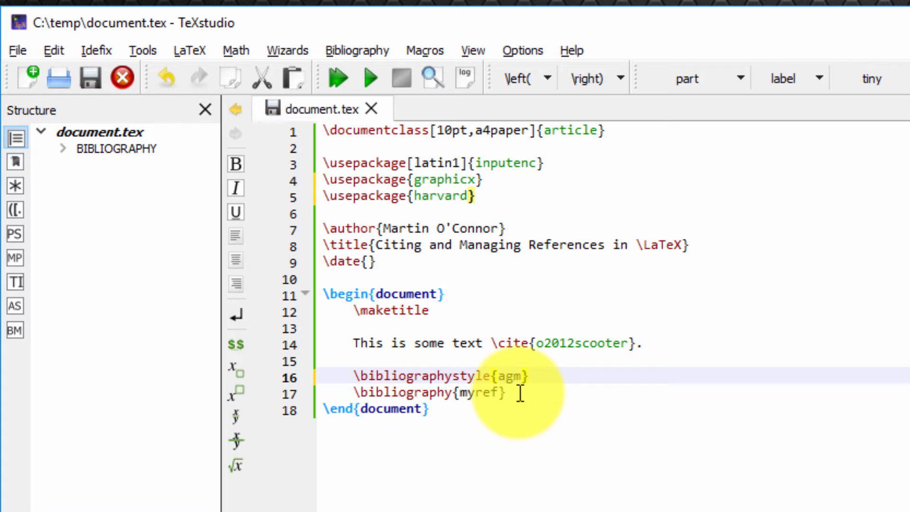
left_click(544, 377)
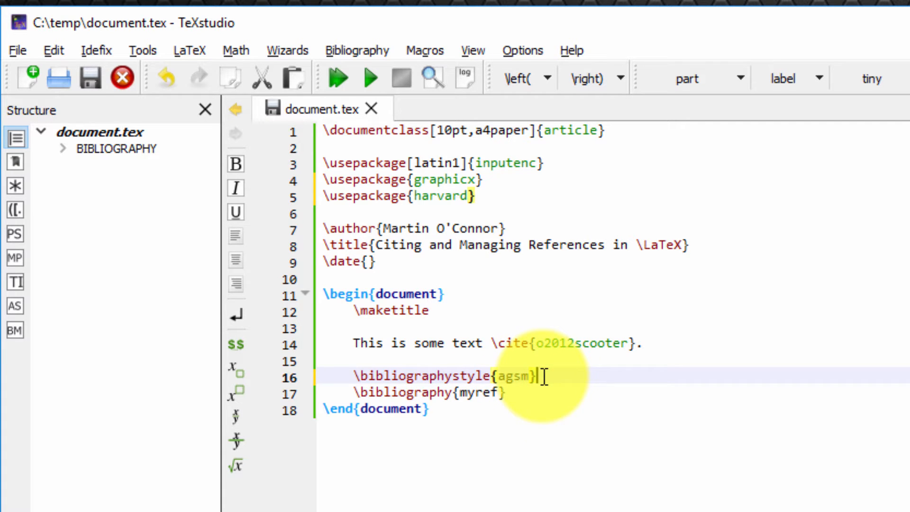
left_click(555, 397)
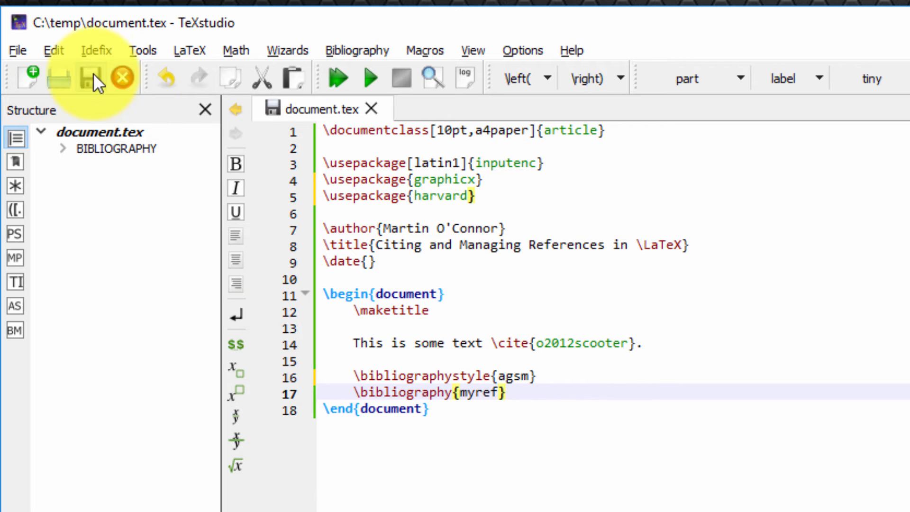
- Save document.tex, run the Bibliography tool, and build and view the document with the Harvard-style references
left_click(93, 73)
left_click(140, 53)
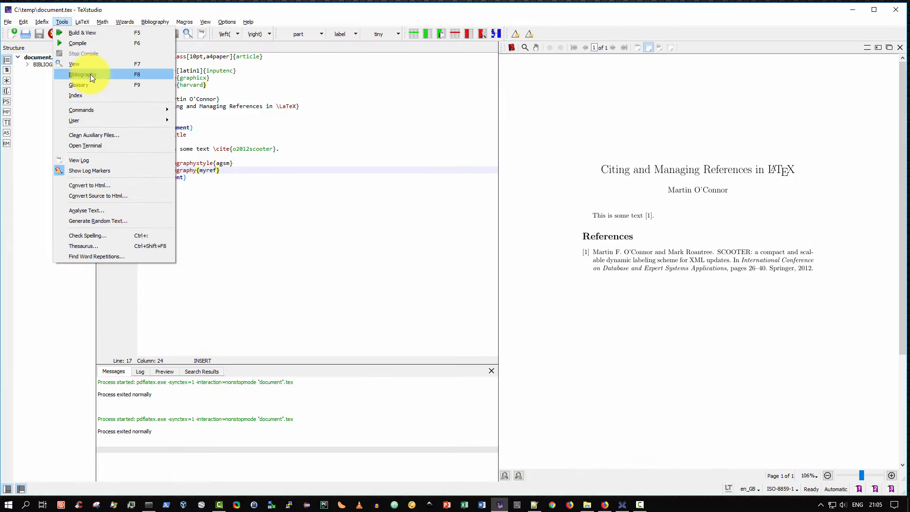
left_click(92, 74)
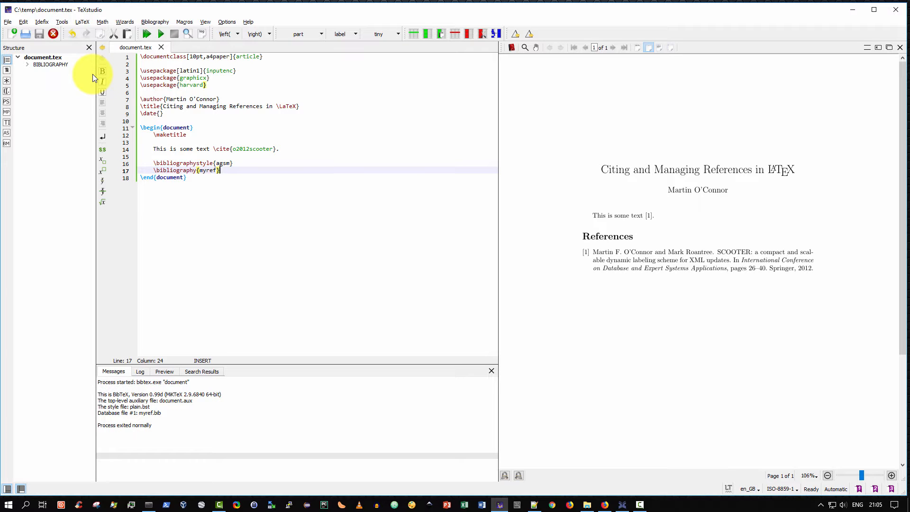
left_click(148, 35)
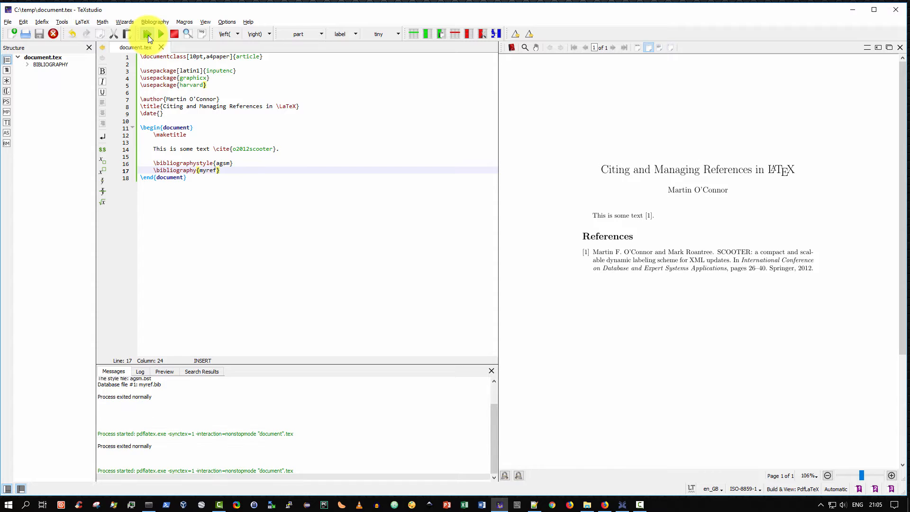
scroll(716, 173, "up", 3)
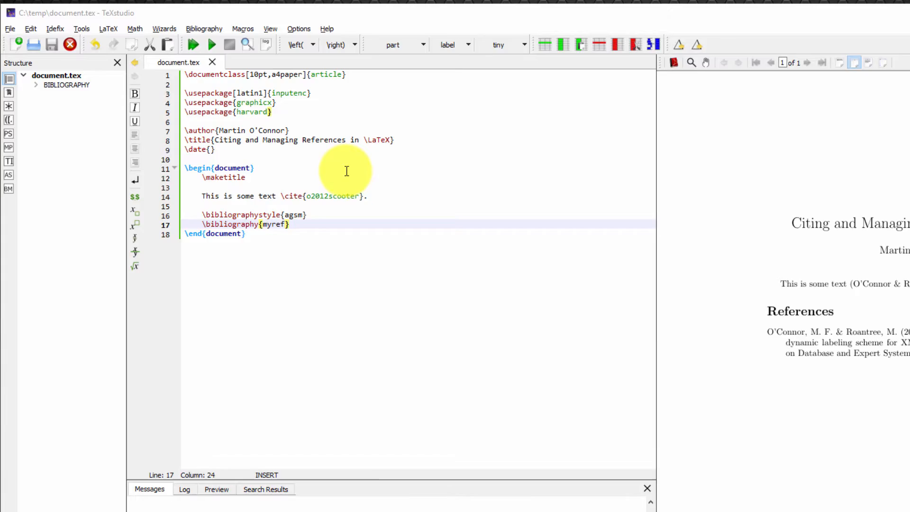
left_click_drag(298, 226, 209, 223)
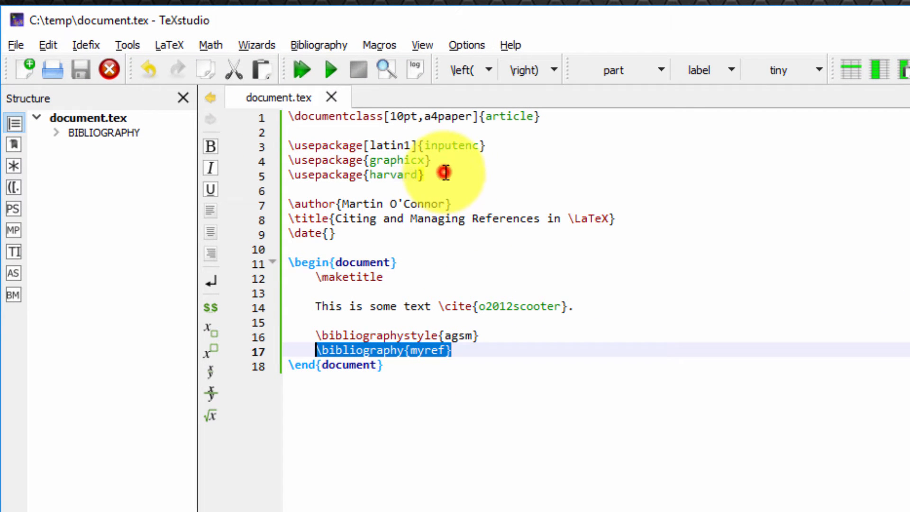
left_click_drag(446, 172, 284, 174)
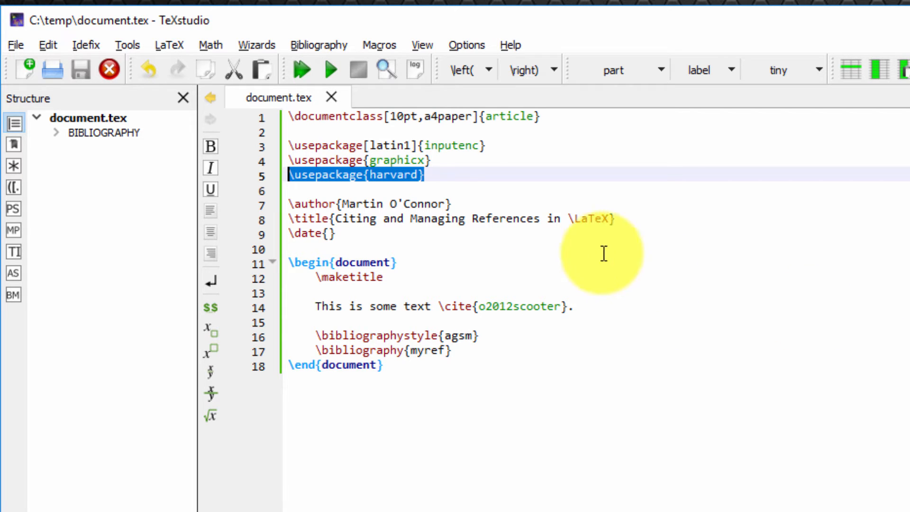
left_click(531, 185)
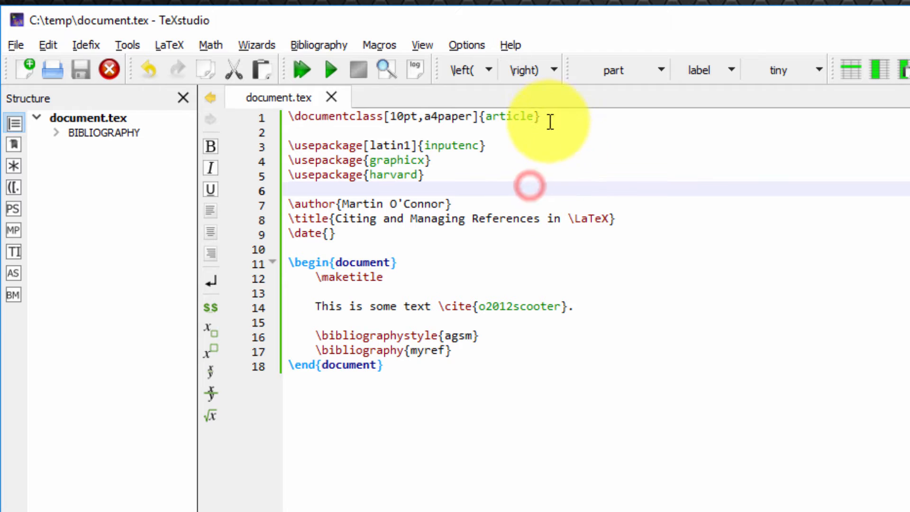
- Change the document class to IEEEtran without the 10pt and a4paper options, and replace the harvard package with cite
left_click_drag(547, 118, 389, 115)
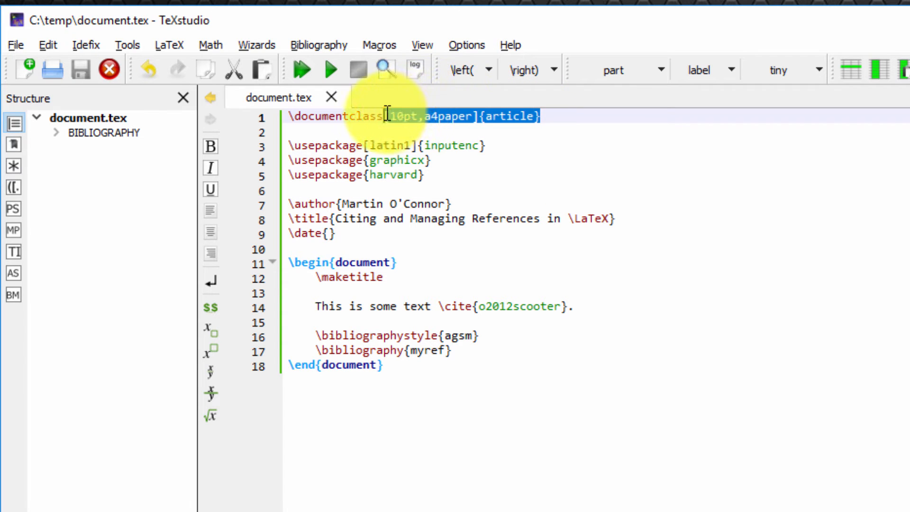
type("{IEEEtran")
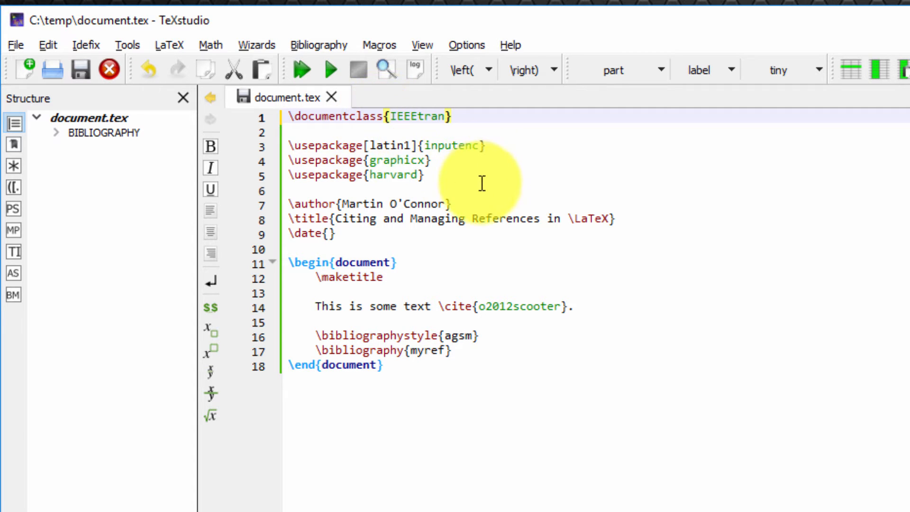
double_click(392, 175)
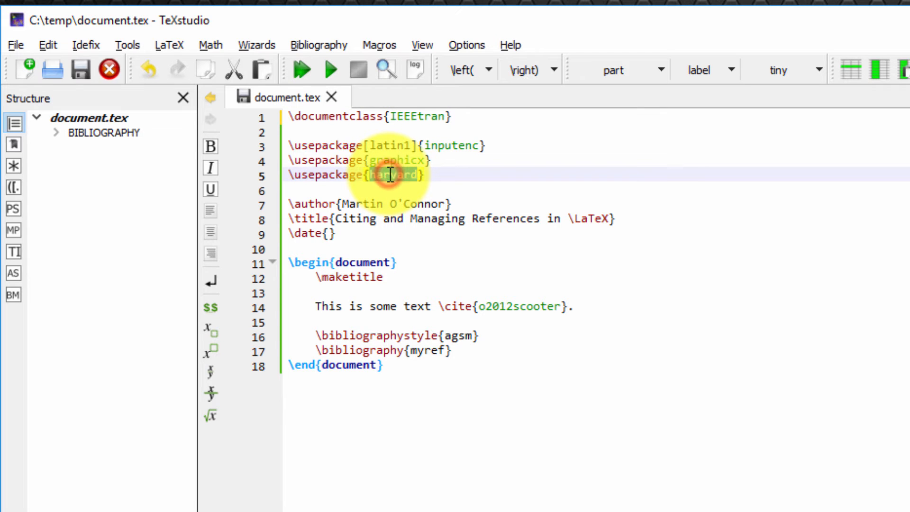
type("cite")
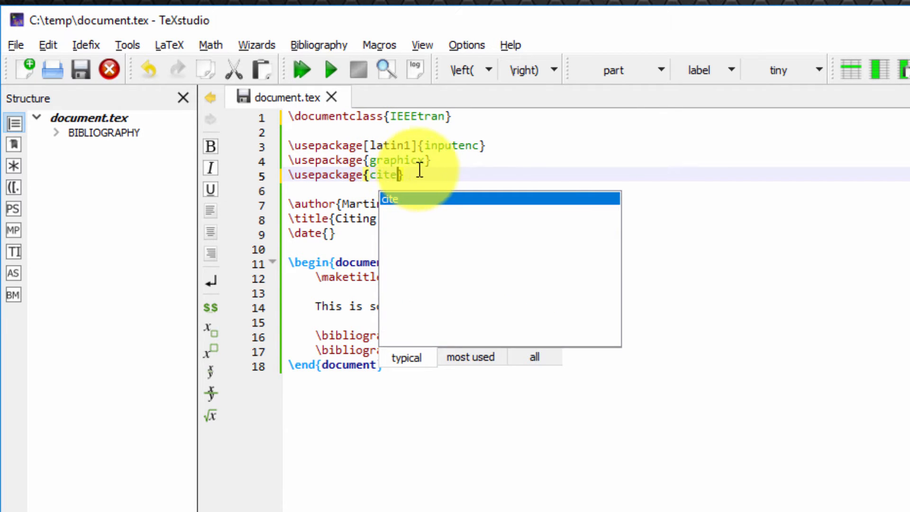
left_click(490, 171)
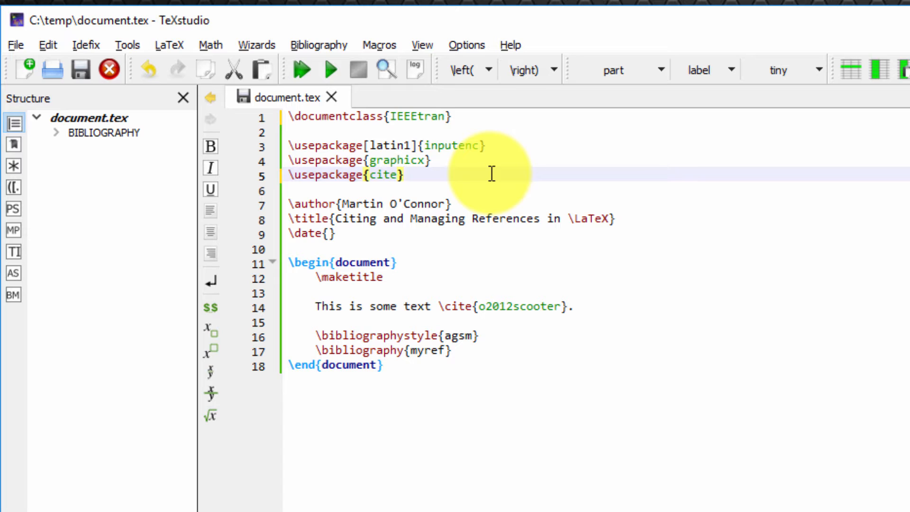
- Set the bibliography style to ieeetran and save document.tex
double_click(459, 337)
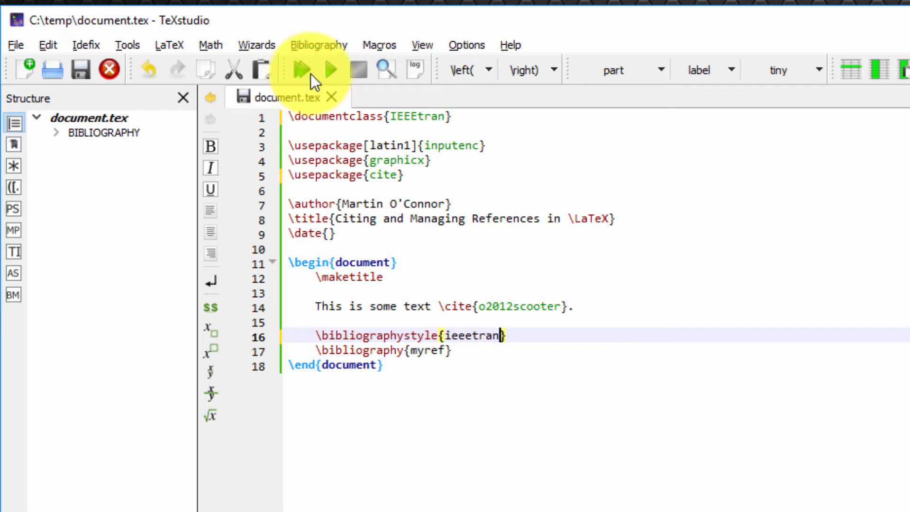
left_click(81, 68)
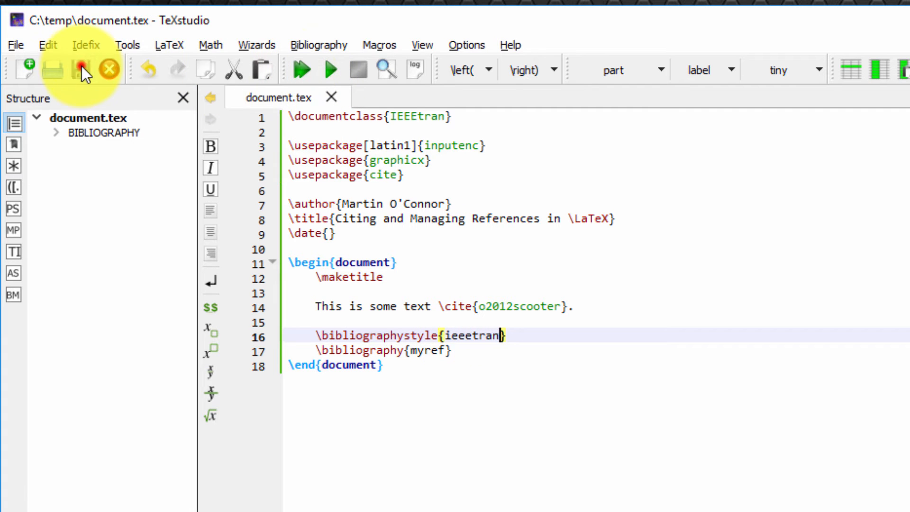
- Run the Bibliography tool on the IEEEtran version, and build and view the document repeatedly to regenerate its auxiliary files
left_click(127, 44)
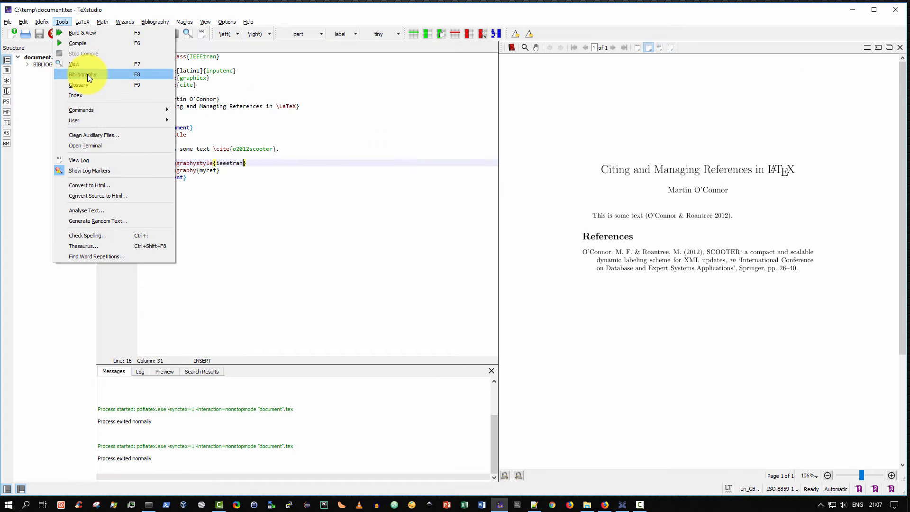
left_click(96, 75)
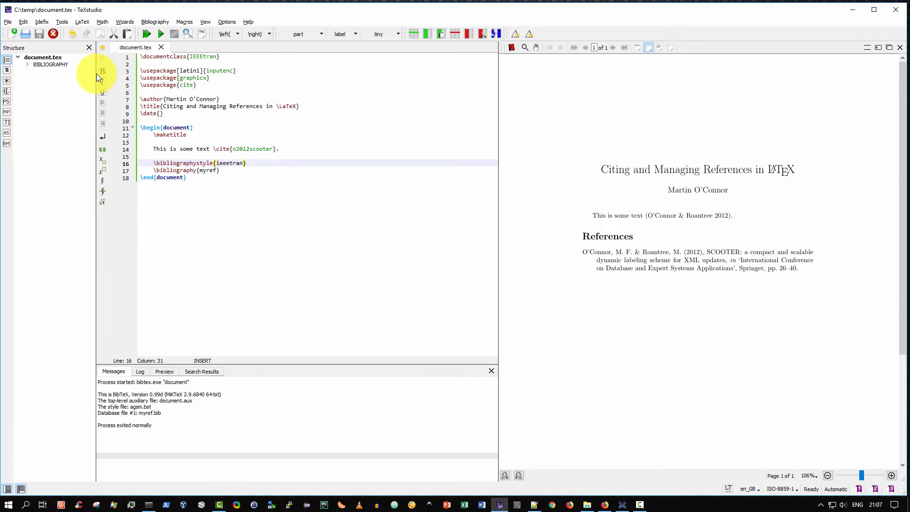
left_click(147, 34)
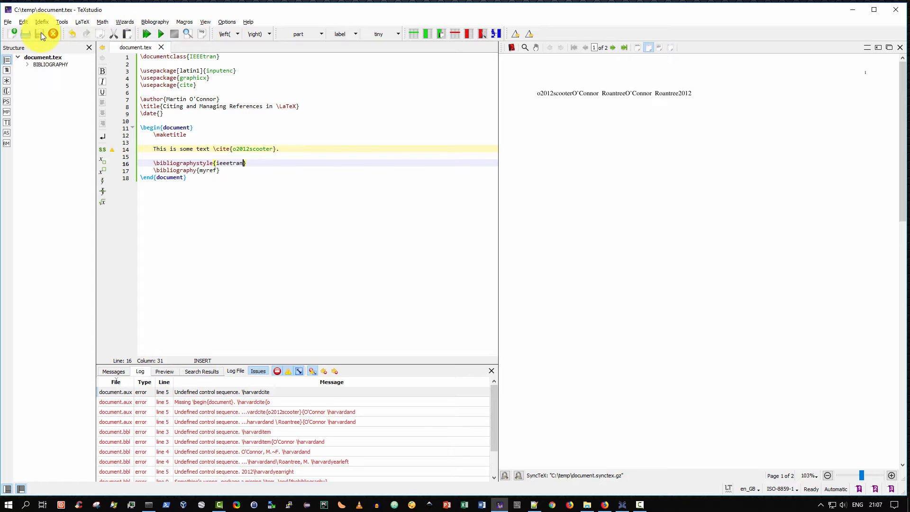
left_click(146, 34)
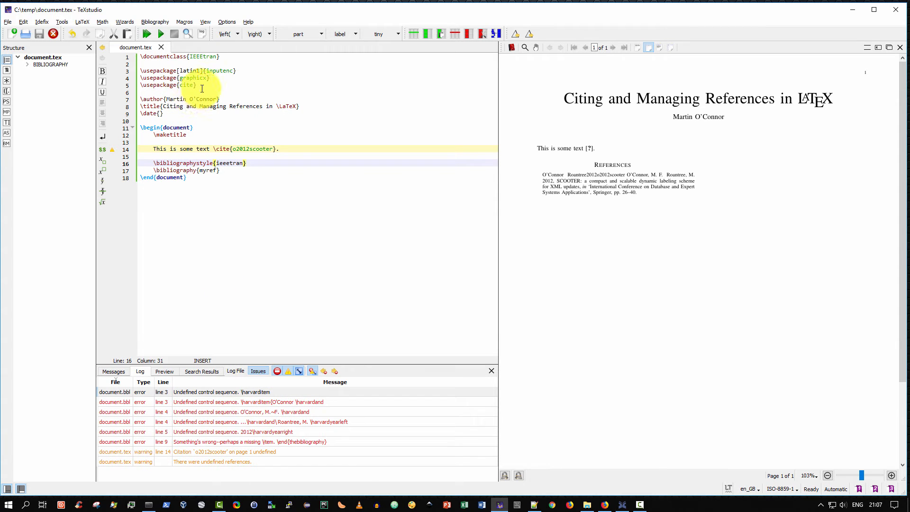
left_click(157, 33)
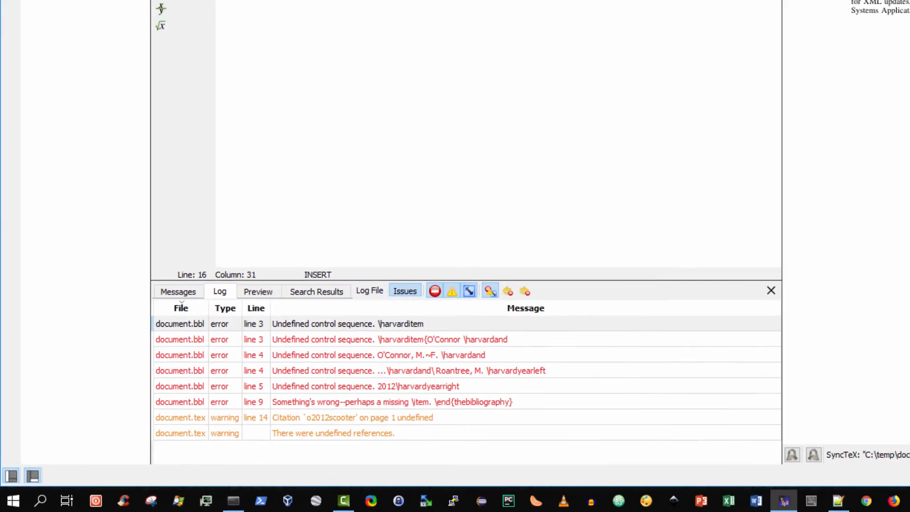
- Rerun the Bibliography tool so it uses the ieeetran style, and rebuild and view the document
left_click(62, 22)
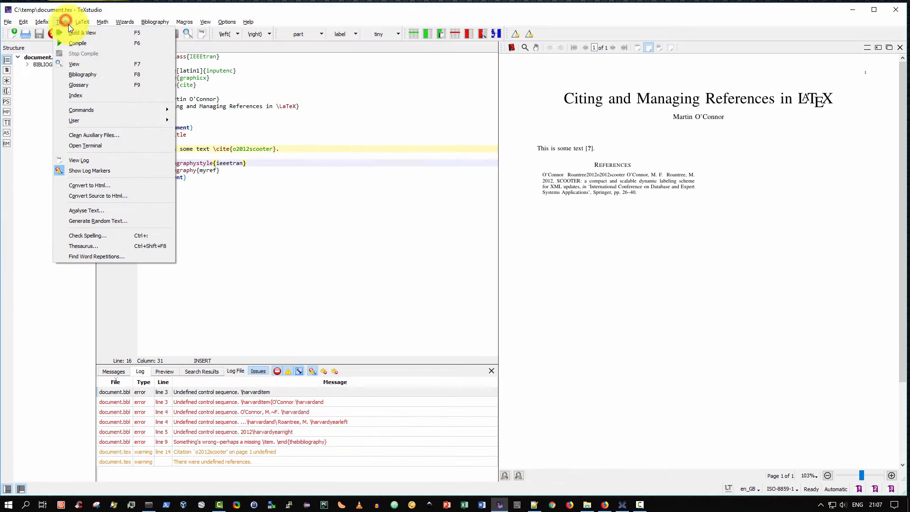
left_click(80, 75)
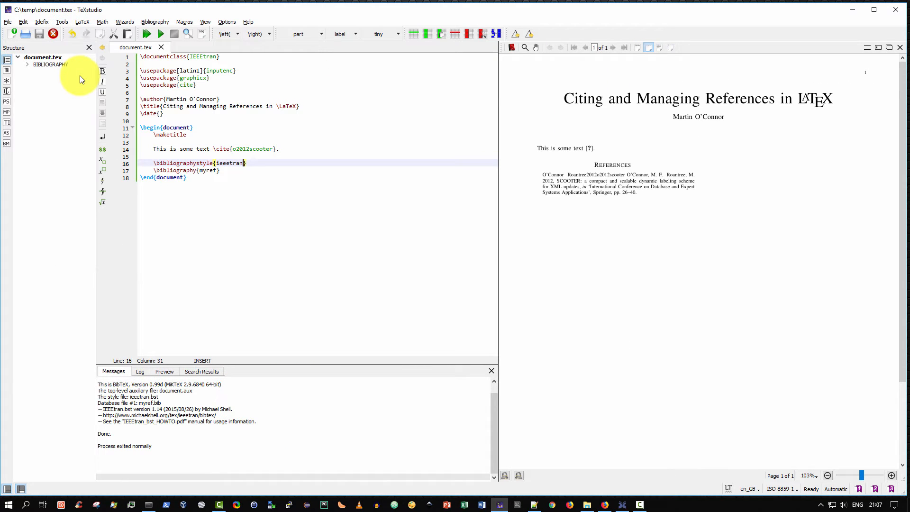
left_click(147, 35)
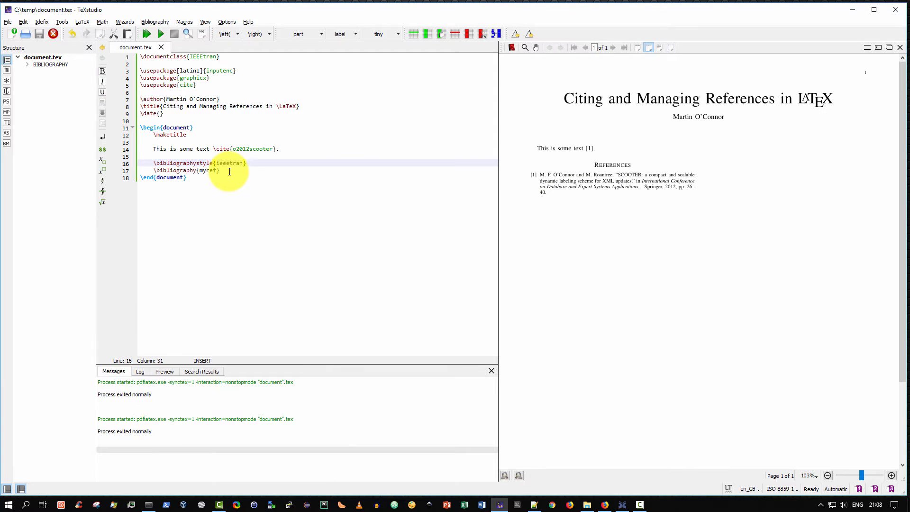
left_click_drag(220, 170, 153, 173)
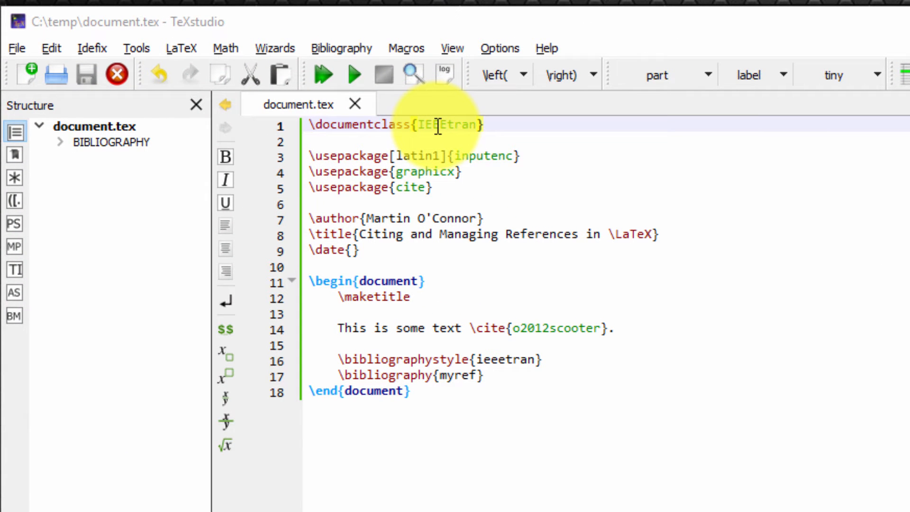
double_click(417, 188)
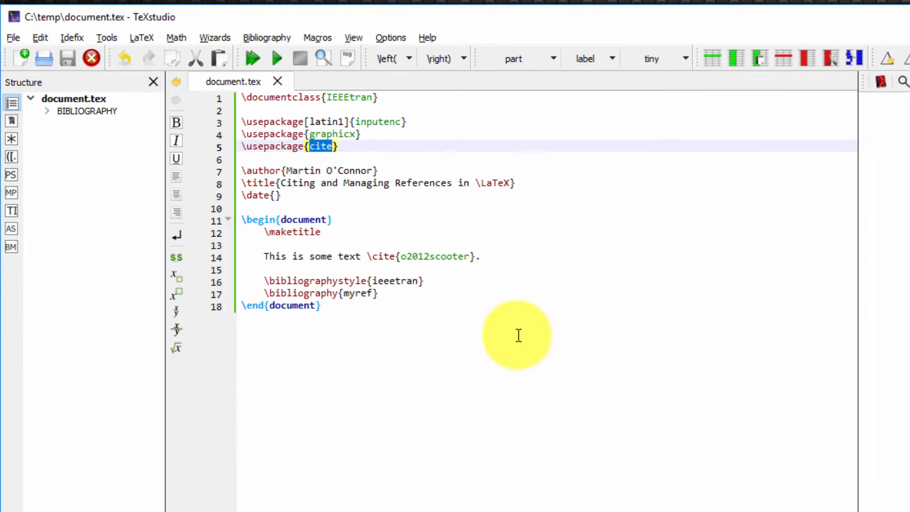
- Switch to Firefox and search Google for "acm latex package"
mouse_move(606, 505)
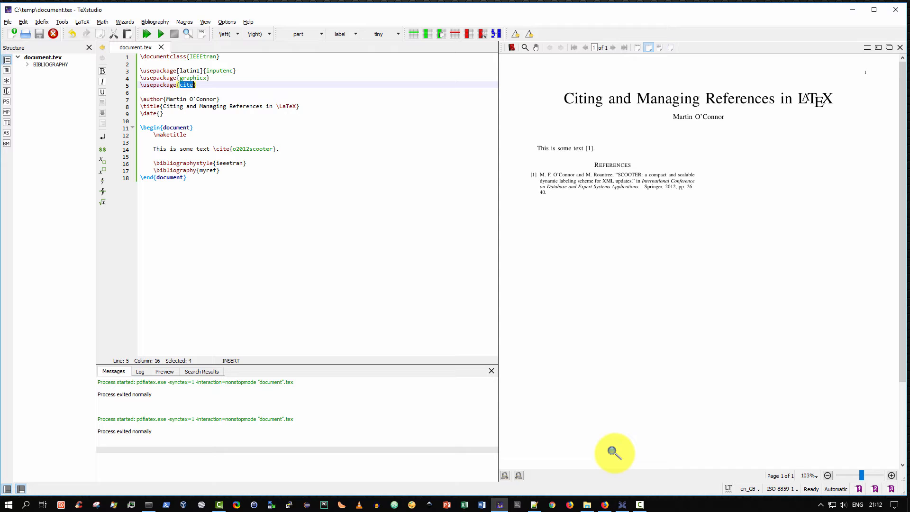
left_click(605, 505)
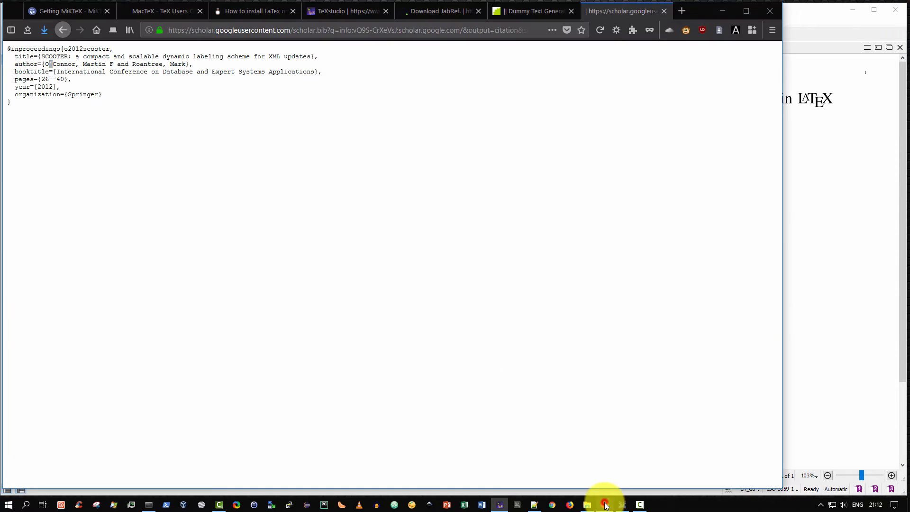
left_click(95, 30)
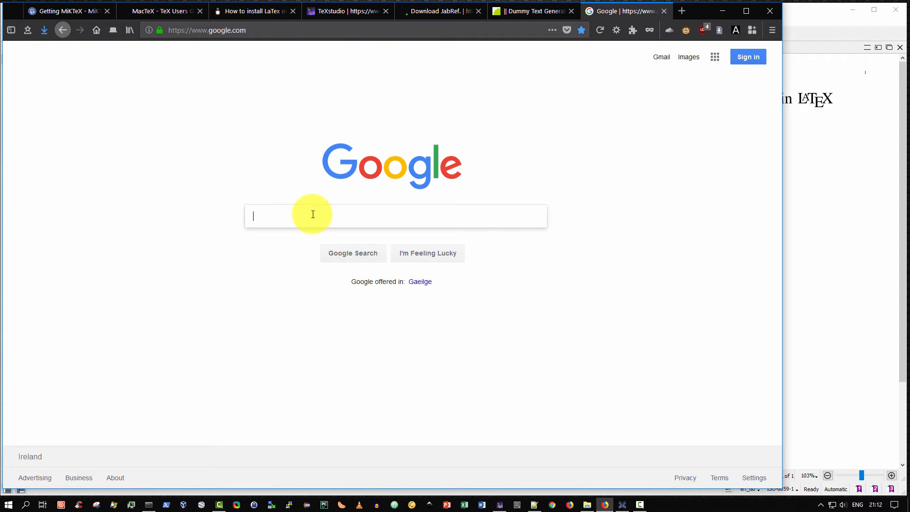
left_click(312, 214)
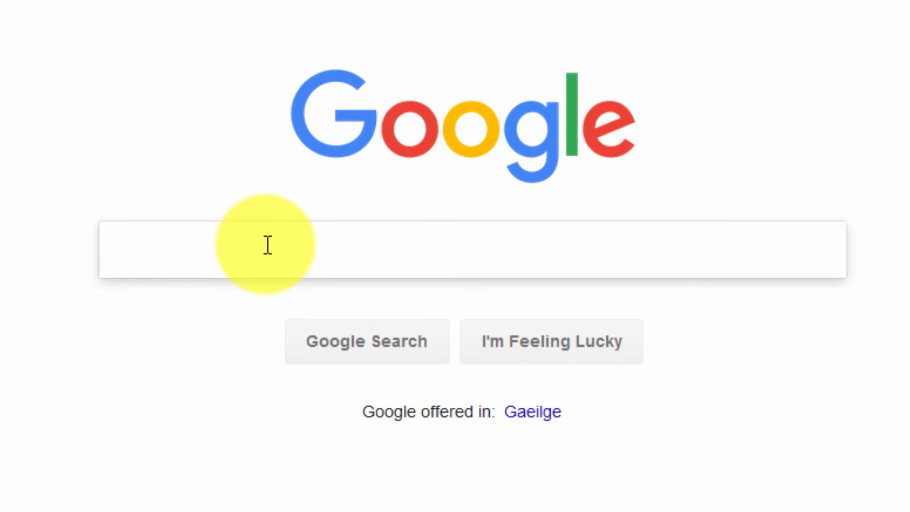
type("acm")
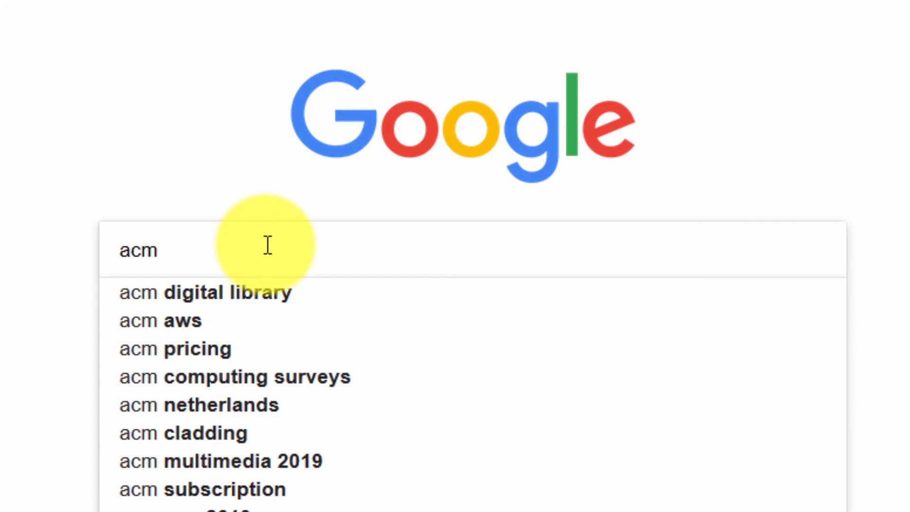
type(" latex")
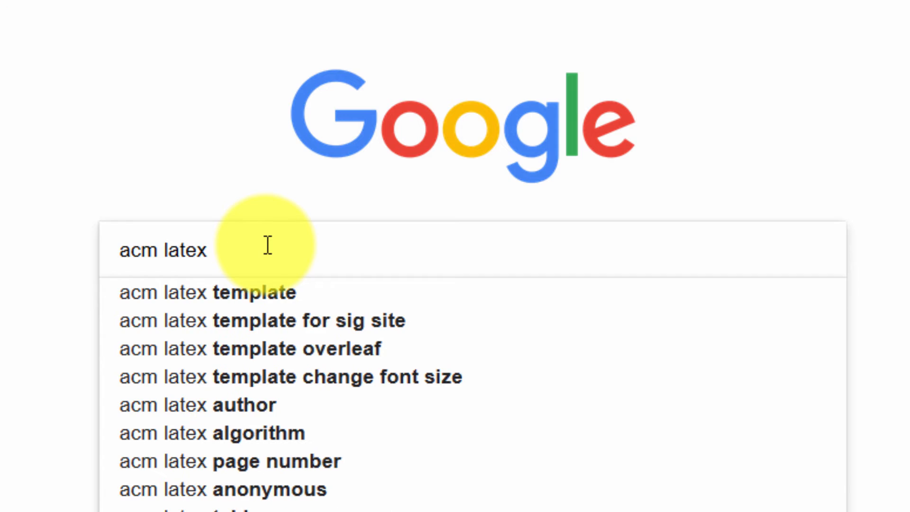
type(" package")
key("Return")
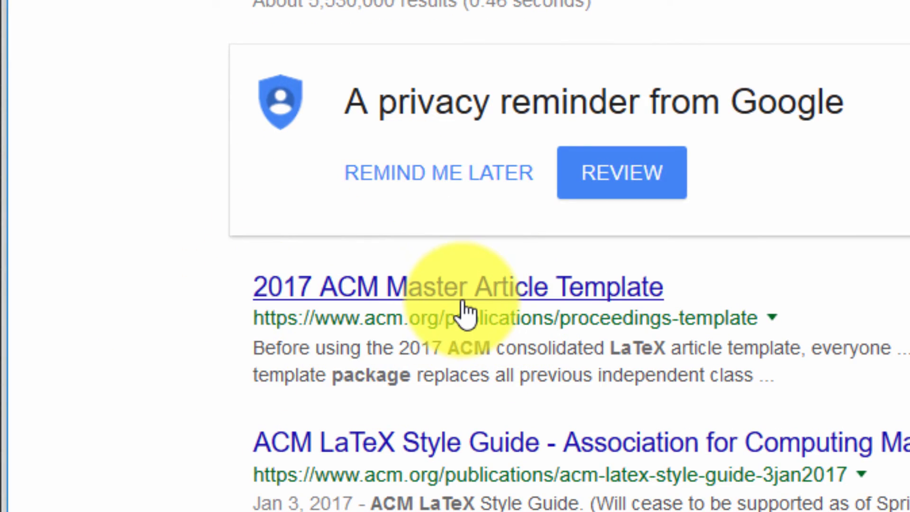
- Open the 2017 ACM Master Article Template page and download its LaTeX (Version 1.55) package, saving acmart-master.zip
left_click(463, 306)
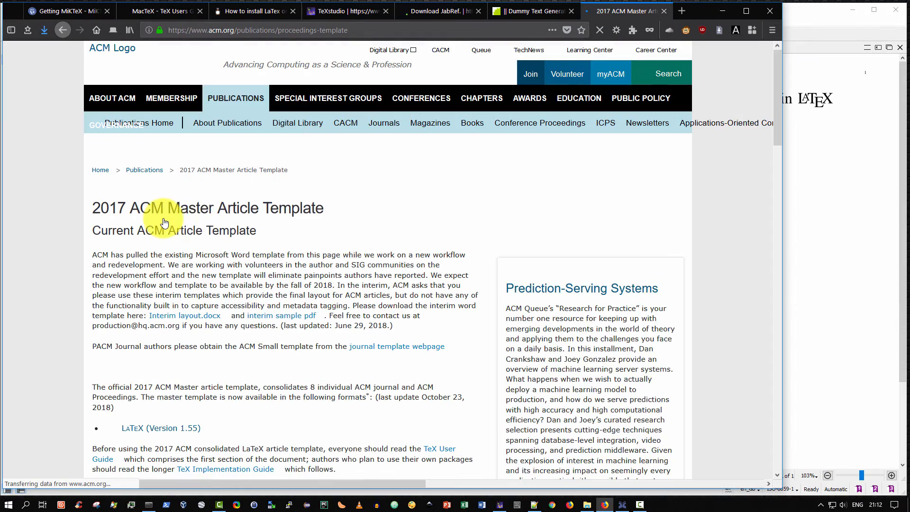
scroll(297, 209, "down", 3)
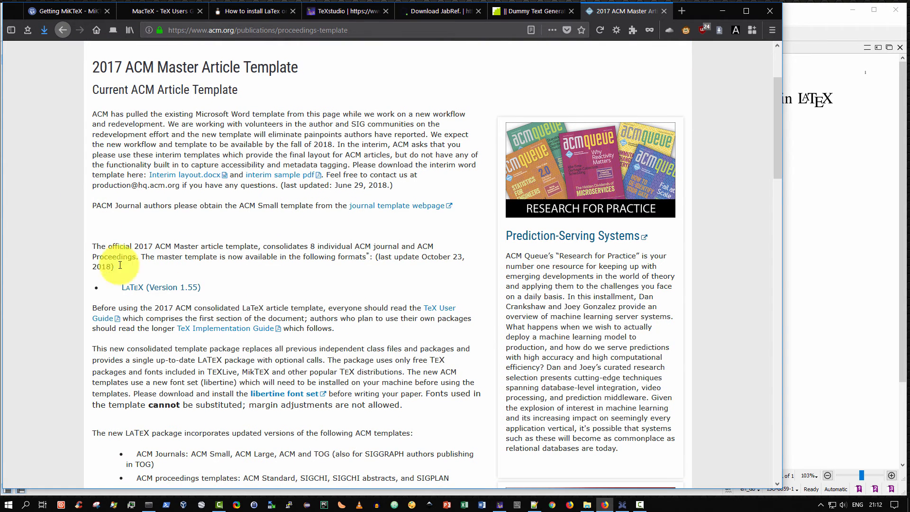
left_click(172, 288)
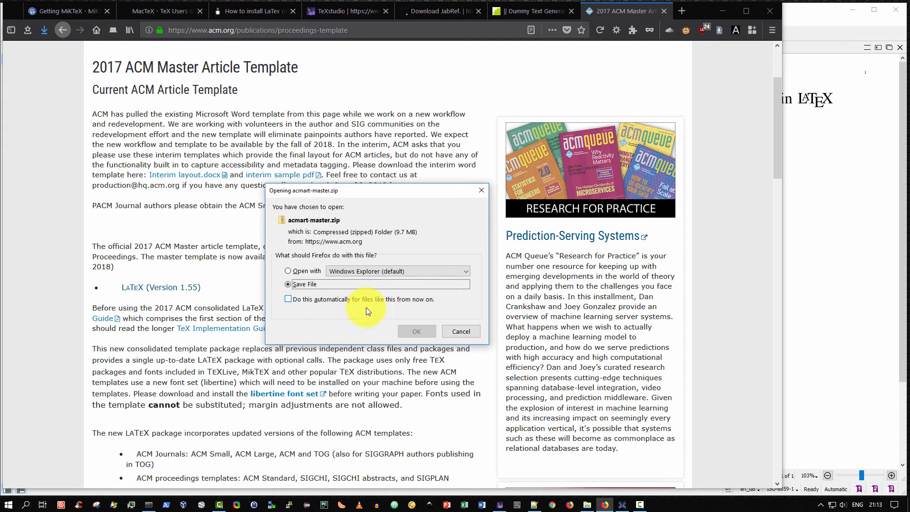
left_click(416, 331)
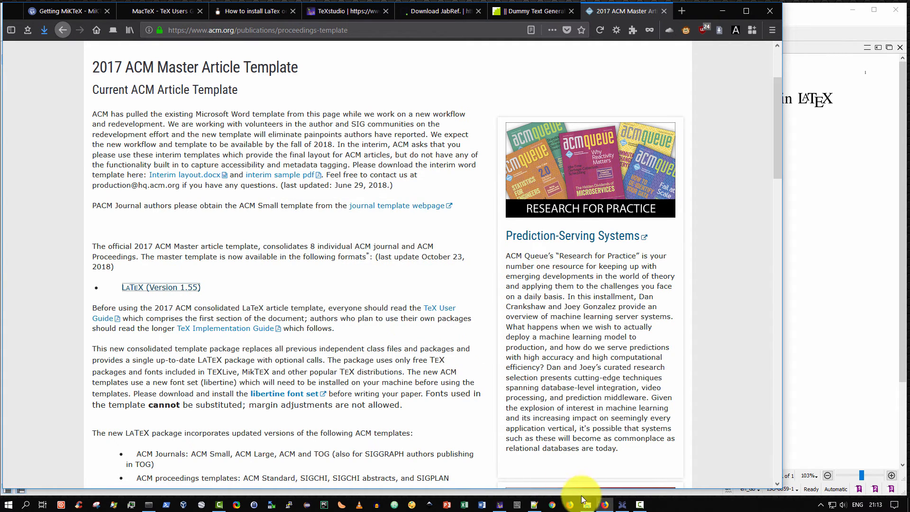
- Extract acmart-master.zip into C:\downloads using File Explorer
left_click(586, 504)
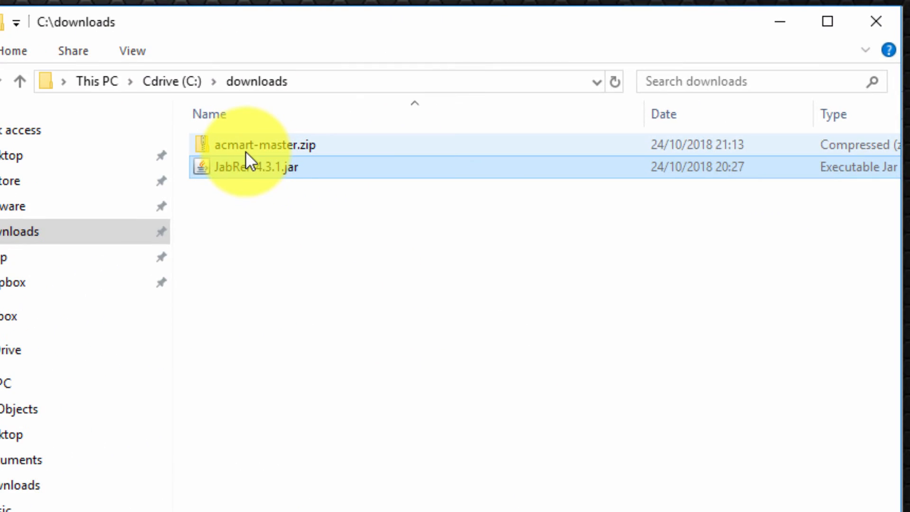
left_click(245, 150)
right_click(244, 150)
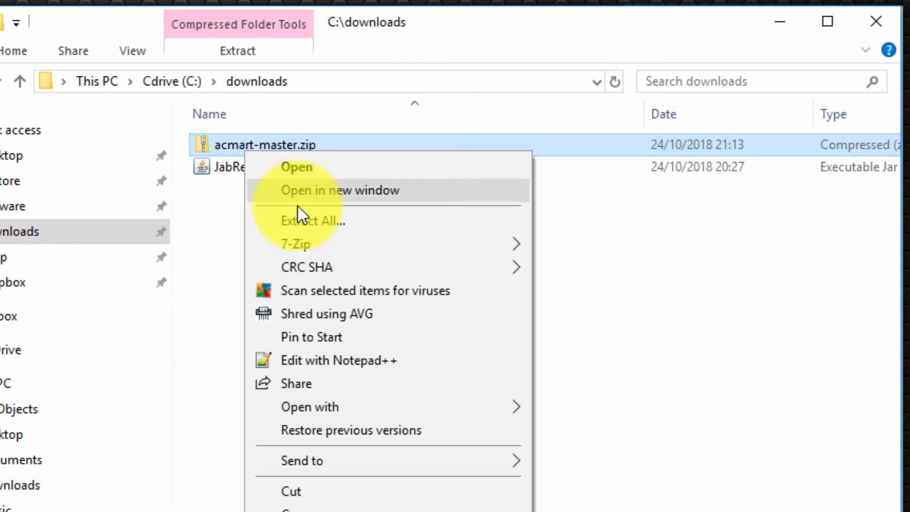
mouse_move(321, 247)
left_click(602, 316)
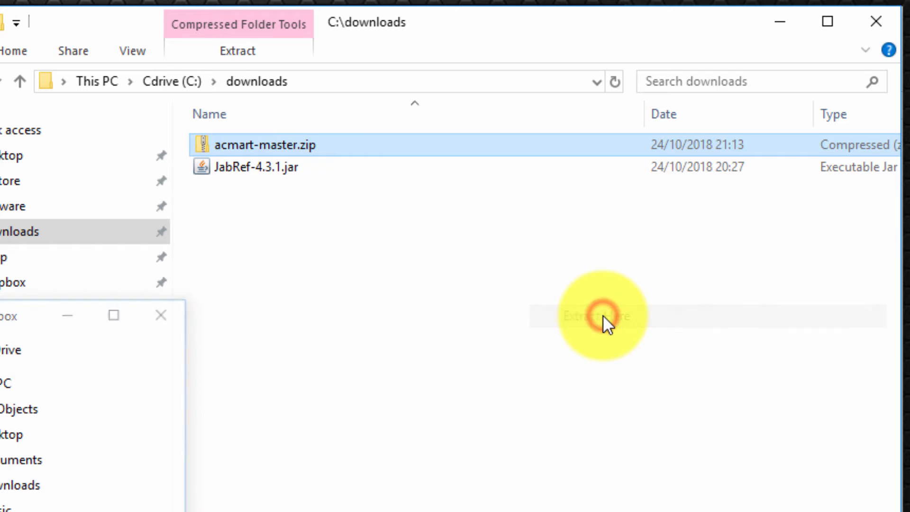
- Load sample-acmsmall.tex from the samples folder of acmart-master into TeXstudio, and build and view it
double_click(273, 145)
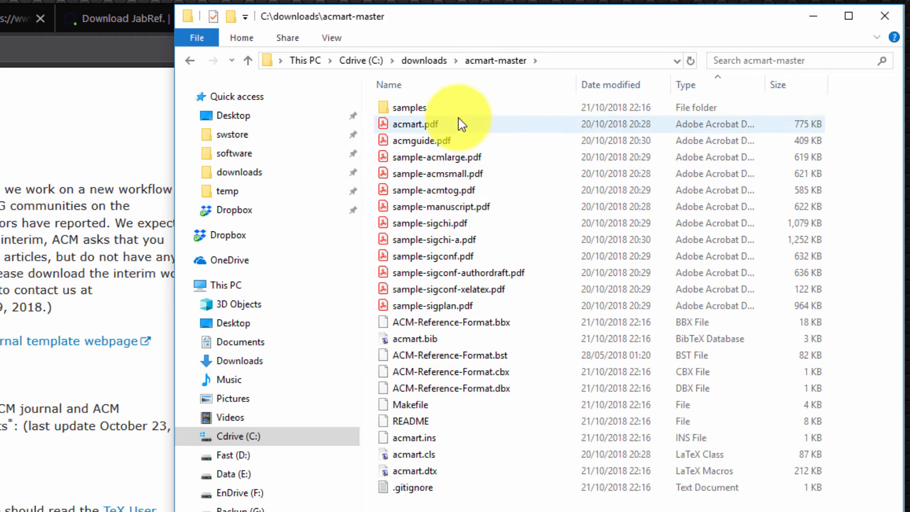
double_click(428, 107)
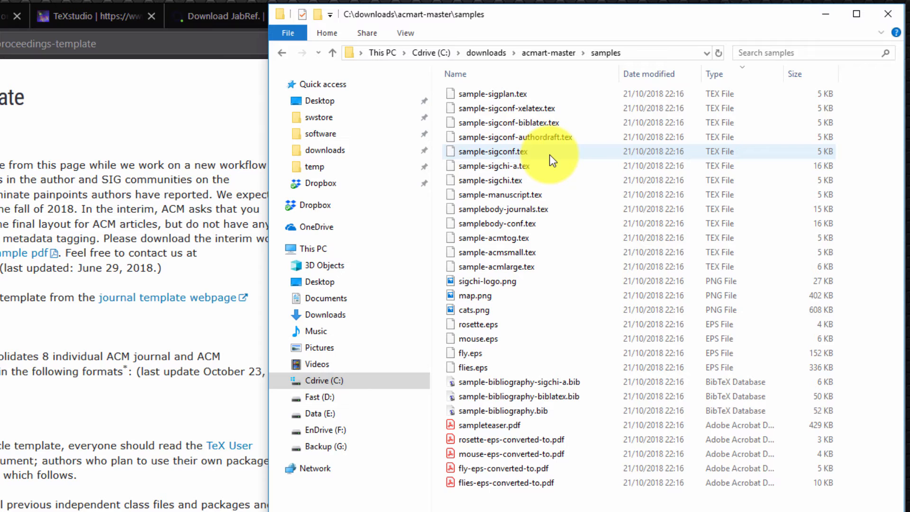
left_click(519, 254)
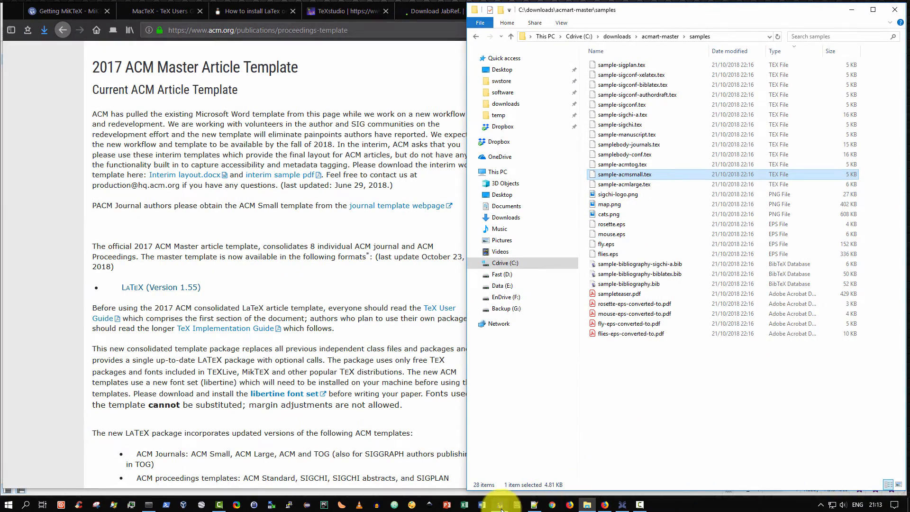
left_click(500, 504)
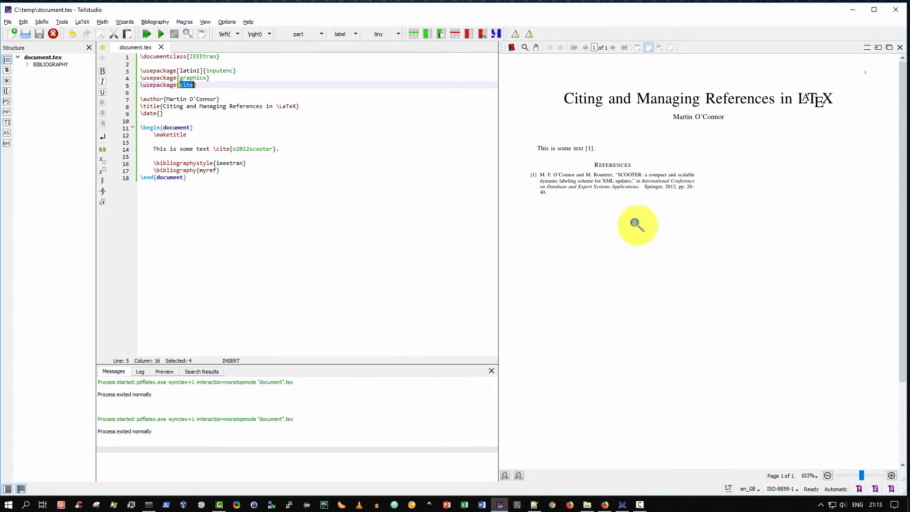
left_click(591, 506)
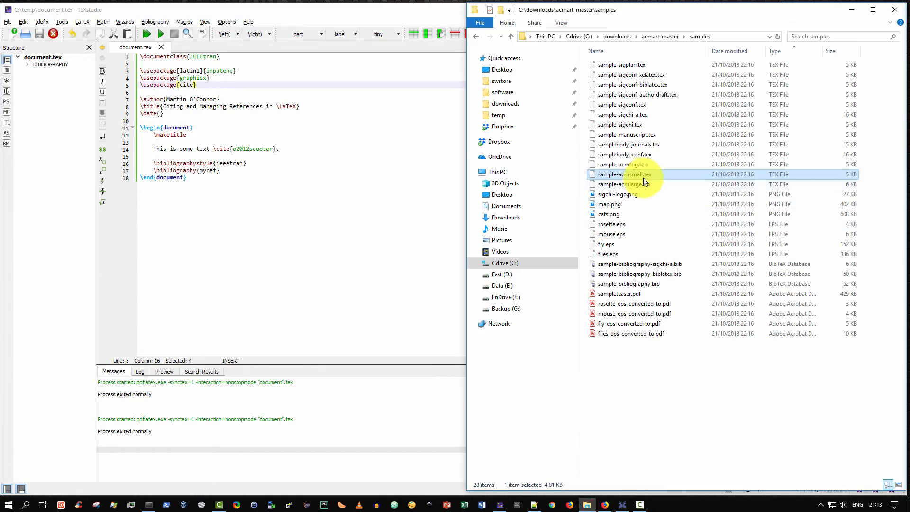
left_click_drag(641, 176, 382, 164)
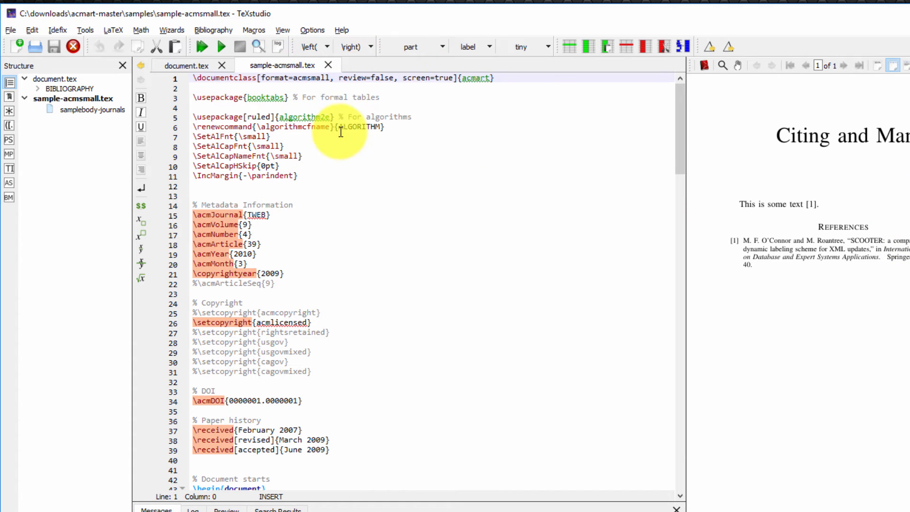
left_click(203, 47)
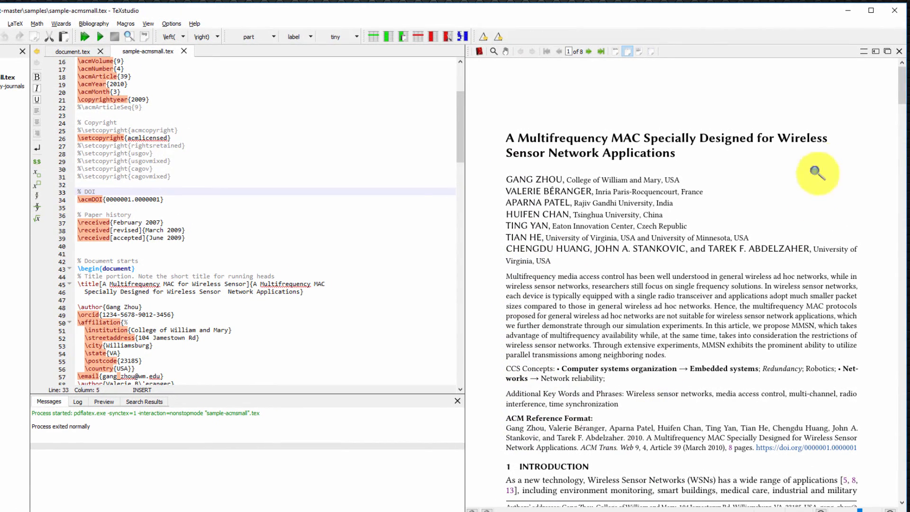
- Examine the ACM sample's PDF output through to its references, including sections, figures and citations, and review the start of its source
left_click_drag(903, 95, 903, 127)
scroll(631, 161, "down", 8)
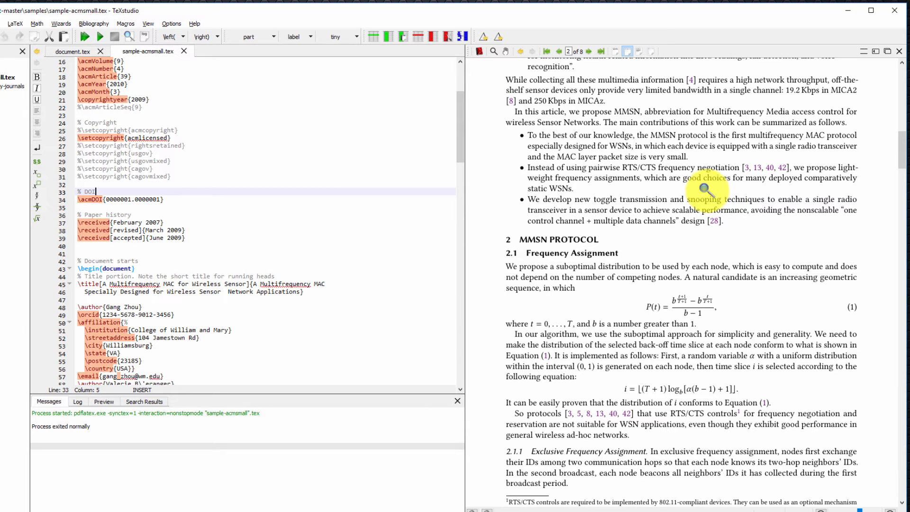
scroll(711, 203, "down", 5)
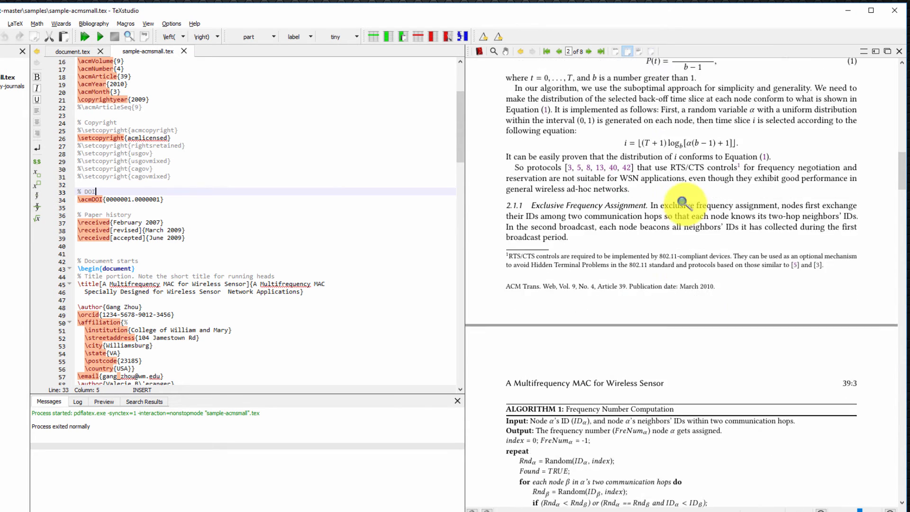
scroll(682, 203, "down", 10)
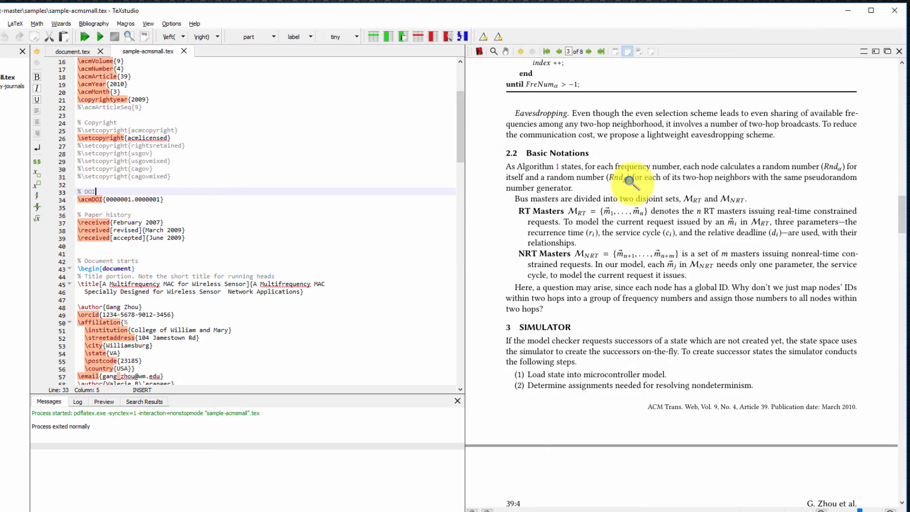
scroll(619, 183, "down", 10)
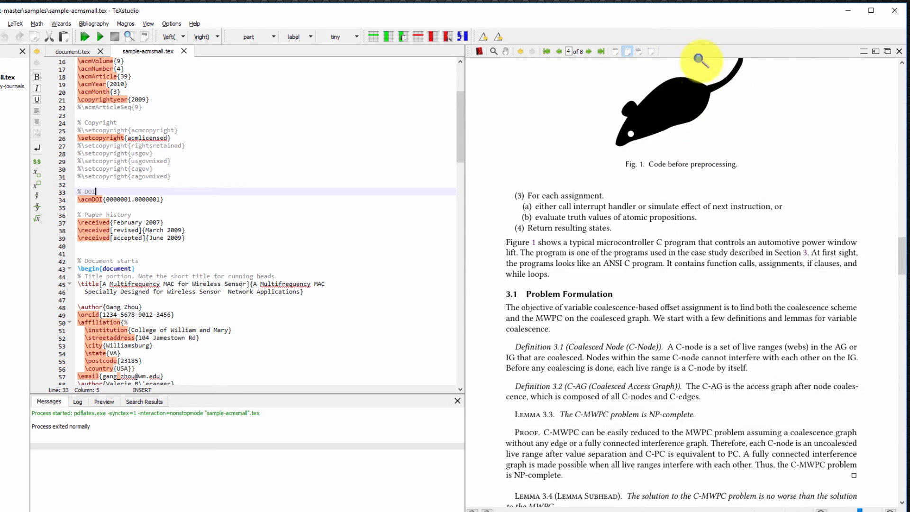
scroll(663, 213, "down", 7)
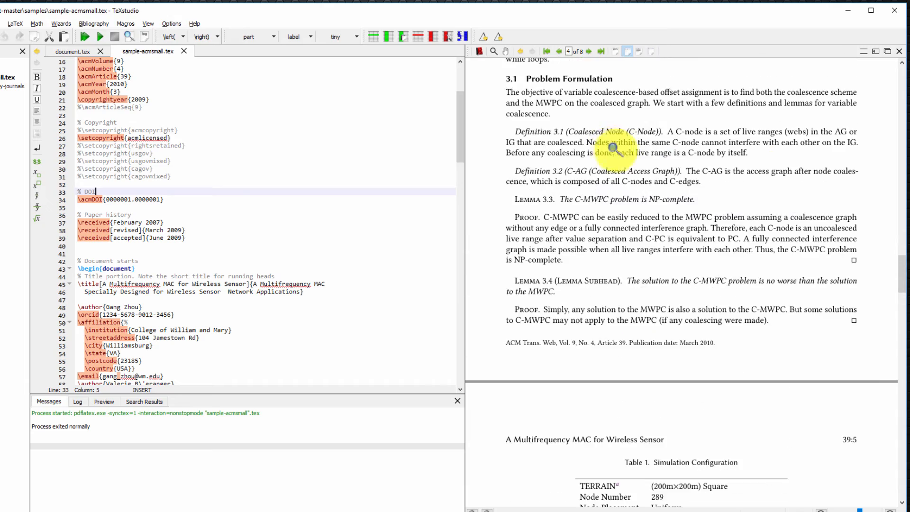
scroll(616, 156, "down", 10)
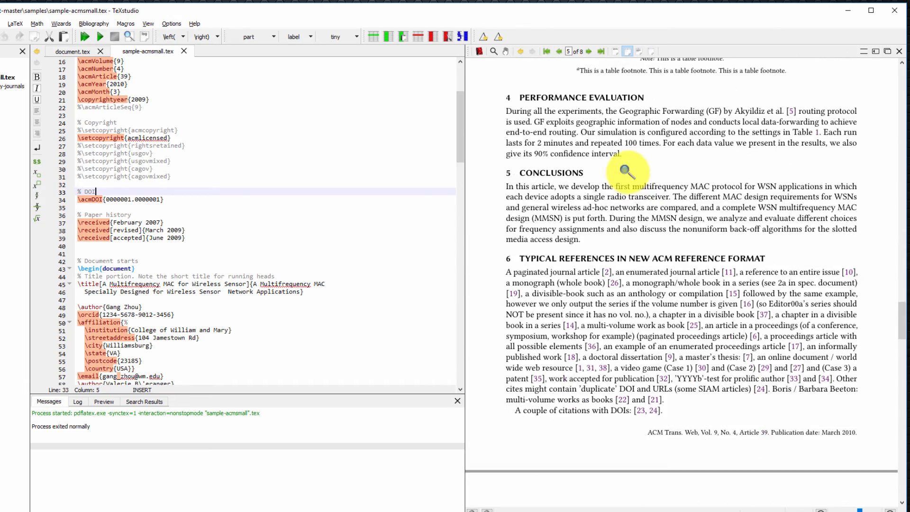
scroll(625, 171, "down", 10)
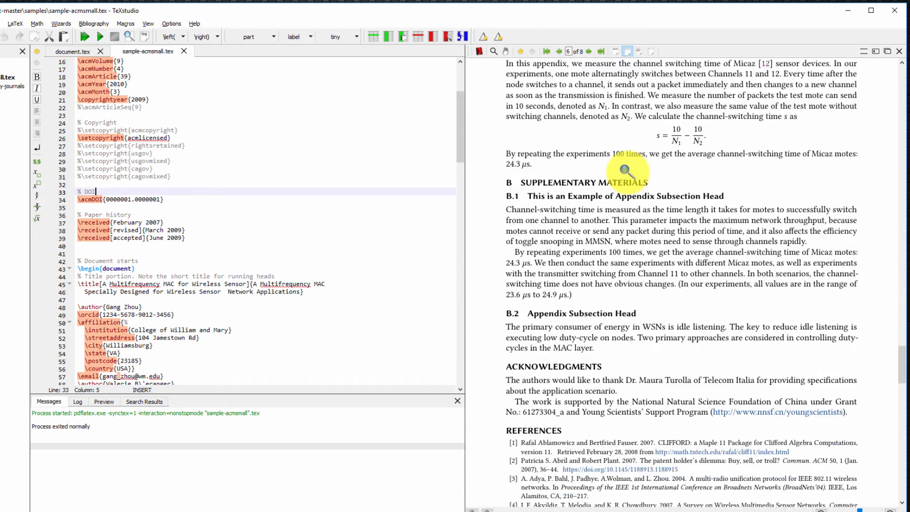
scroll(625, 171, "down", 3)
scroll(663, 266, "down", 2)
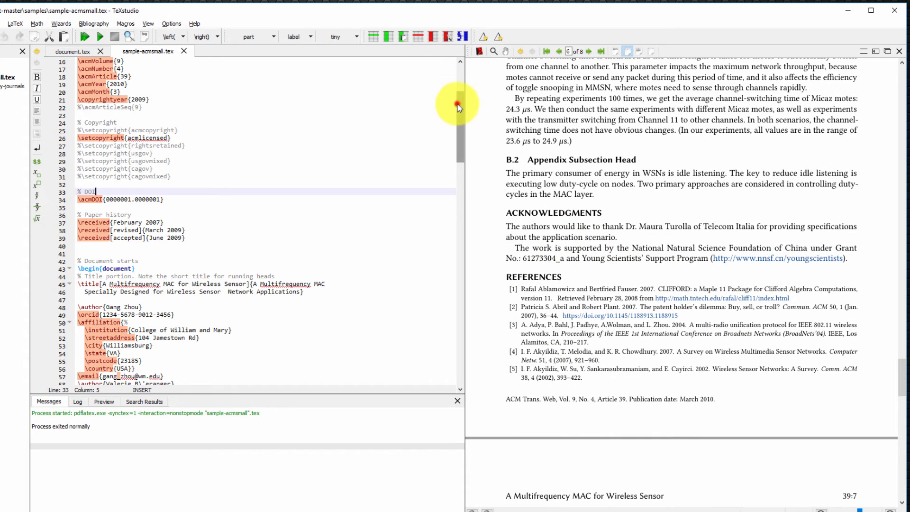
left_click_drag(459, 107, 478, 51)
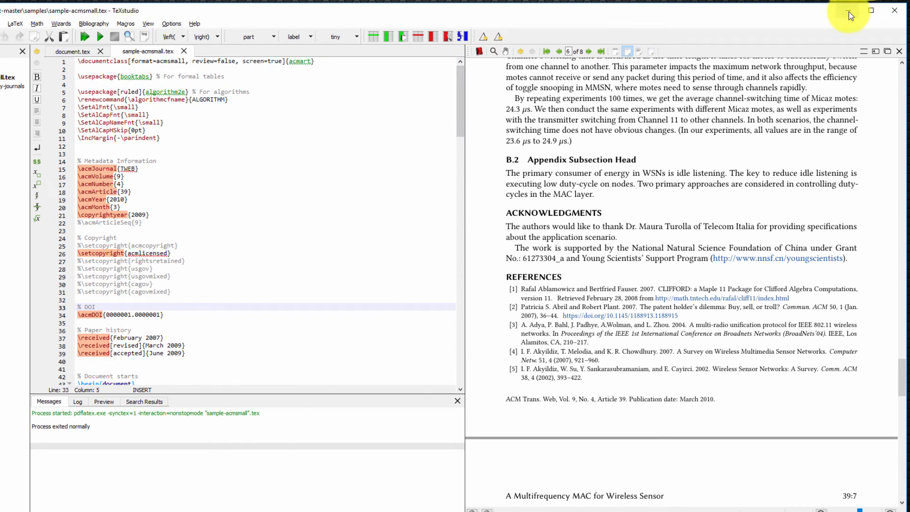
- Switch to Firefox and search Google for "lncs latex package"
left_click(848, 13)
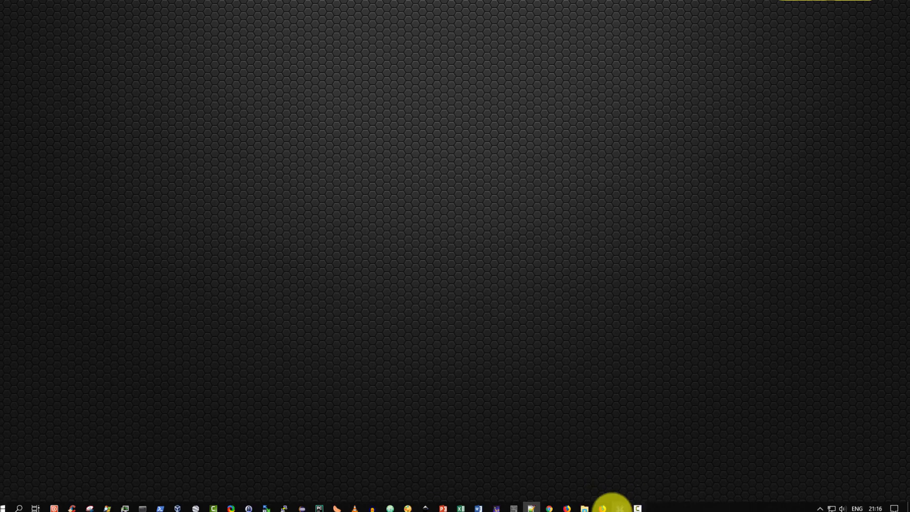
left_click(605, 504)
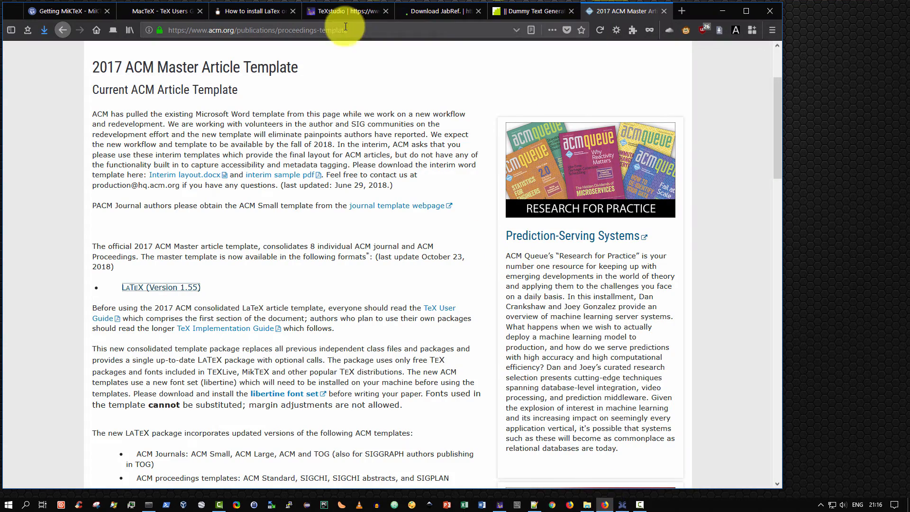
left_click(93, 33)
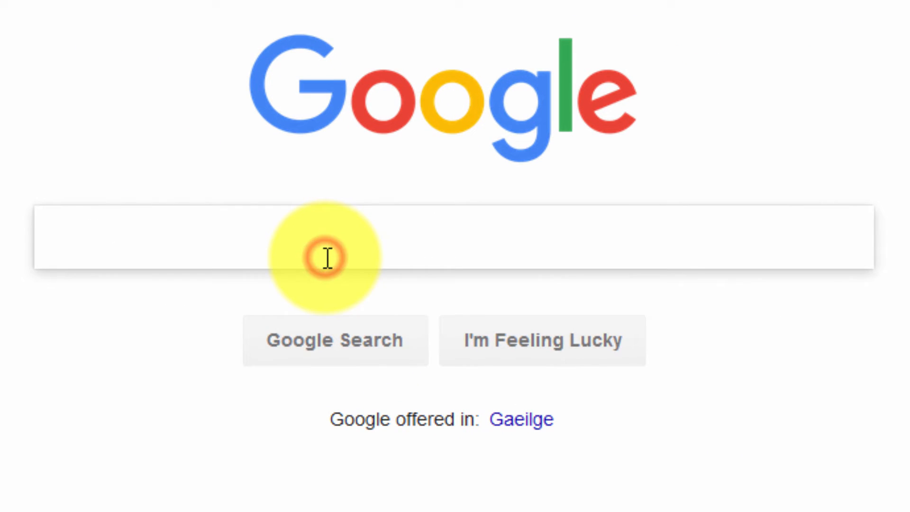
type("ln")
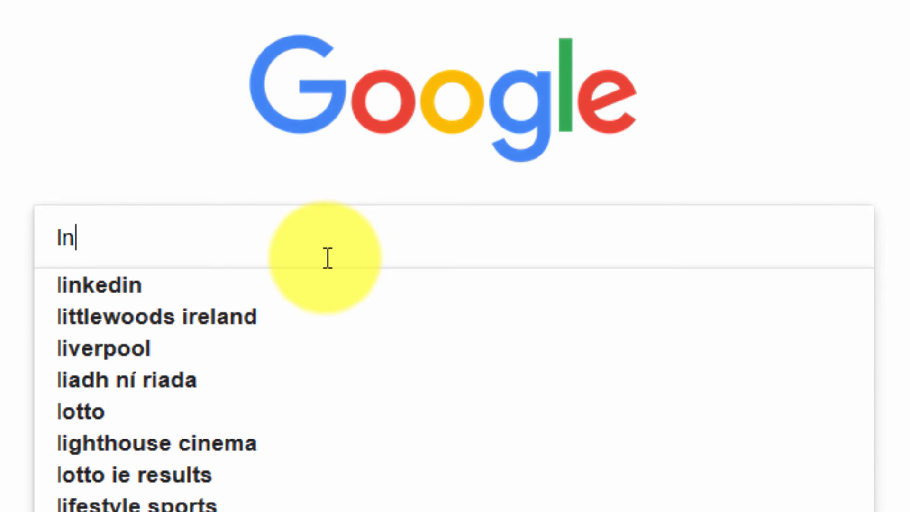
type("cs")
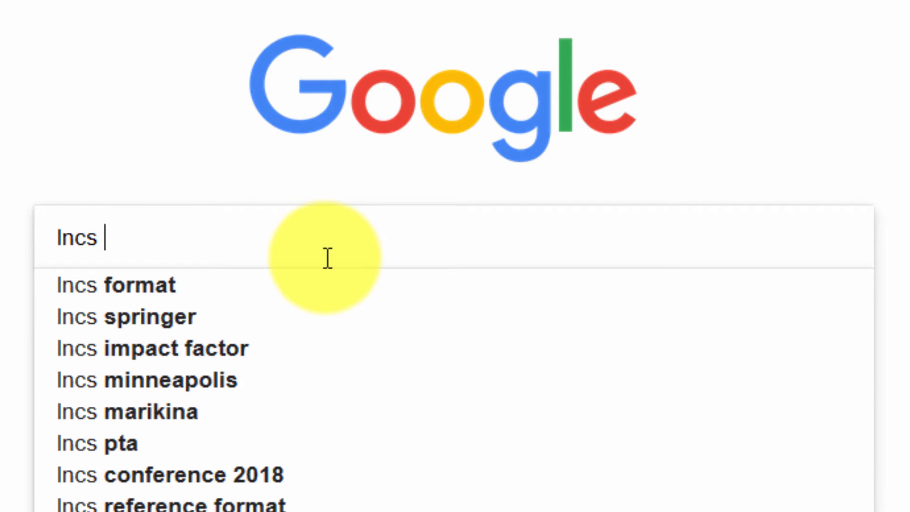
type(" latex pac")
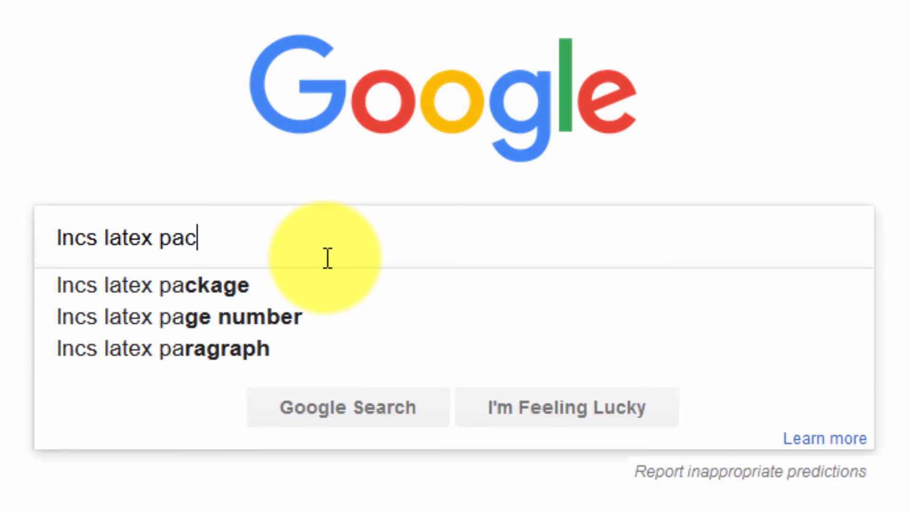
type("kage")
key("Return")
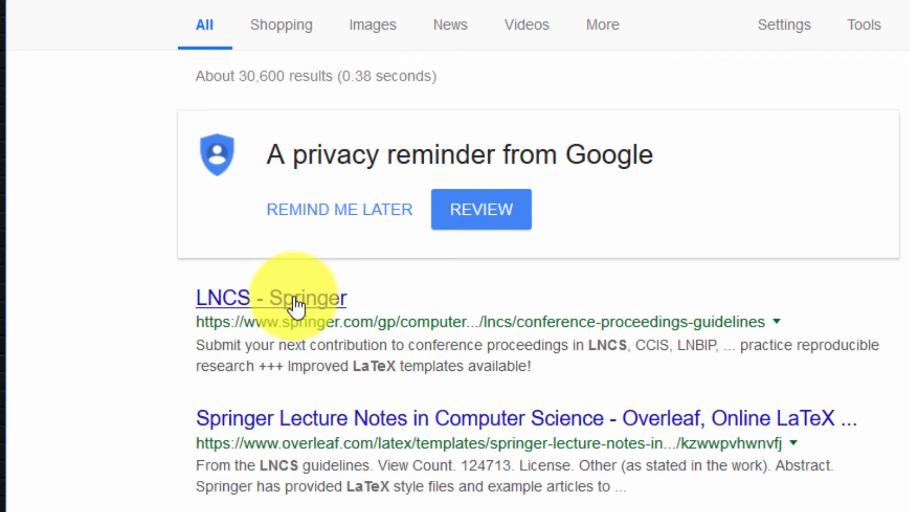
- Open the LNCS - Springer result and download the LaTeX2e Proceedings Templates, saving llncs2e.zip
left_click(296, 302)
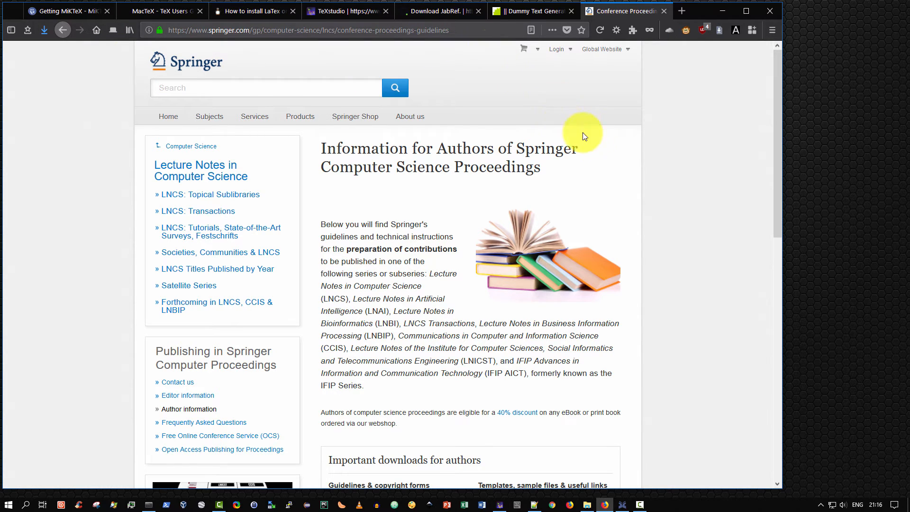
scroll(592, 138, "down", 6)
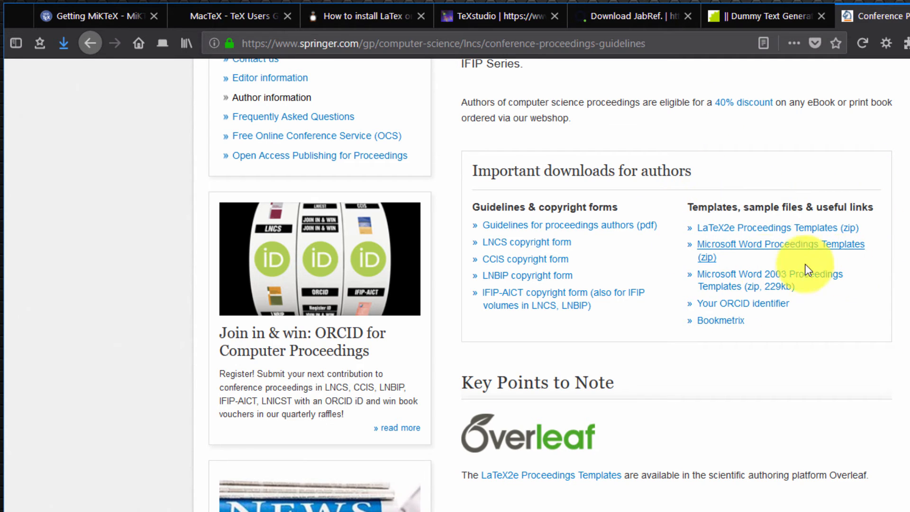
left_click(824, 230)
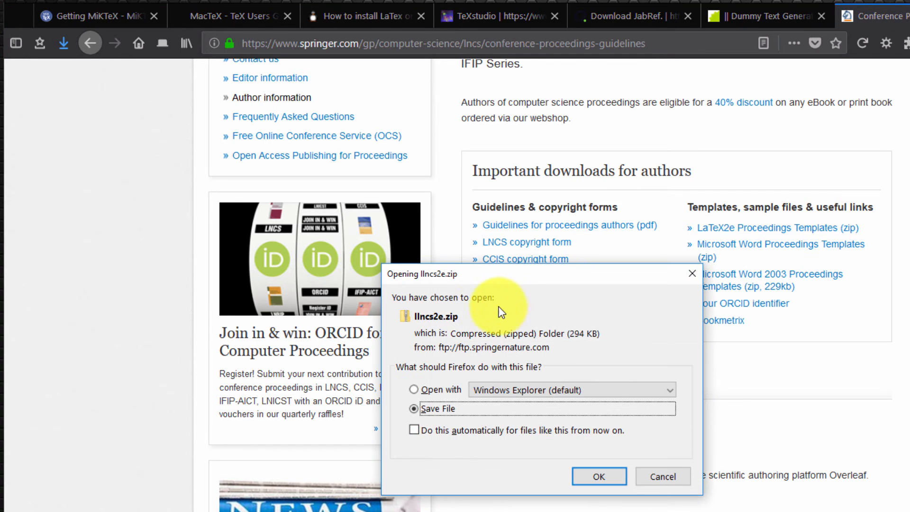
left_click(599, 476)
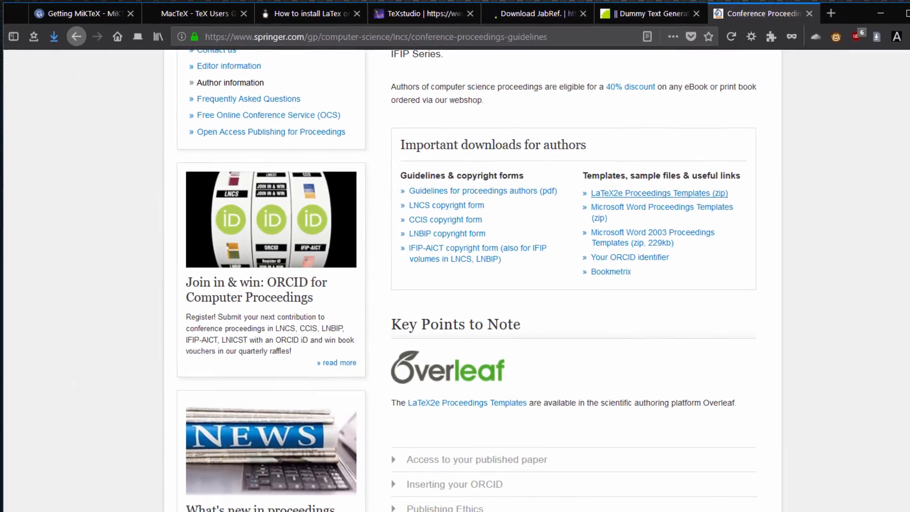
- Switch to File Explorer and extract the contents of llncs2e.zip directly into C:\downloads with 7-Zip
left_click(587, 505)
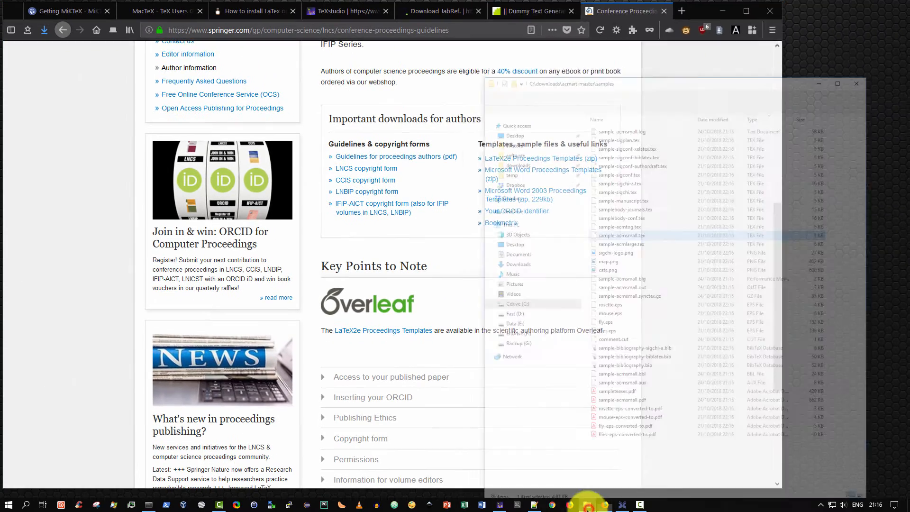
left_click(504, 106)
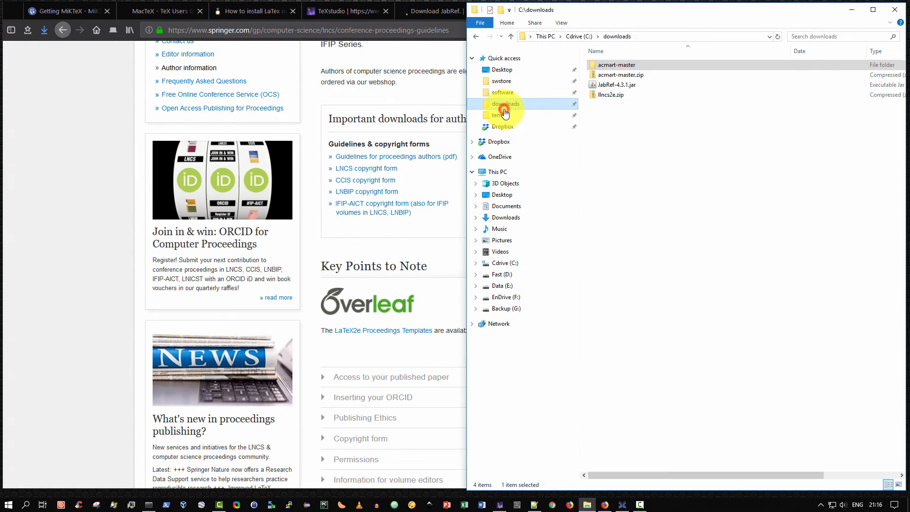
left_click(611, 97)
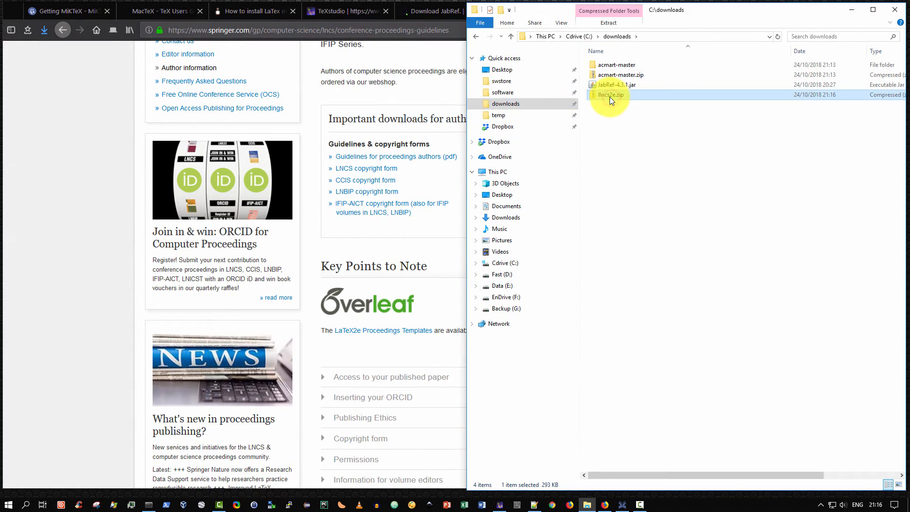
right_click(610, 97)
mouse_move(684, 138)
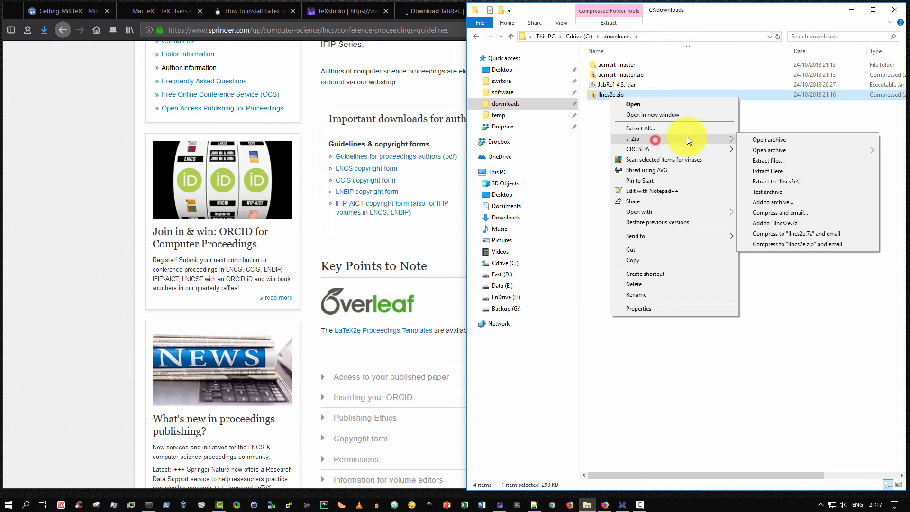
left_click(773, 169)
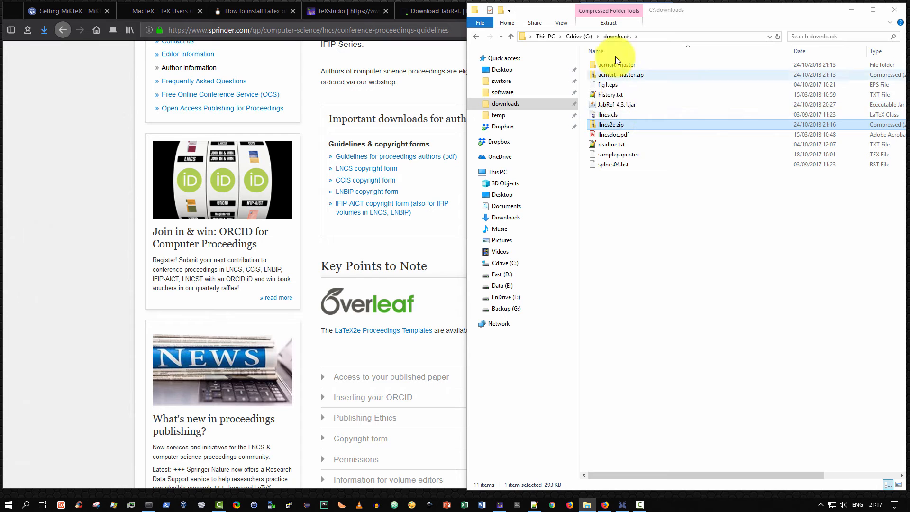
- Extract llncs2e.zip into its own llncs2e folder with 7-Zip and open that folder
right_click(612, 124)
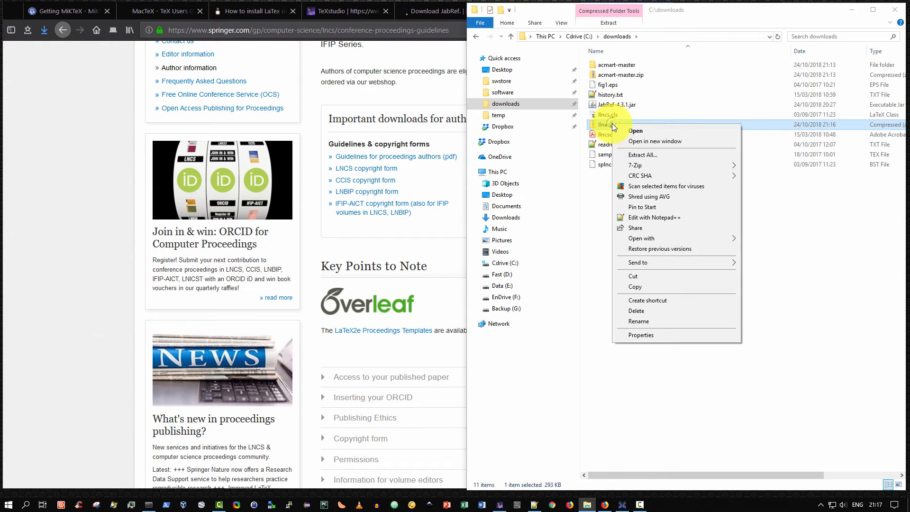
left_click(658, 166)
left_click(791, 208)
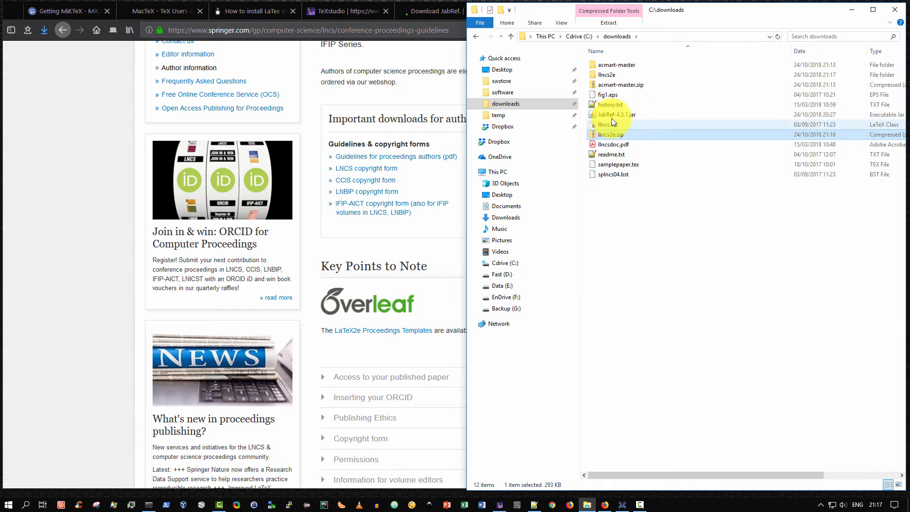
double_click(605, 77)
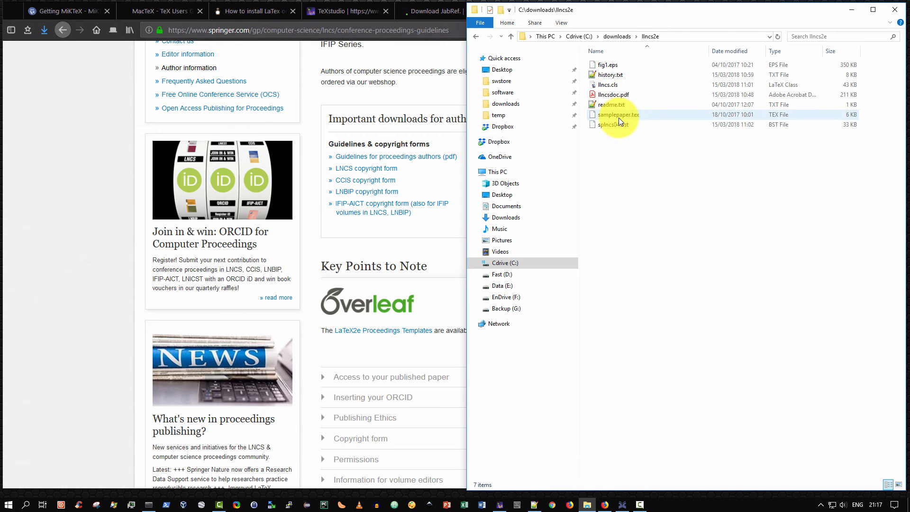
- Load samplepaper.tex from the llncs2e folder into TeXstudio, and build and view it
left_click(500, 505)
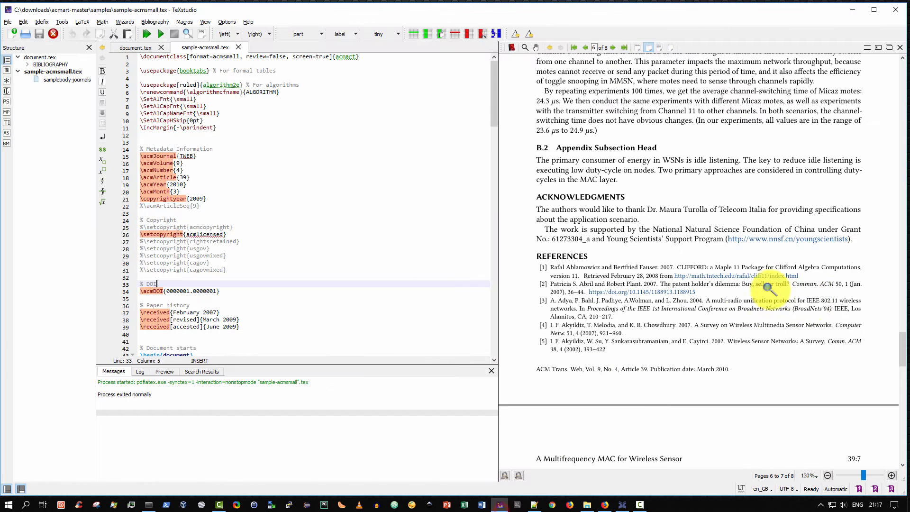
left_click(587, 504)
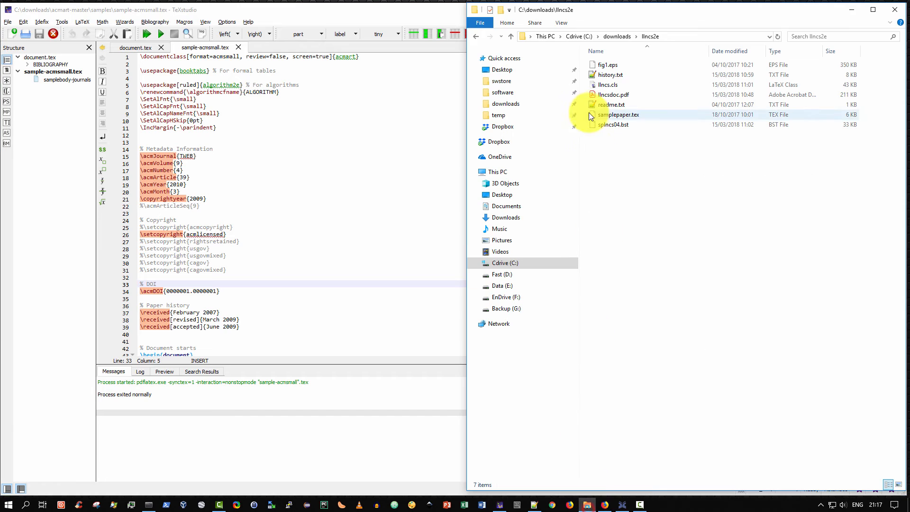
left_click(606, 115)
left_click_drag(360, 115, 360, 116)
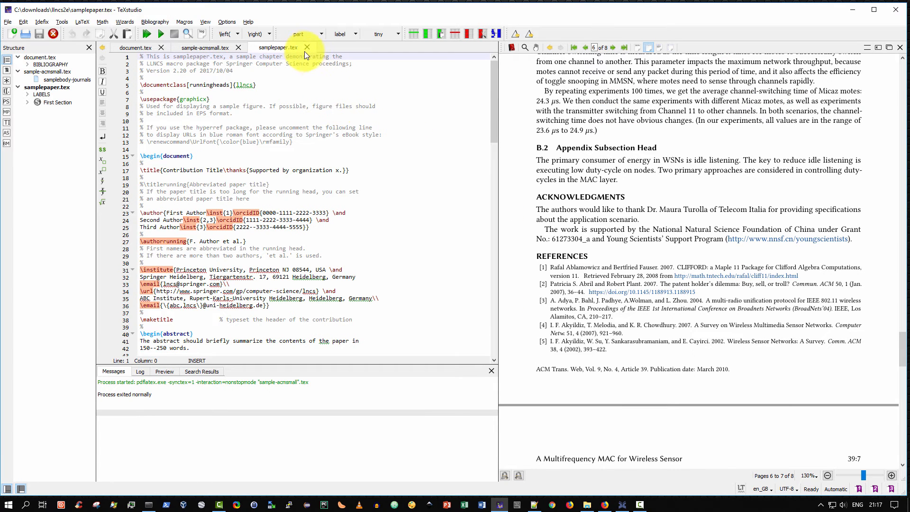
left_click(147, 32)
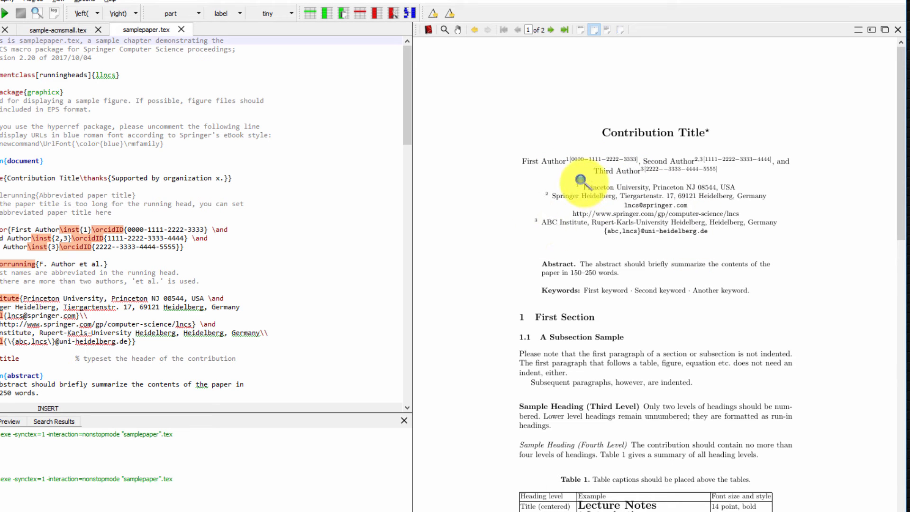
- Examine the Springer sample's PDF output through to its references, and review its LaTeX source down to the bibliography
scroll(605, 349, "down", 9)
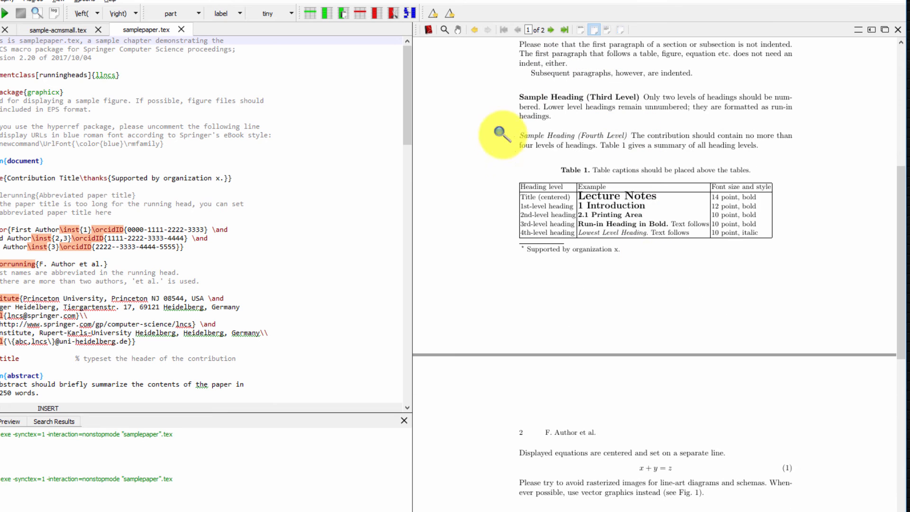
scroll(628, 168, "down", 1)
scroll(644, 142, "down", 2)
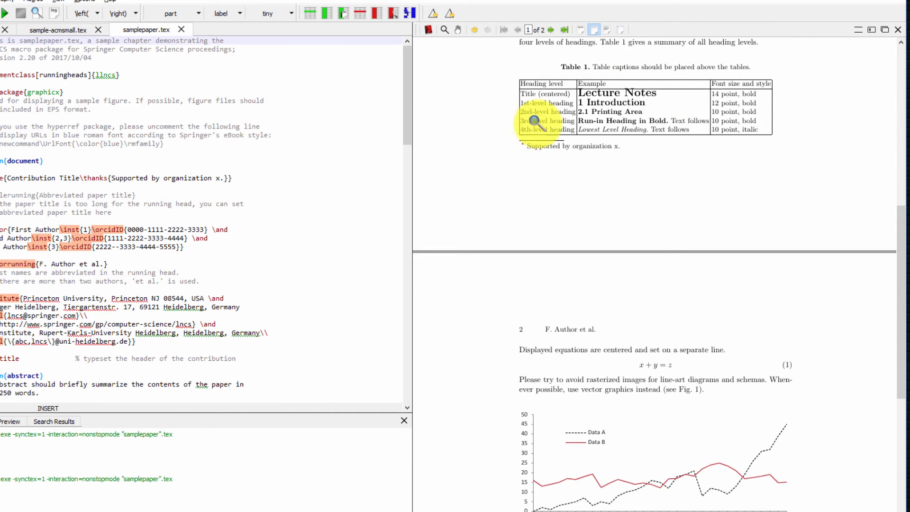
scroll(710, 176, "down", 6)
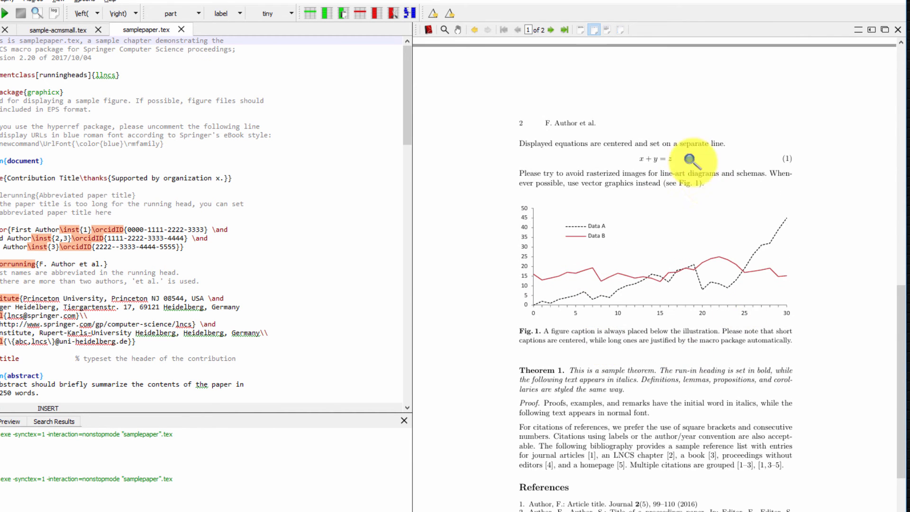
scroll(659, 280, "down", 4)
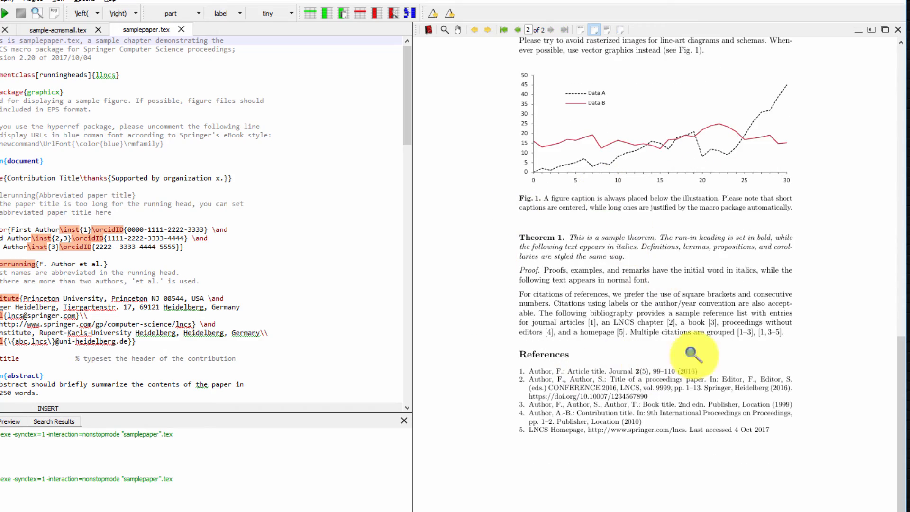
left_click_drag(407, 83, 514, 87)
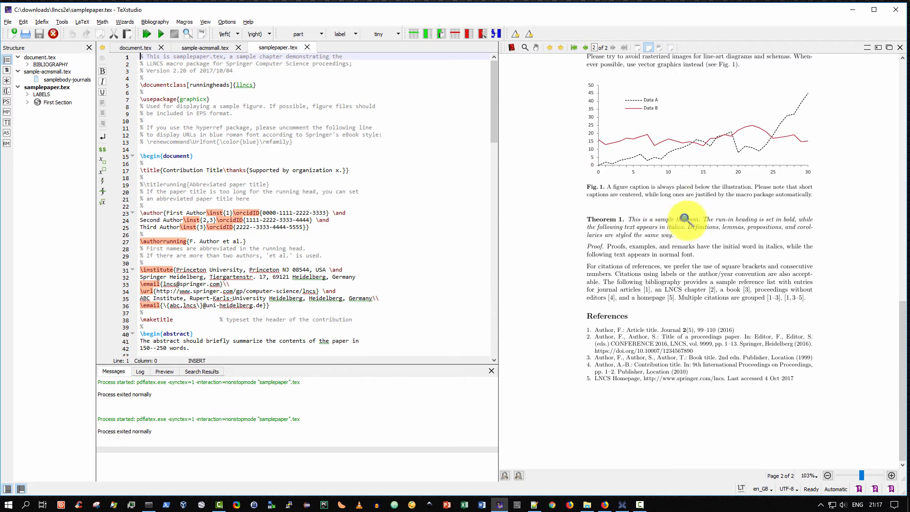
scroll(716, 154, "up", 6)
scroll(715, 154, "up", 12)
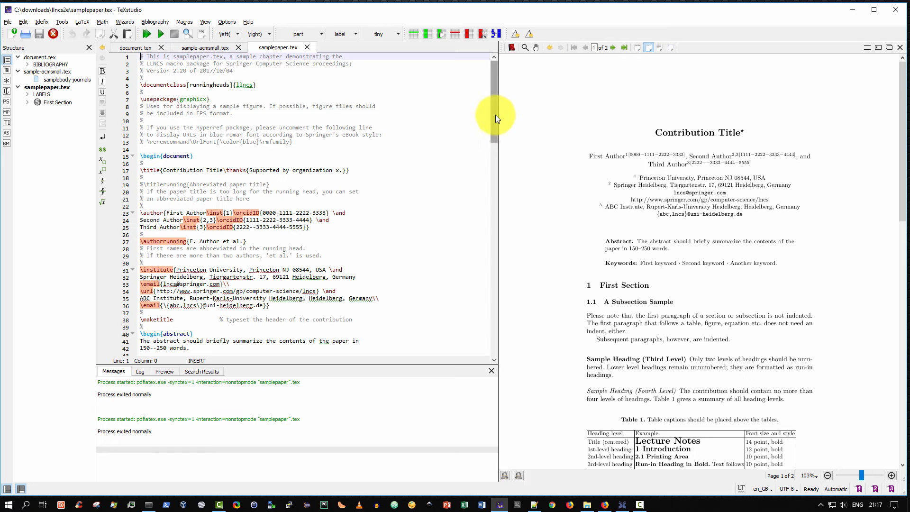
left_click_drag(495, 114, 505, 369)
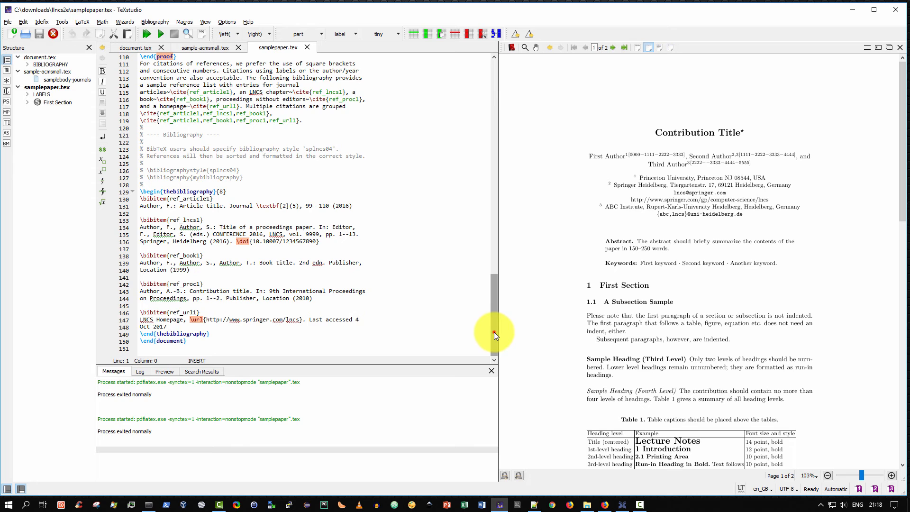
left_click_drag(494, 332, 489, 89)
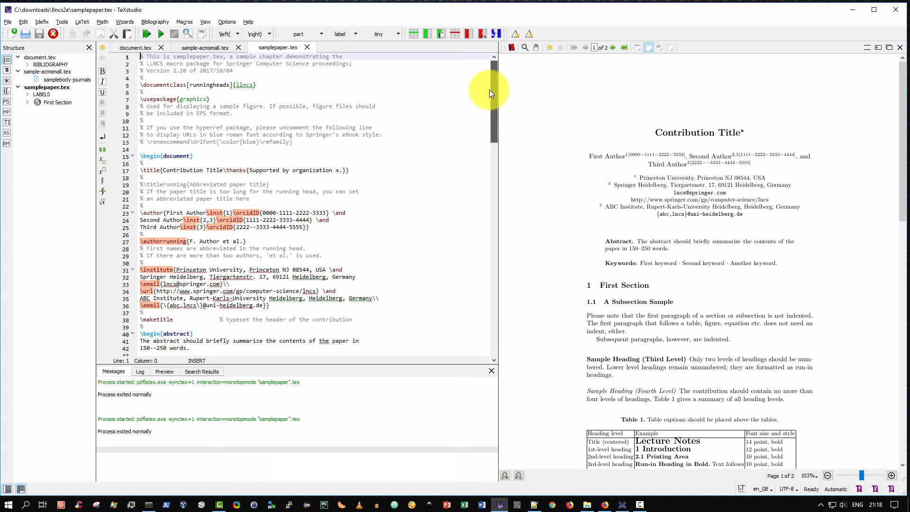
- Switch to Firefox and search Google for "ieeetran latex package"
left_click(606, 501)
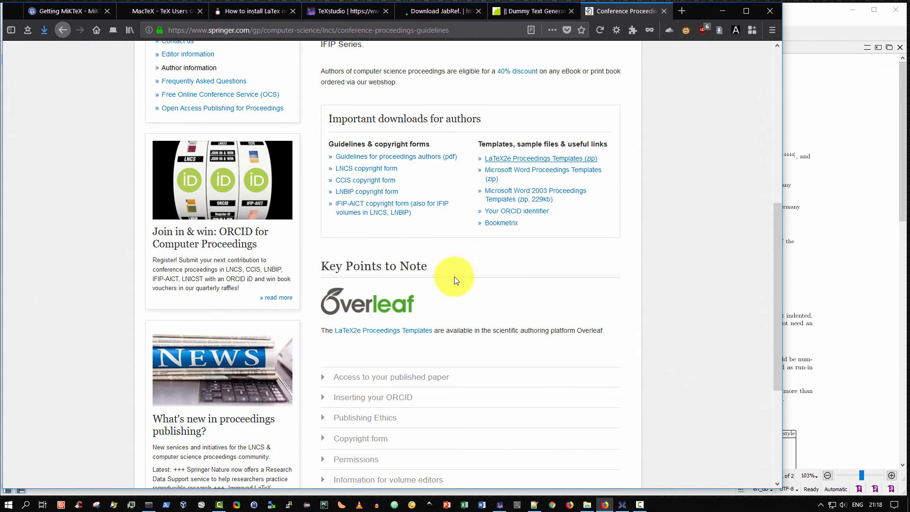
left_click(346, 30)
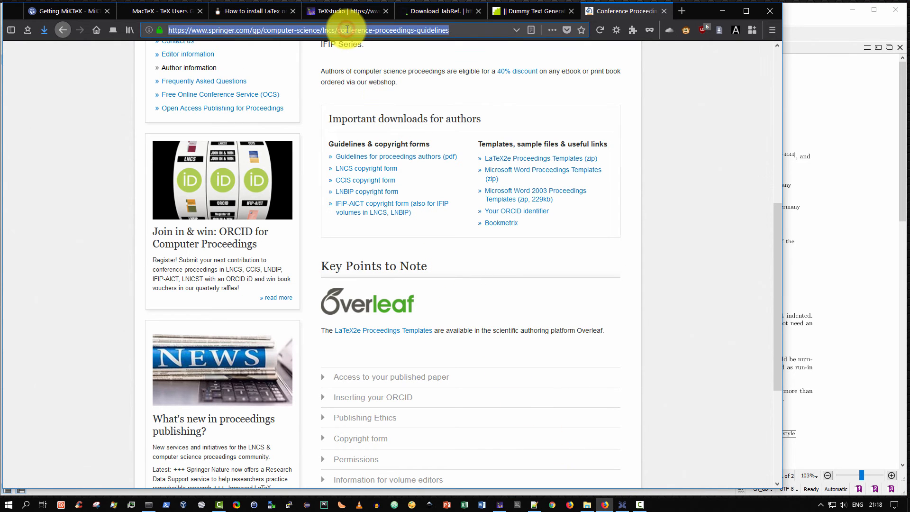
key("alt+Home")
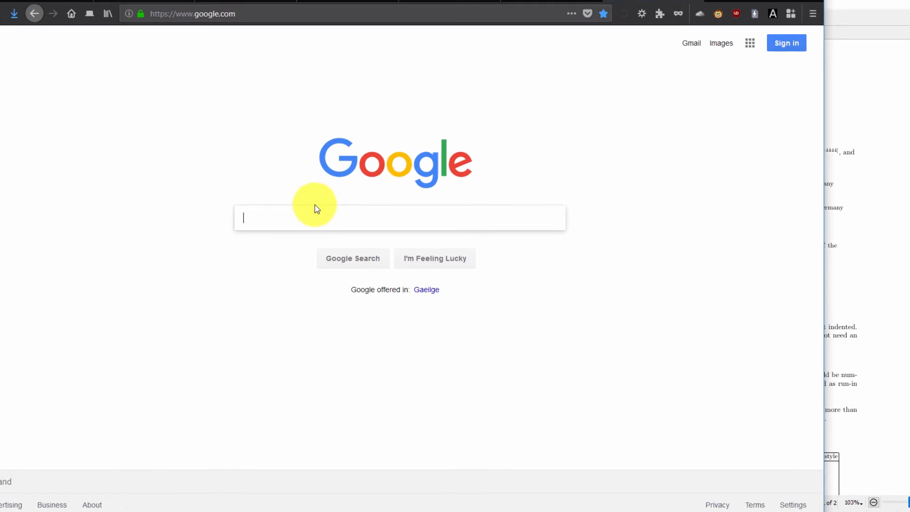
left_click(322, 212)
type("ie")
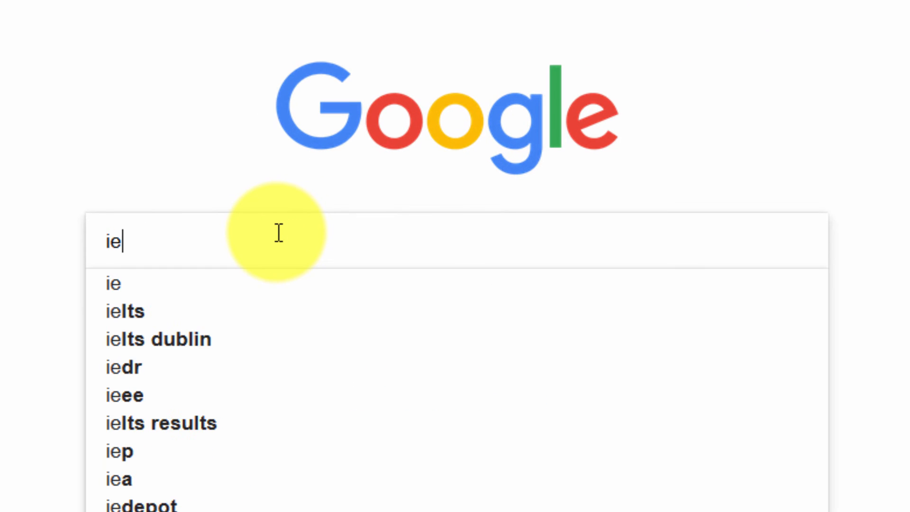
type("eetran latex")
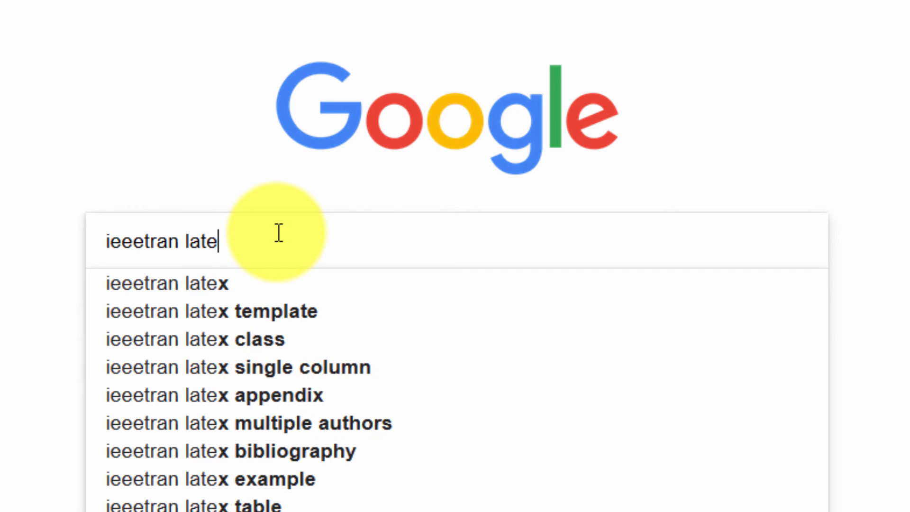
type(" package")
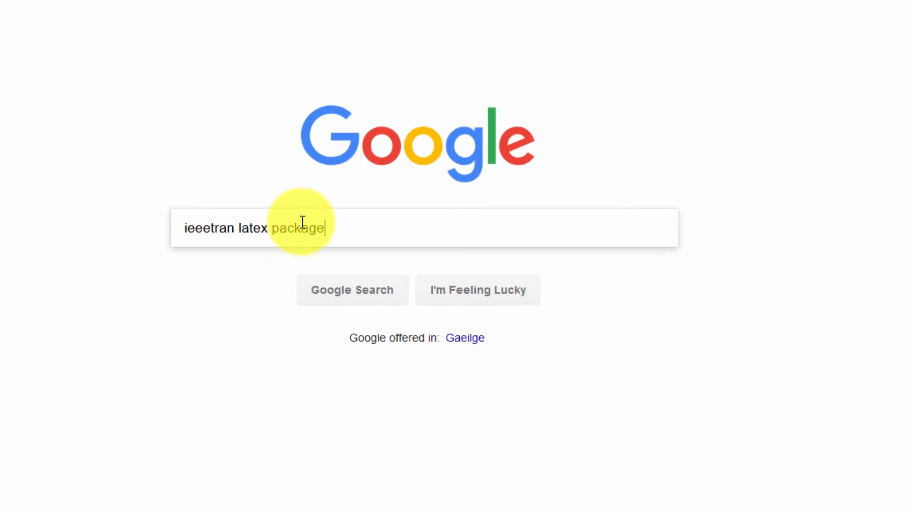
key("Return")
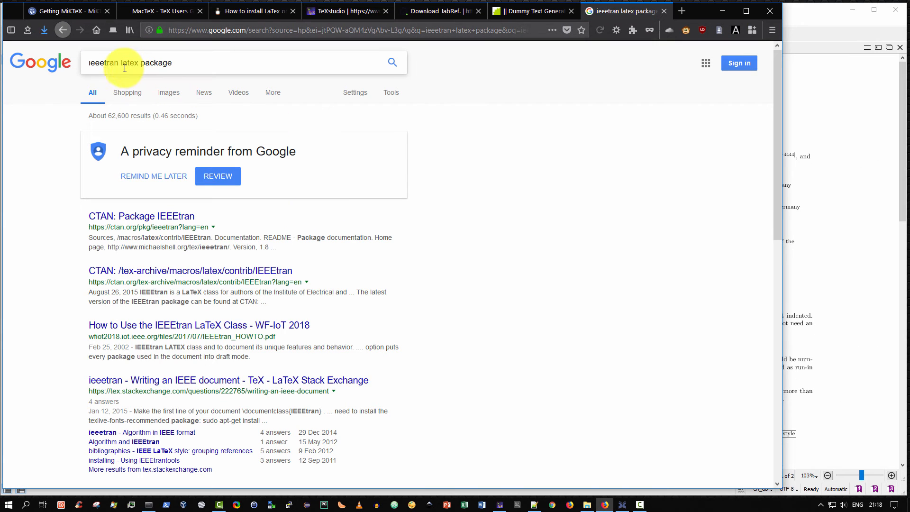
- Go to the CTAN page for the IEEEtran package from the search results and download its zip archive
left_click_drag(121, 63, 92, 63)
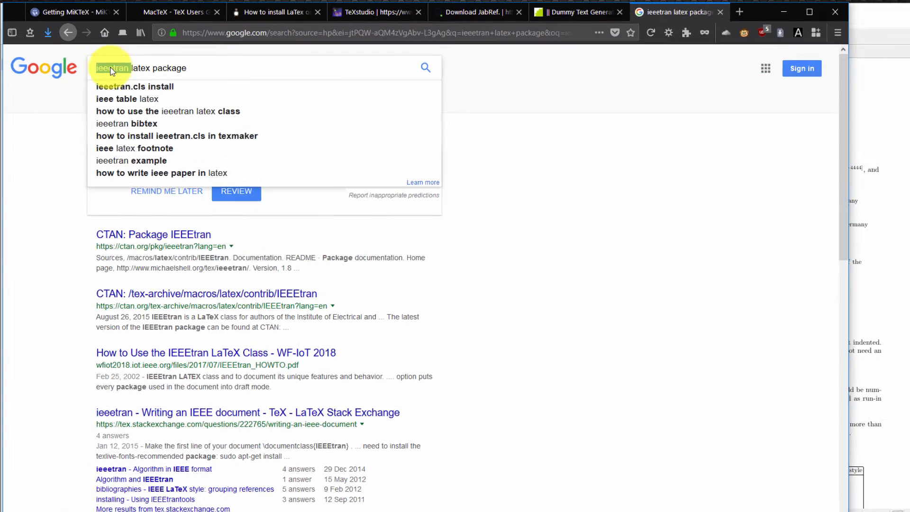
left_click(362, 112)
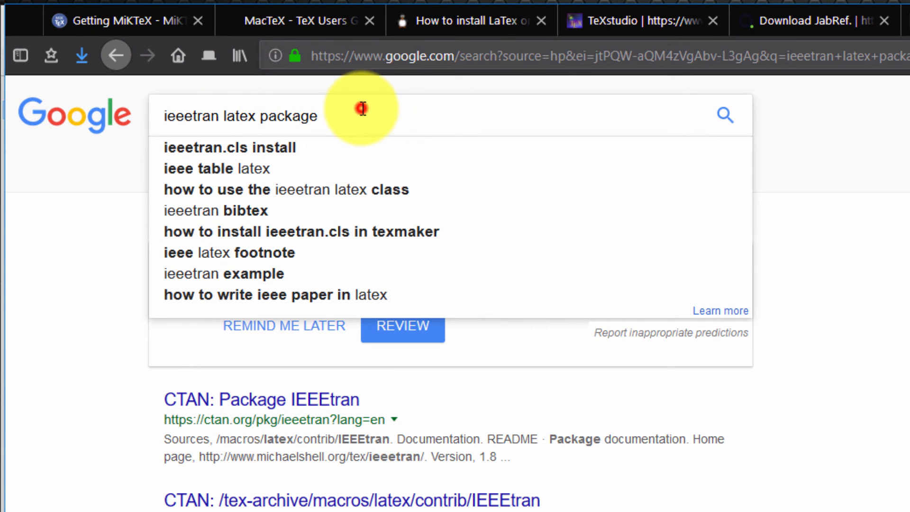
left_click(91, 387)
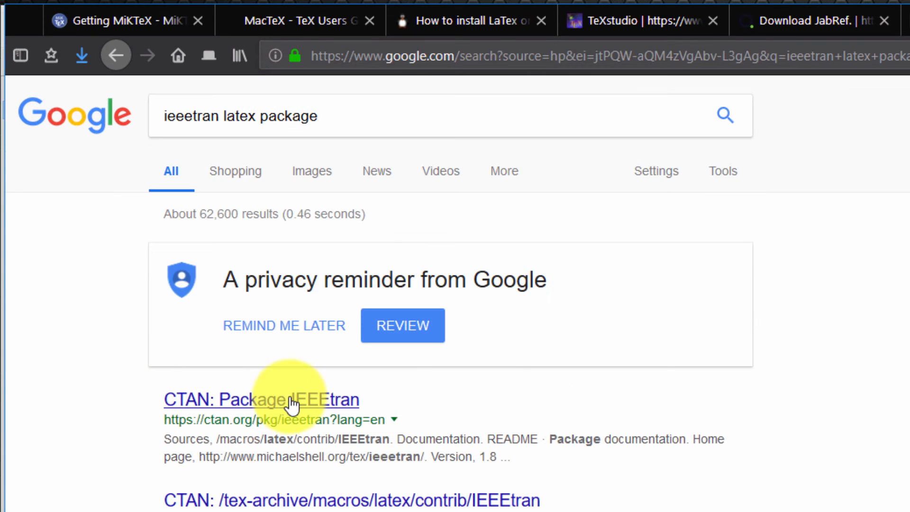
left_click(315, 405)
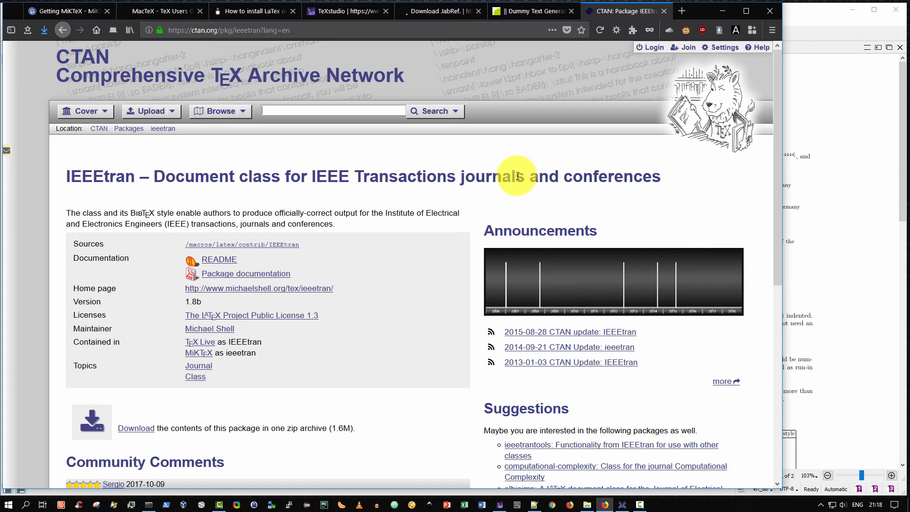
scroll(427, 178, "down", 3)
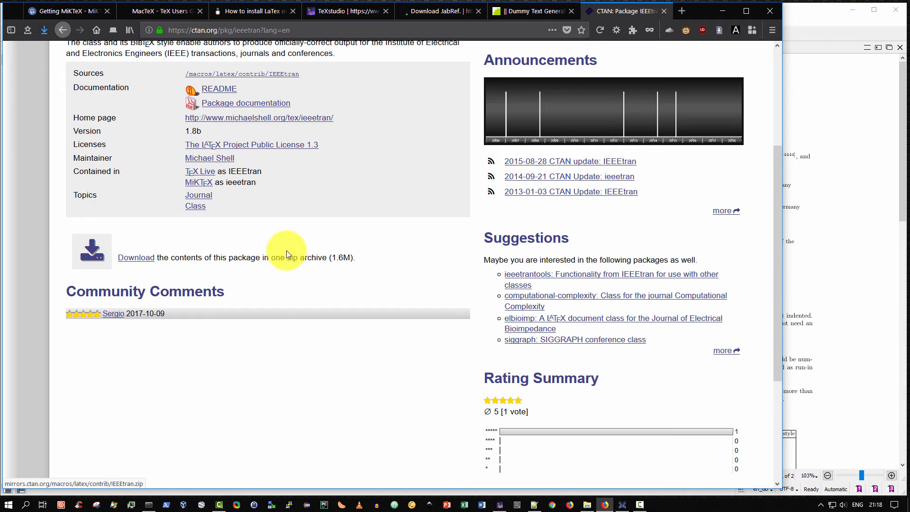
left_click(130, 263)
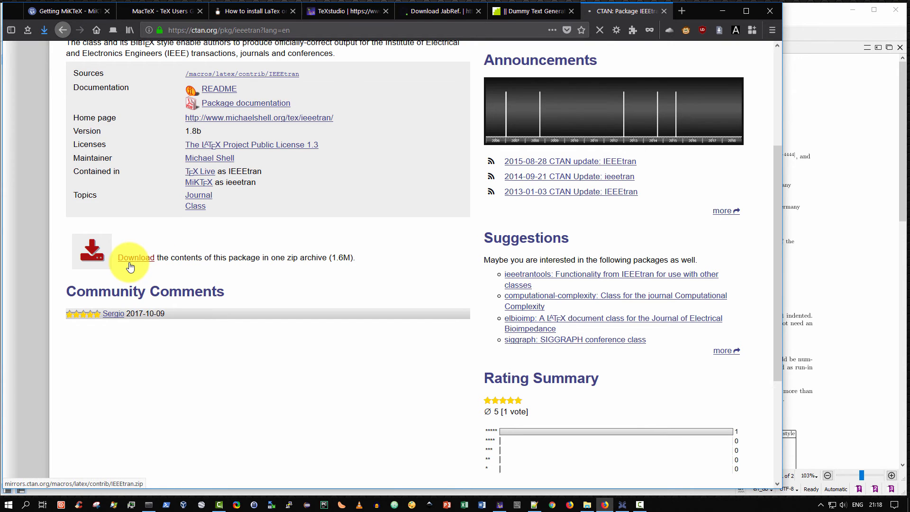
left_click(412, 332)
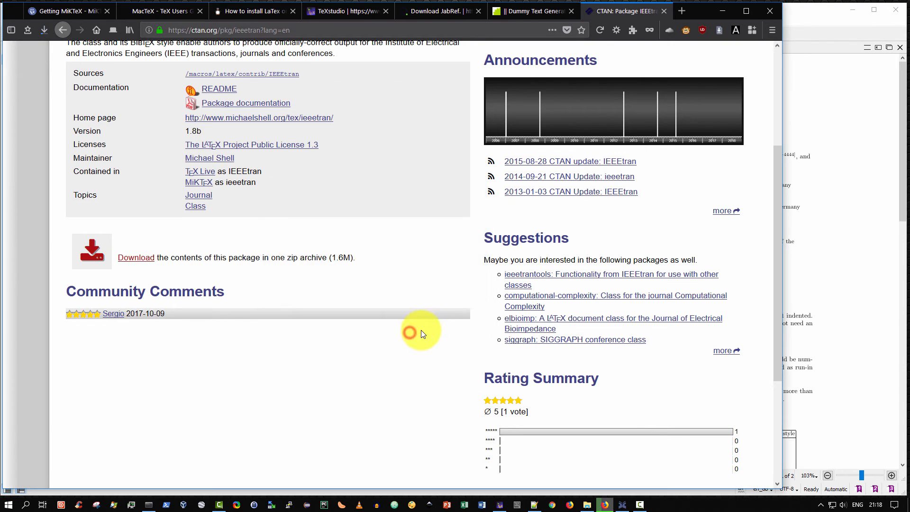
- Switch to File Explorer, extract IEEEtran.zip in C:\downloads into its own IEEEtran folder with 7-Zip, and open that folder
left_click(586, 504)
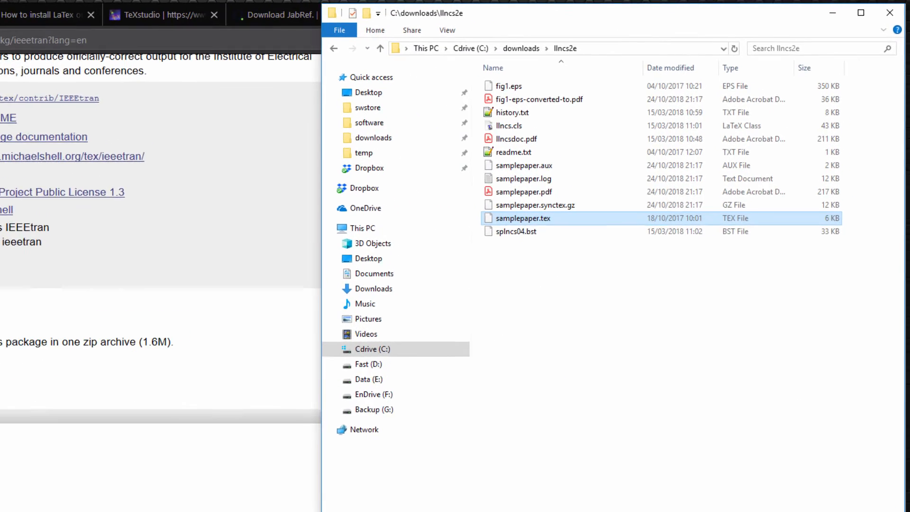
left_click(357, 69)
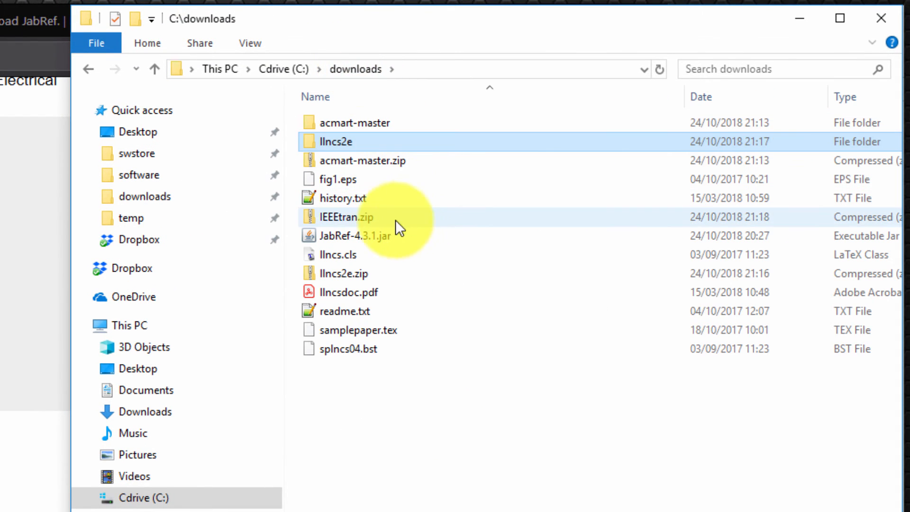
left_click(366, 216)
right_click(365, 216)
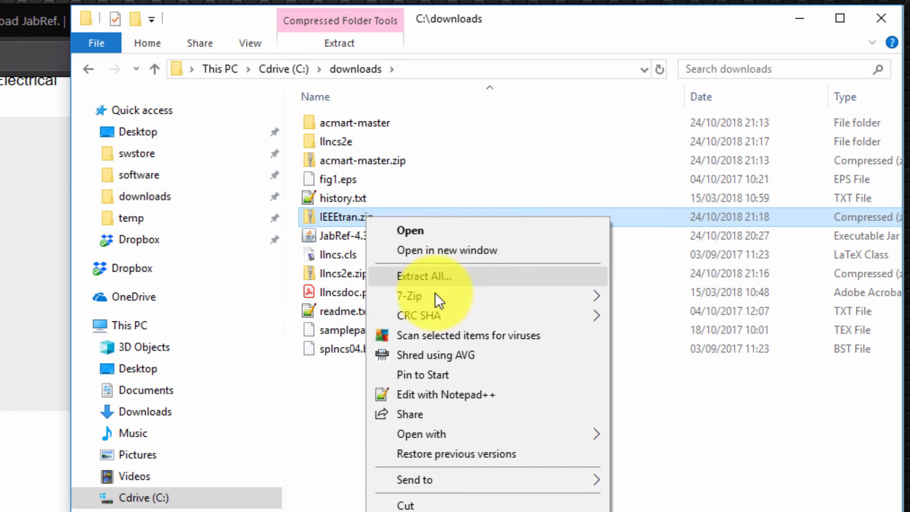
left_click(434, 296)
left_click(675, 356)
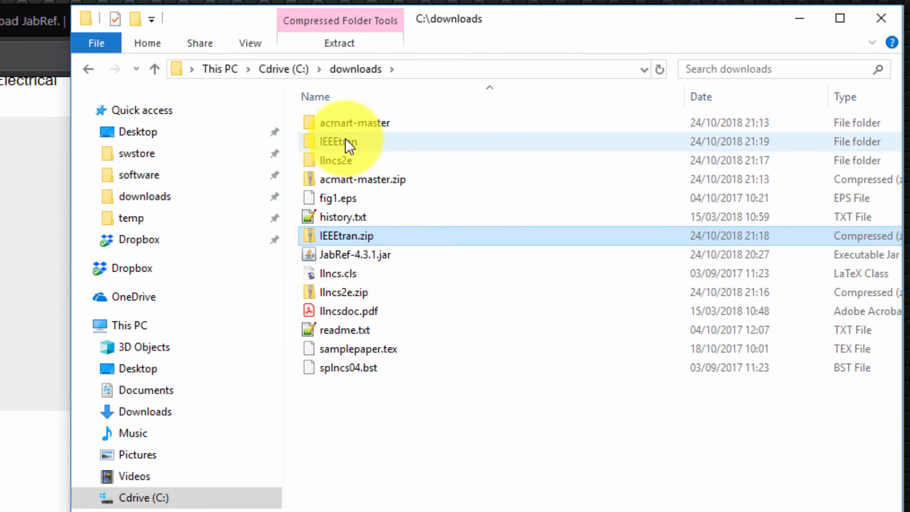
double_click(343, 138)
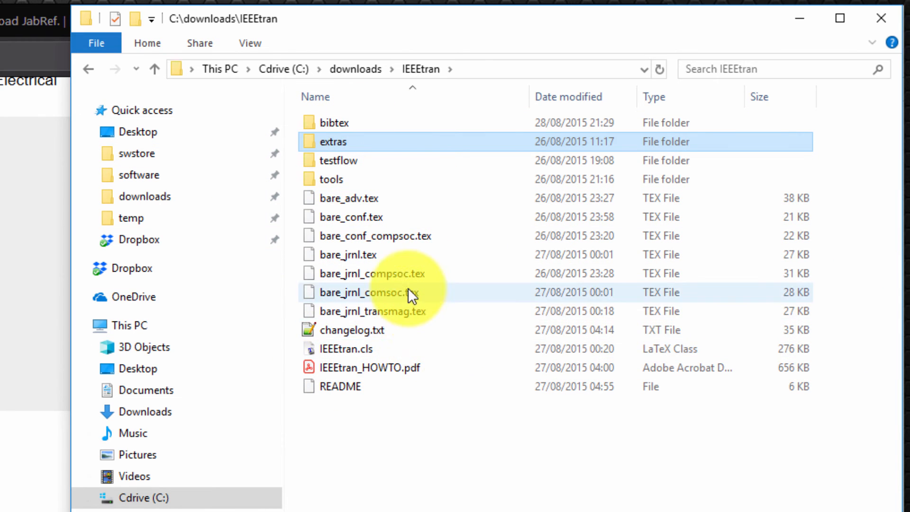
- Load bare_jrnl_compsoc.tex from the IEEEtran folder into TeXstudio, and build and view it
left_click(397, 274)
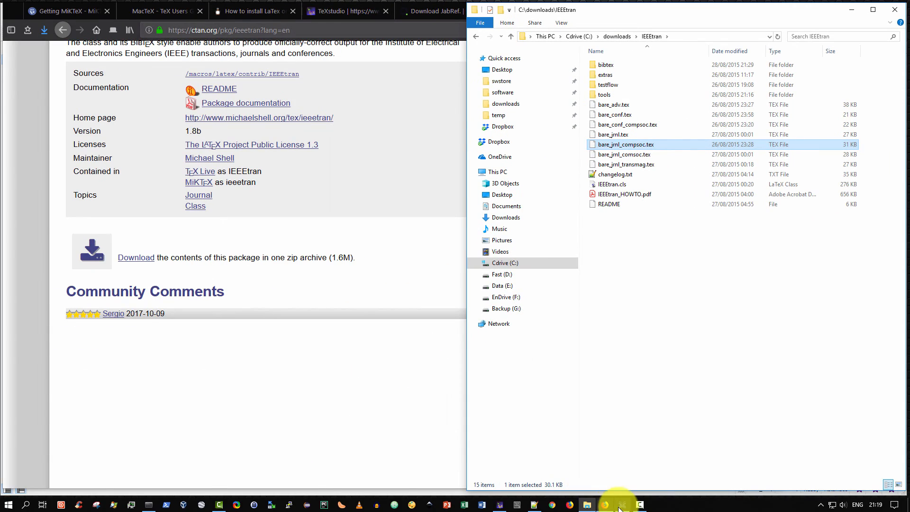
left_click(499, 504)
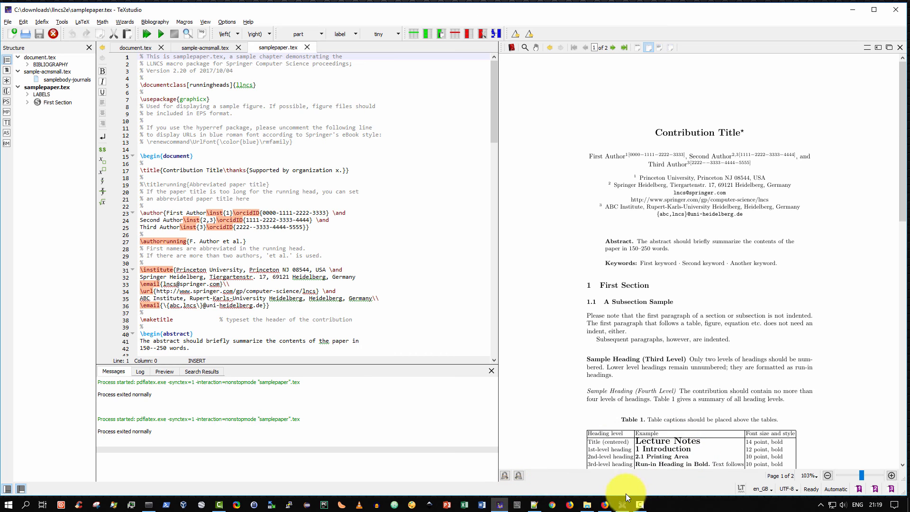
left_click(588, 504)
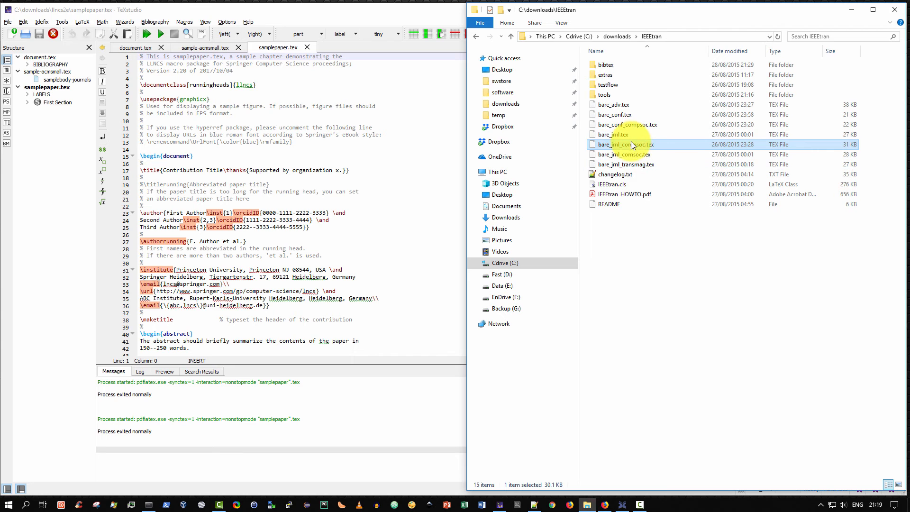
left_click_drag(630, 144, 353, 118)
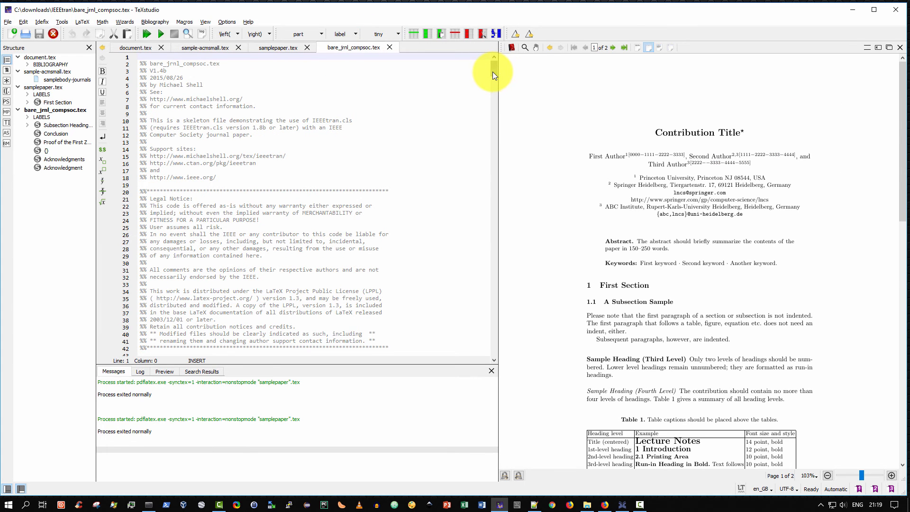
mouse_move(493, 72)
left_mouse_down()
mouse_move(508, 115)
mouse_move(503, 64)
left_mouse_up()
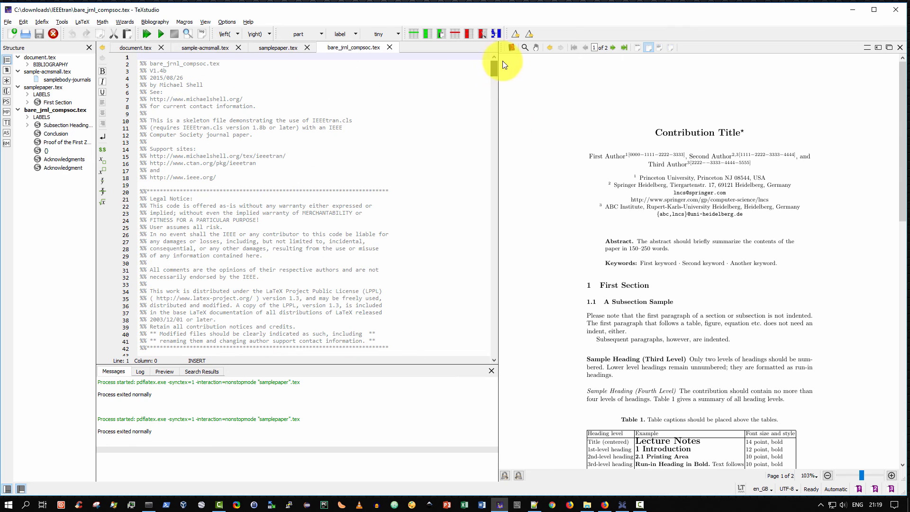
left_click(147, 32)
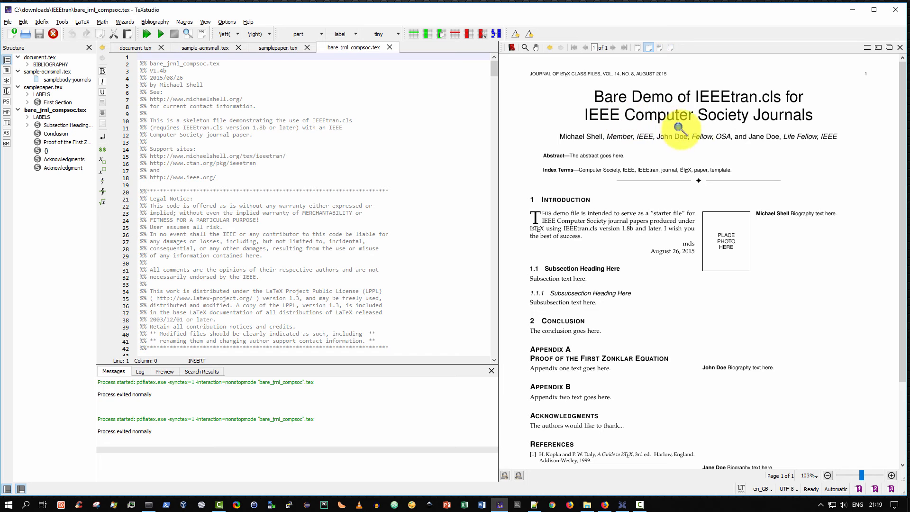
- Examine the IEEE Computer Society journal sample's PDF output through to its references, and review its LaTeX source to the end
scroll(905, 94, "down", 3)
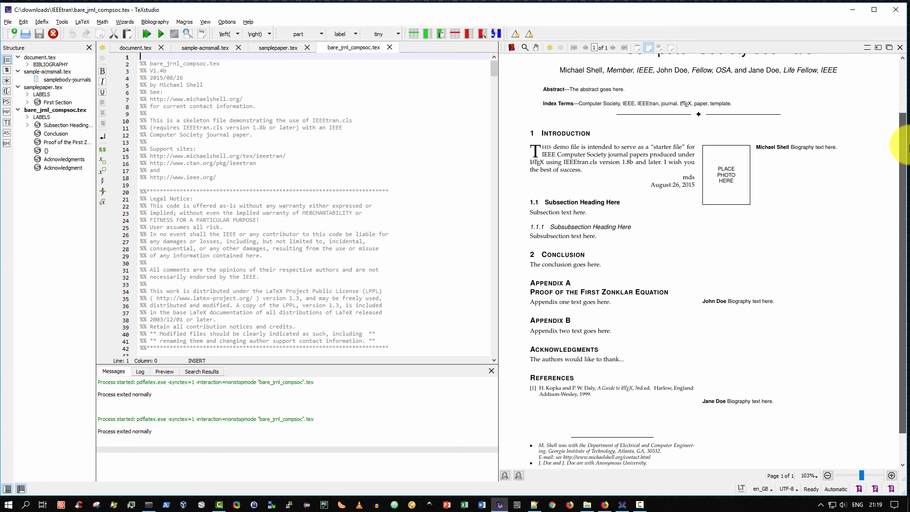
scroll(580, 135, "up", 3)
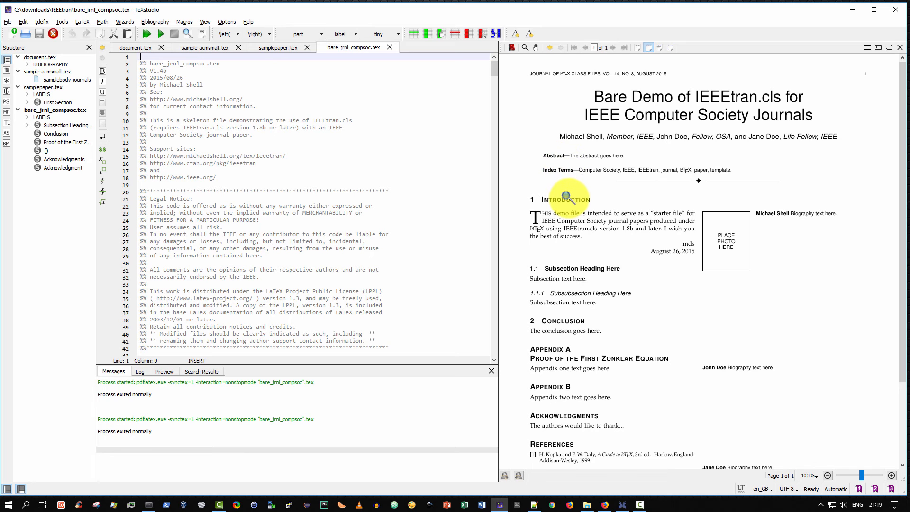
scroll(579, 274, "down", 2)
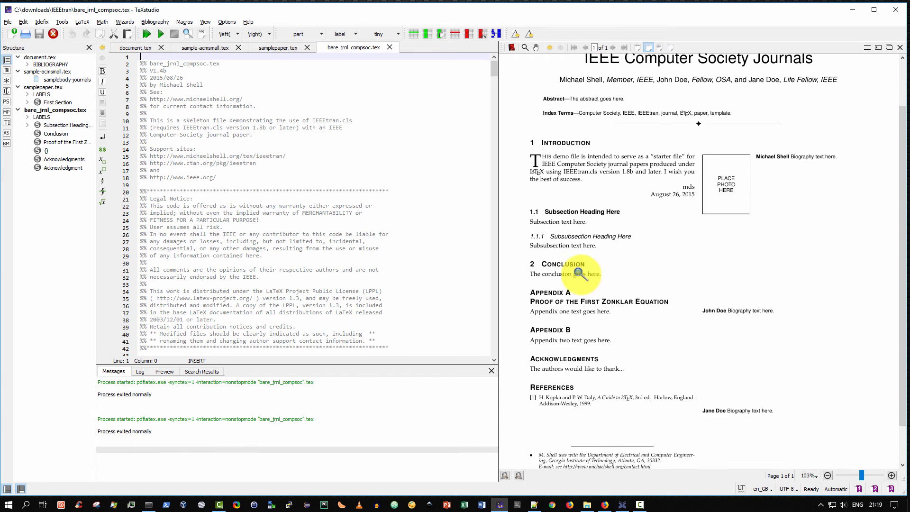
scroll(579, 273, "down", 2)
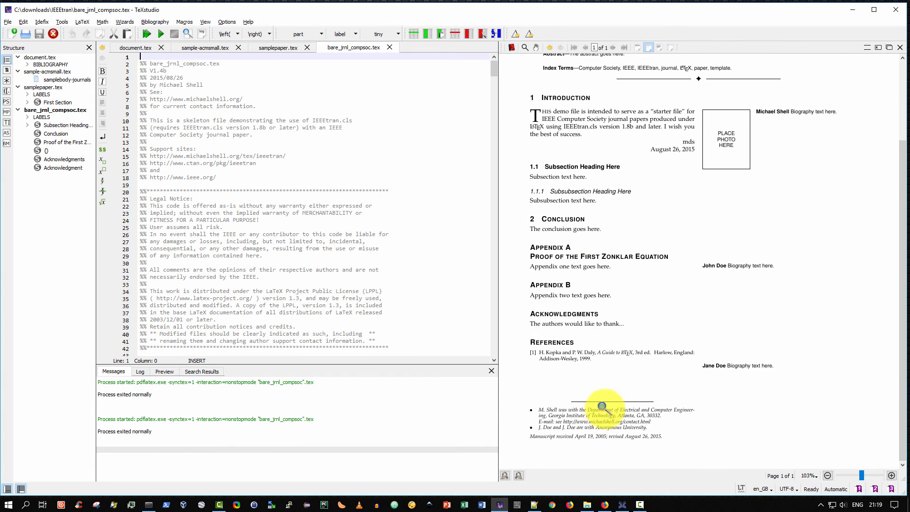
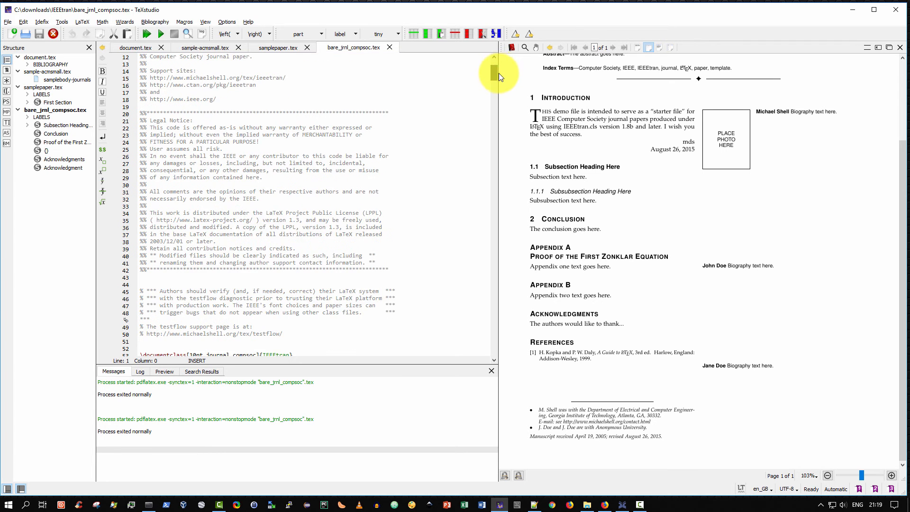
left_click_drag(492, 70, 514, 115)
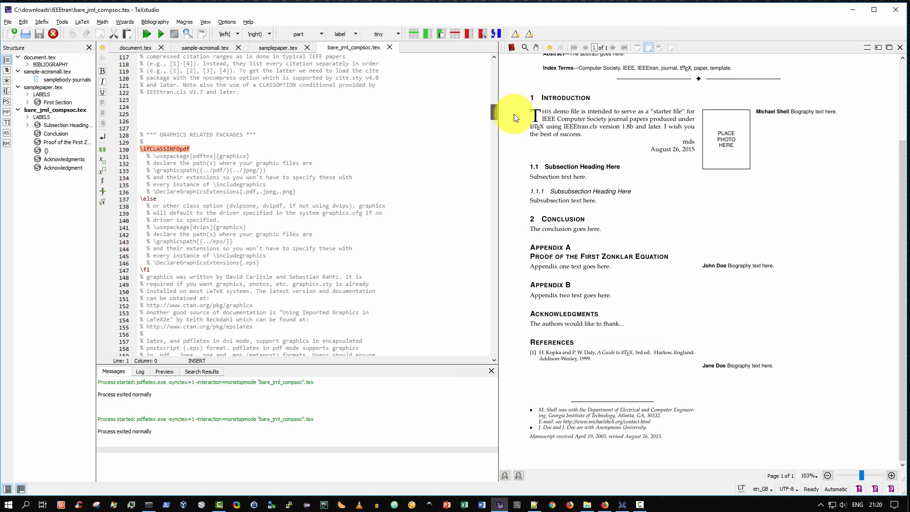
left_click_drag(492, 107, 501, 349)
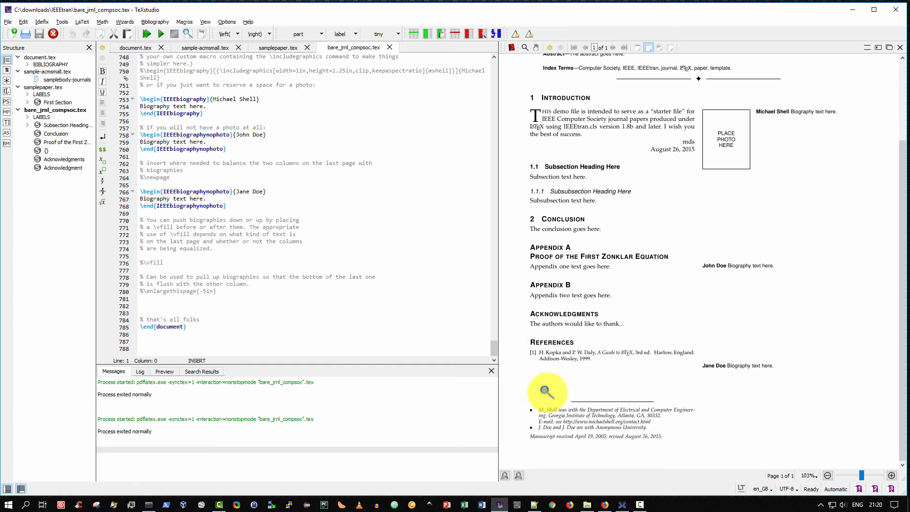
- Switch to Firefox, search the web for "google scholar", and go to the Google Scholar site from the results
left_click(623, 505)
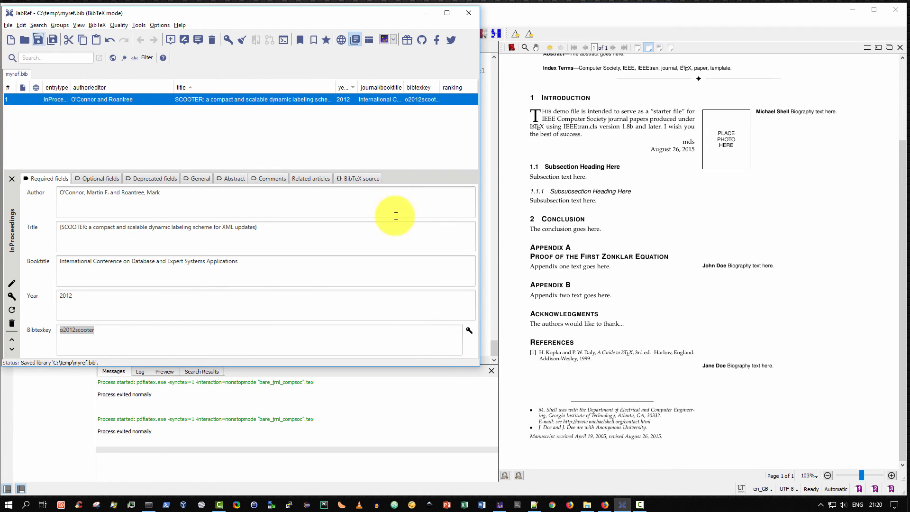
left_click(604, 504)
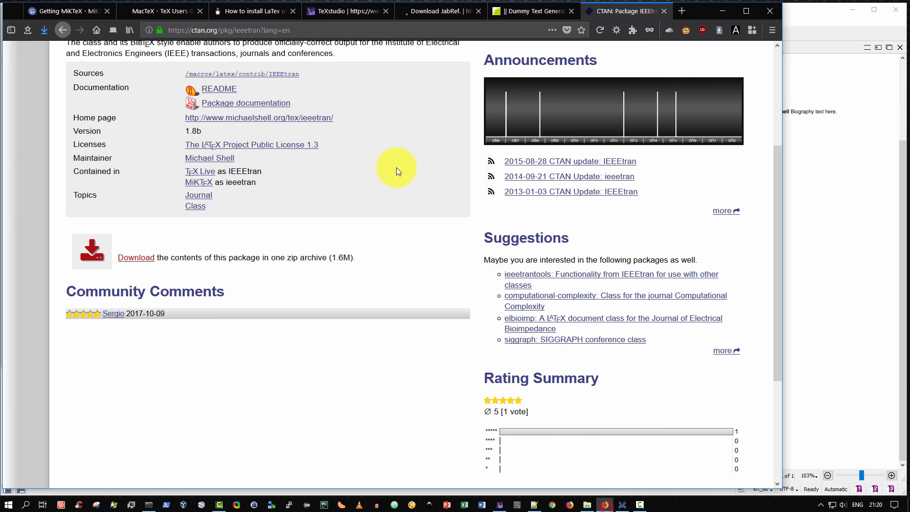
left_click(310, 33)
type("google sc")
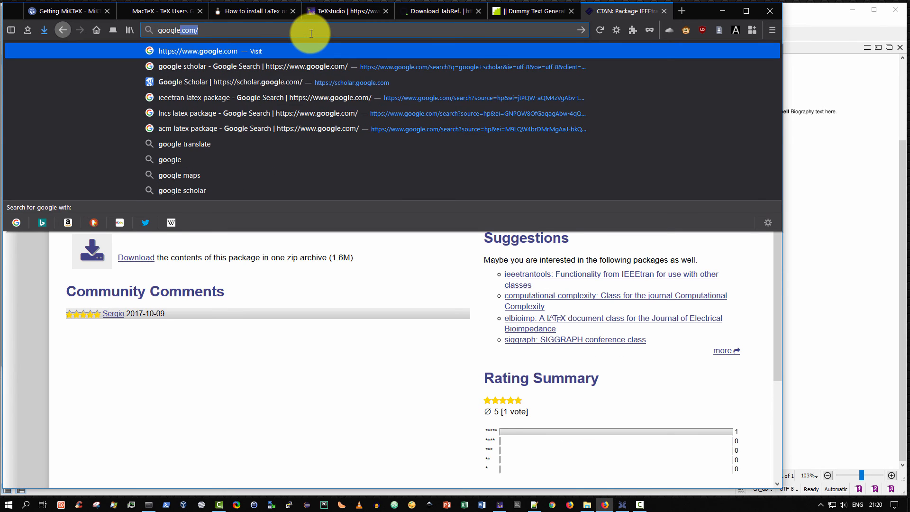
type("holar")
key("Return")
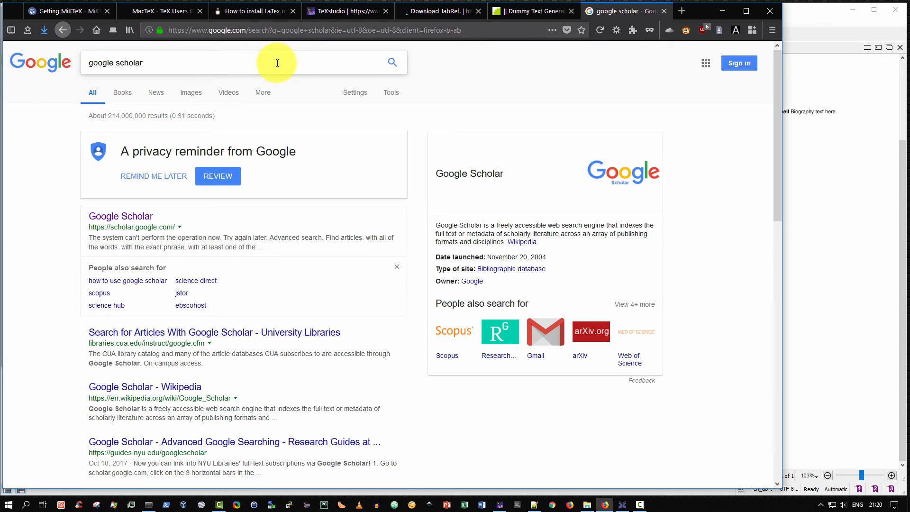
left_click(148, 217)
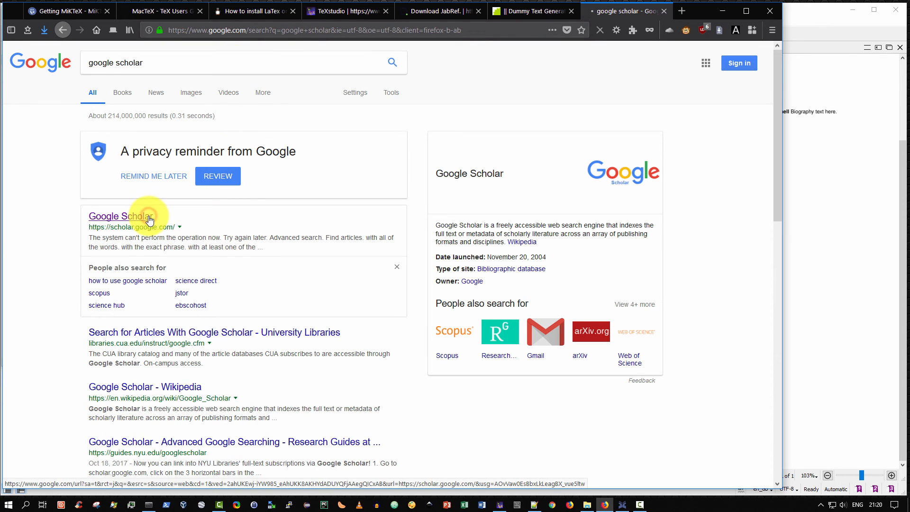
- Search Google Scholar for "generating cubes smart city"
left_click(307, 155)
type("ge")
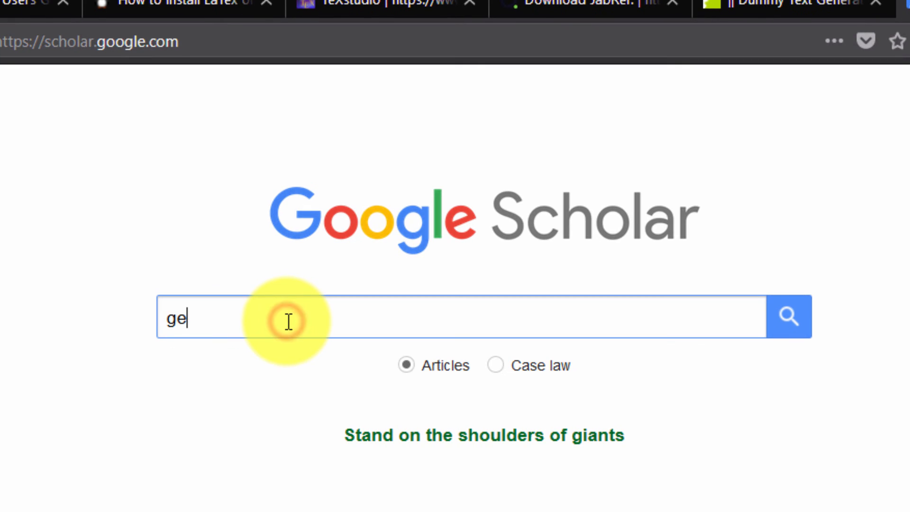
type("nerate")
key("BackSpace")
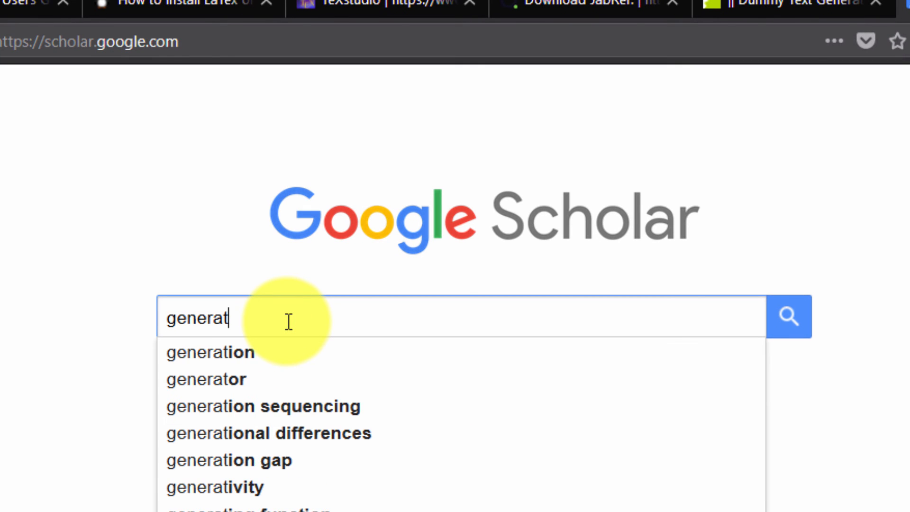
type("ing cubes")
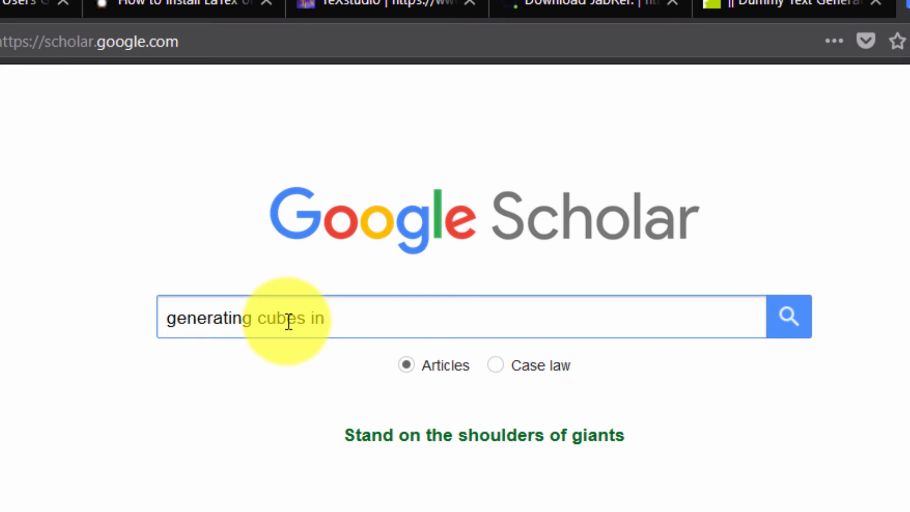
type(" smart city")
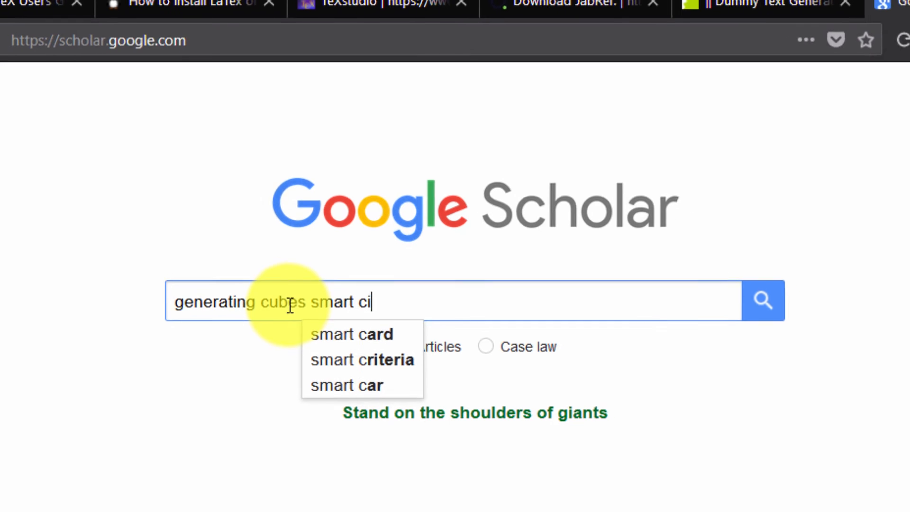
key("Return")
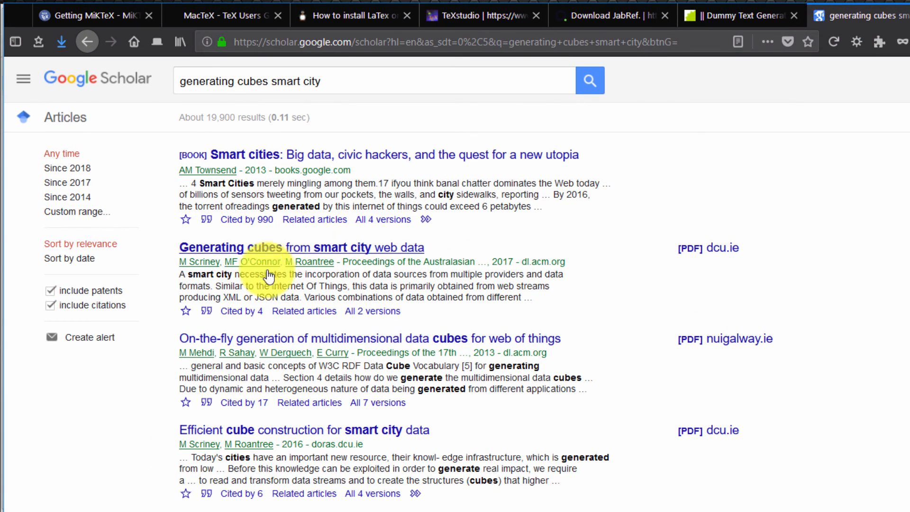
- Get the BibTeX citation for "Generating cubes from smart city web data" and copy the whole record
left_click(205, 311)
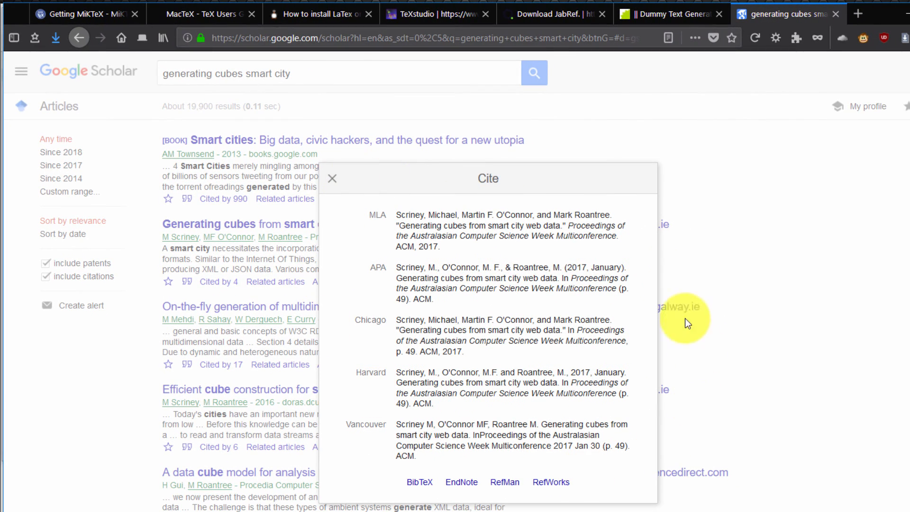
left_click(423, 481)
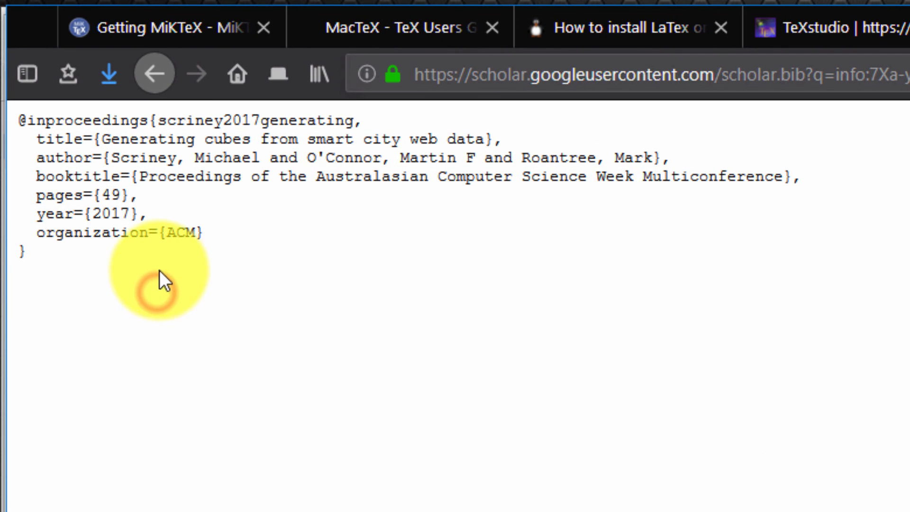
key("ctrl+a")
key("ctrl+c")
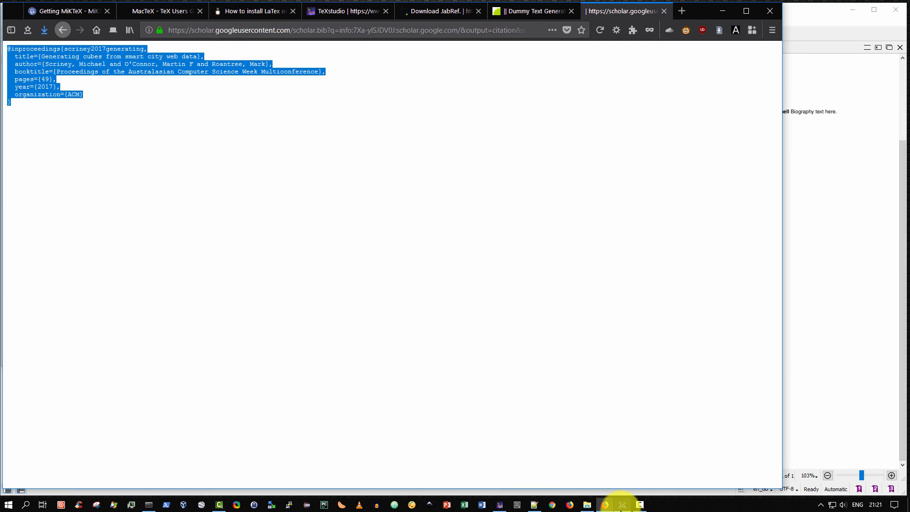
- Switch to JabRef and add a new InProceedings entry to myref.bib, checking the entry type against the BibTeX record in Firefox
left_click(622, 505)
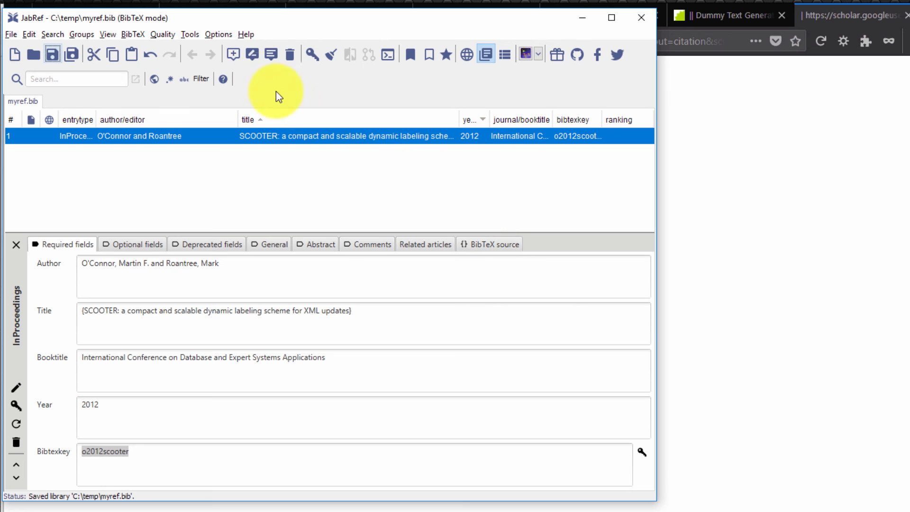
left_click(234, 57)
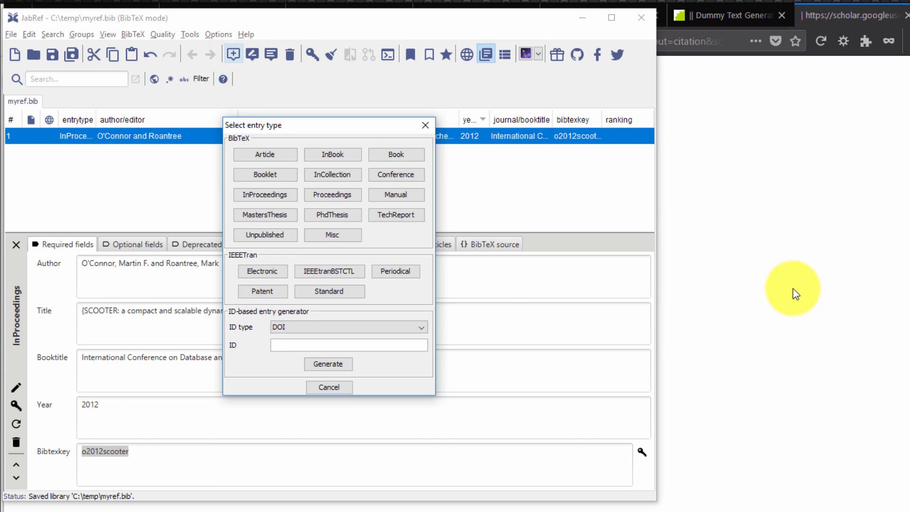
left_click(808, 284)
key("alt+Tab")
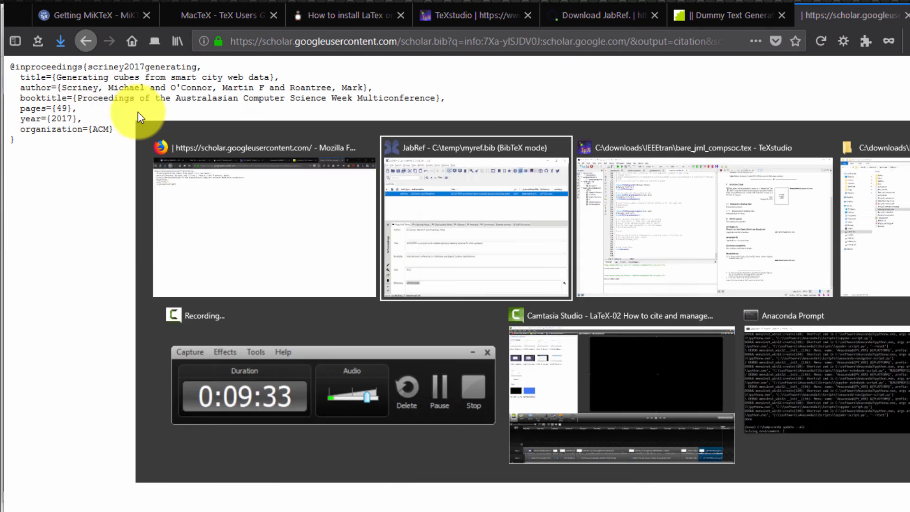
left_click(282, 195)
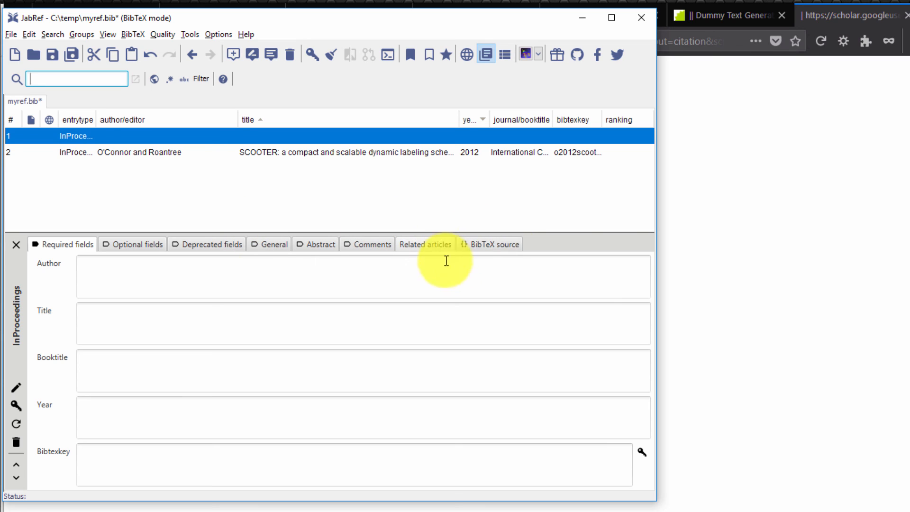
- Replace the new entry's BibTeX source with the copied record for "Generating cubes from smart city web data"
left_click(493, 246)
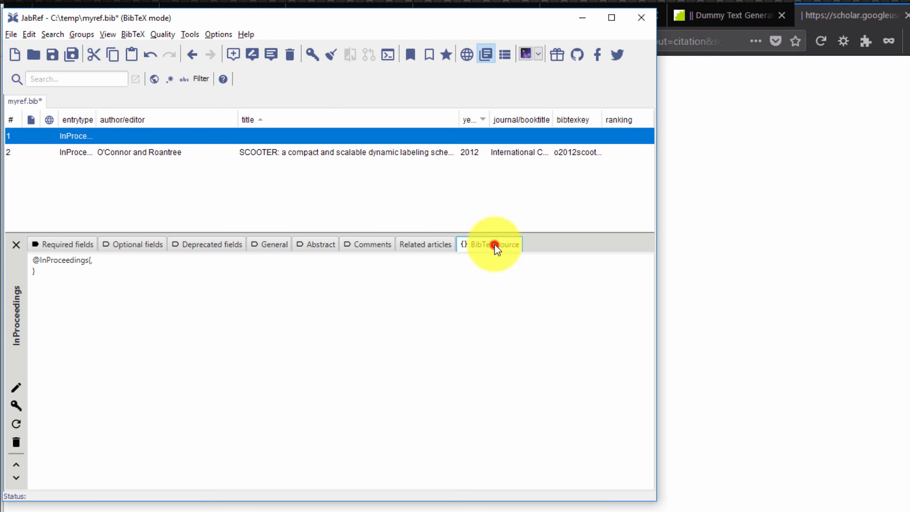
left_click(78, 324)
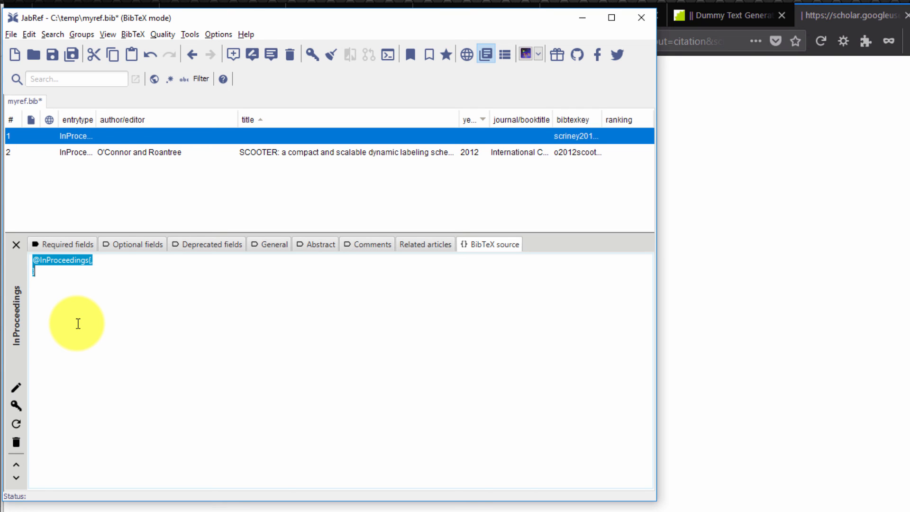
key("ctrl+v")
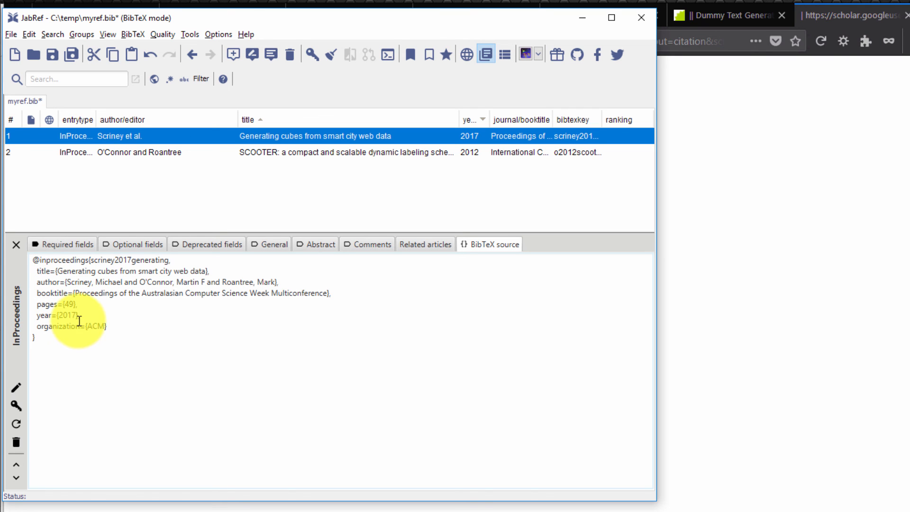
- Normalize the new entry's author names to BibTeX name format
left_click(71, 247)
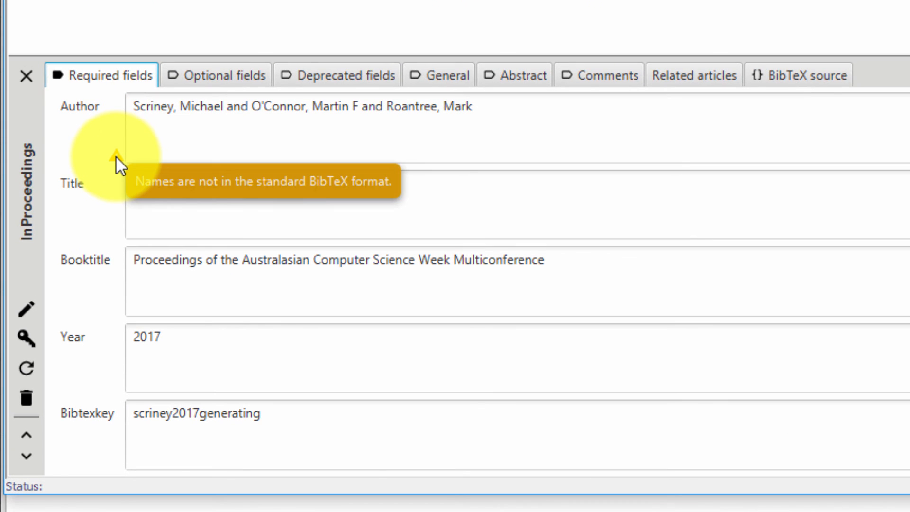
left_click(116, 155)
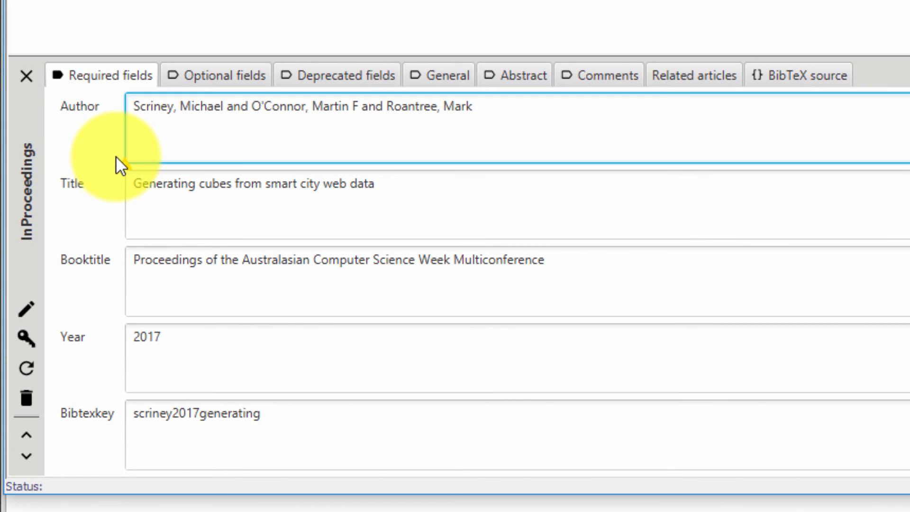
right_click(121, 163)
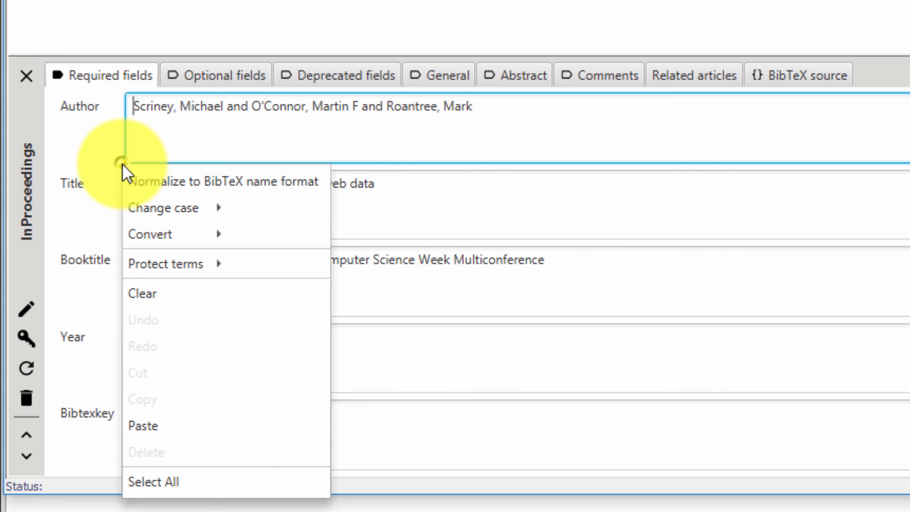
left_click(141, 169)
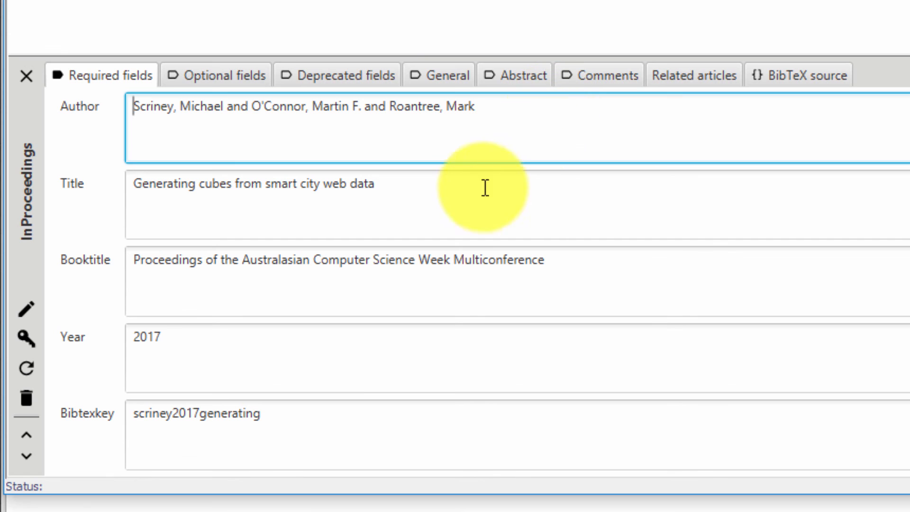
- Enclose the new entry's title in curly braces as "{Generating cubes from smart city web data}" and save the library
left_click(469, 194)
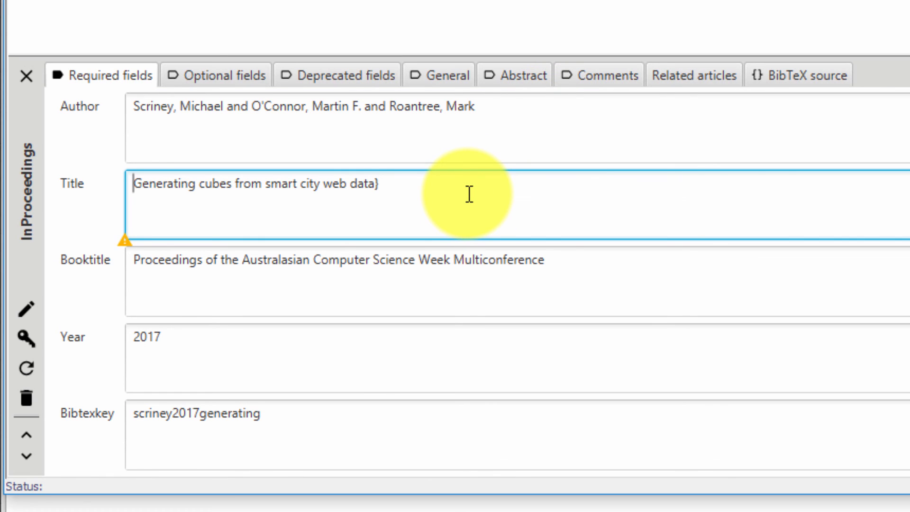
type("{")
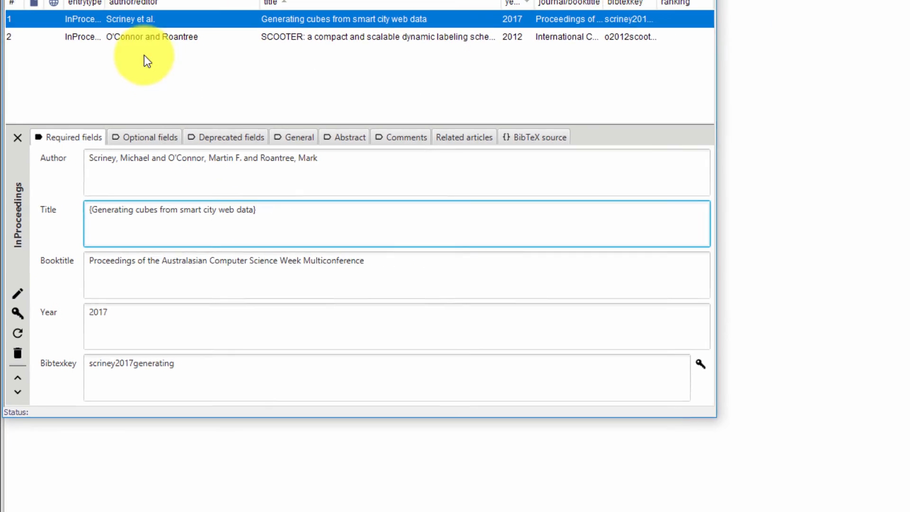
left_click(39, 40)
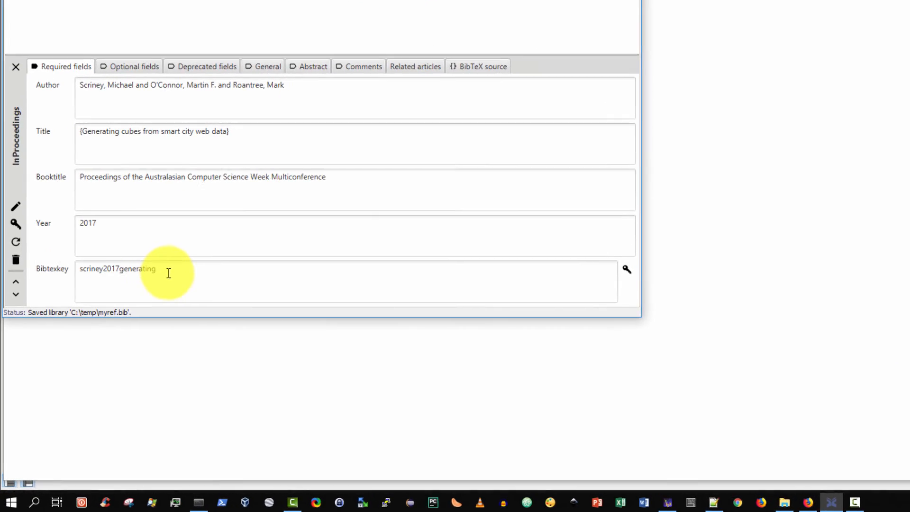
- Copy the new entry's BibTeX key and minimize the JabRef window
left_click(113, 331)
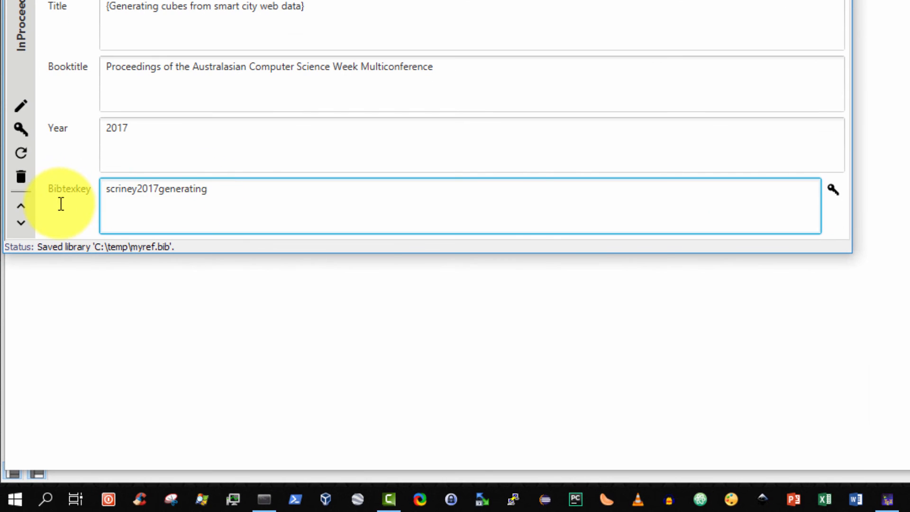
key("ctrl+a")
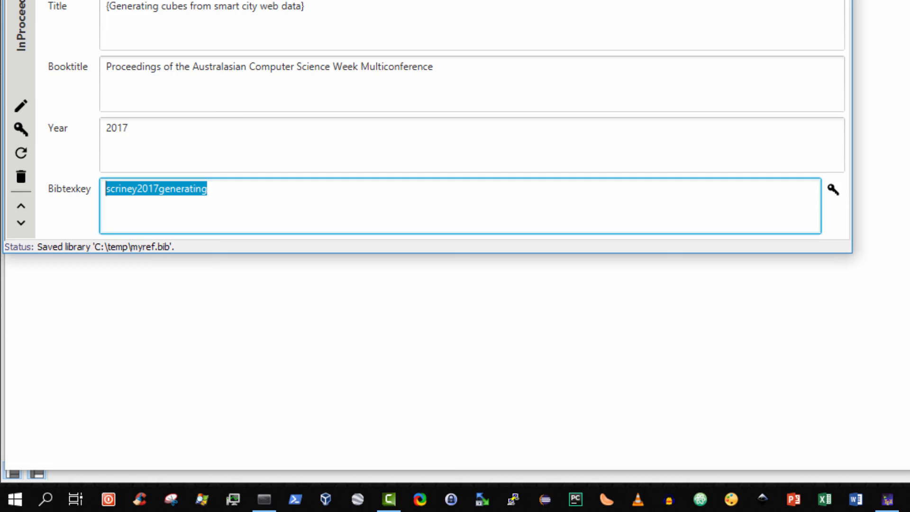
left_click(423, 9)
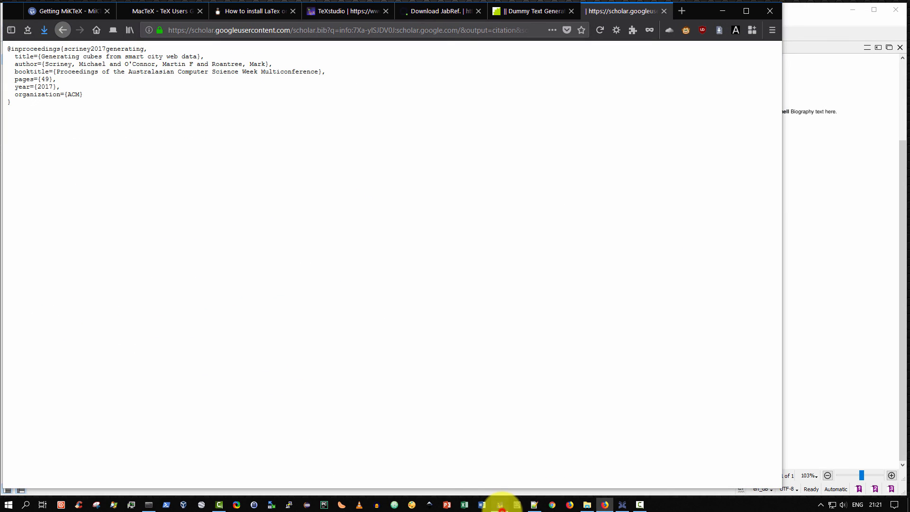
- Switch to document.tex in TeXstudio and add \cite{scriney2017generating} after the existing citation on line 14, before the full stop
left_click(499, 504)
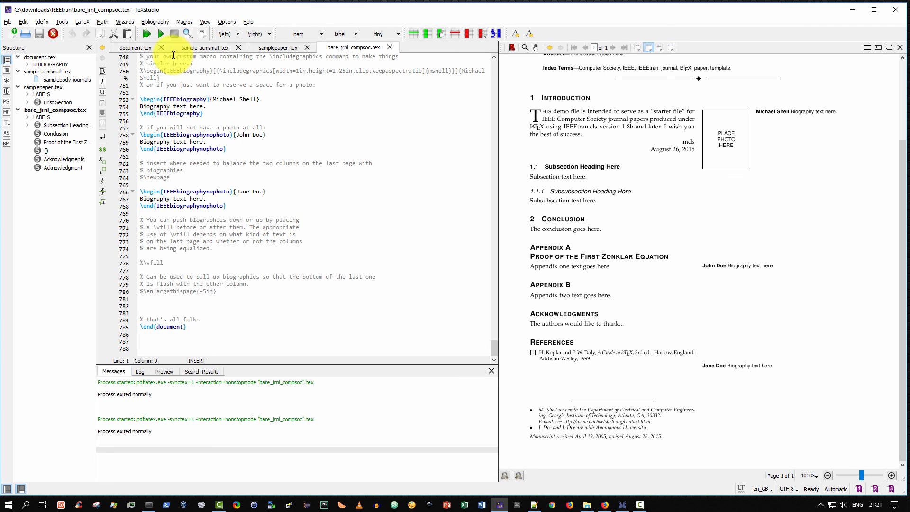
left_click(135, 47)
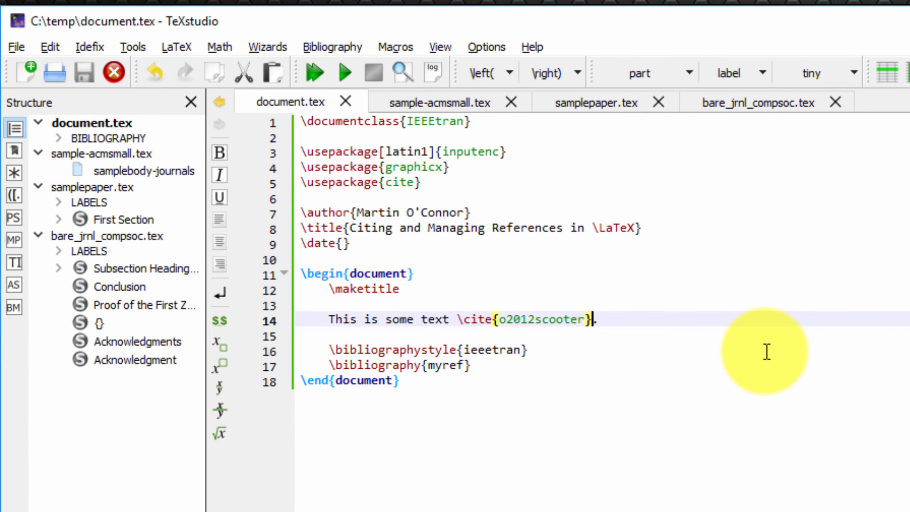
type("\\cite")
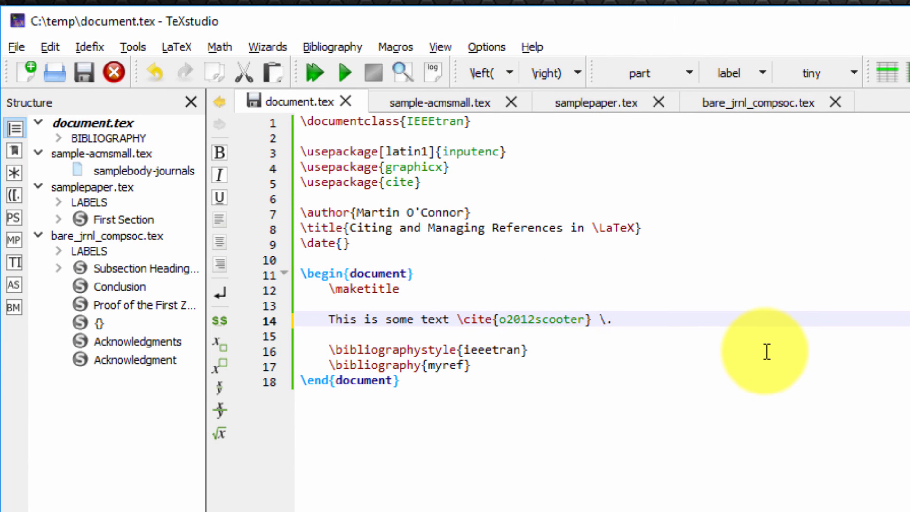
type("{scriney2017generating")
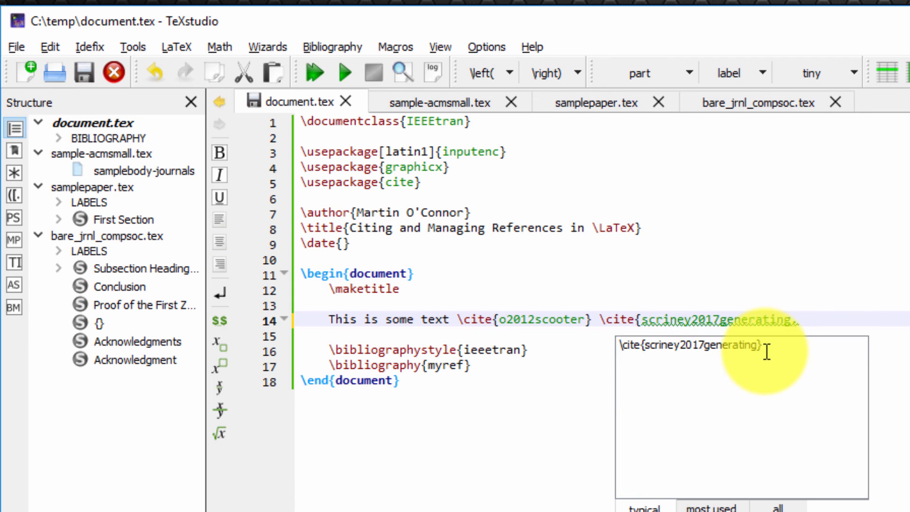
type("}")
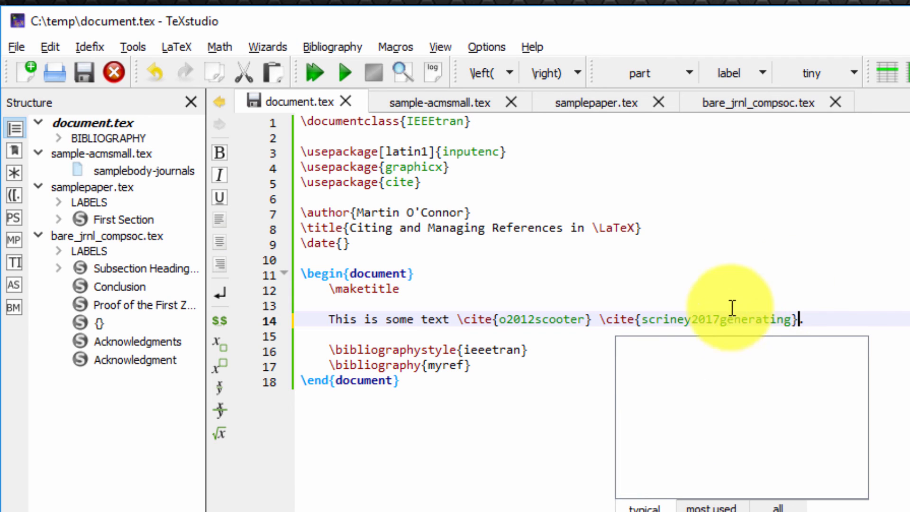
- Save document.tex and run the bibliography tool (BibTeX) on it to process the added citation
left_click(786, 276)
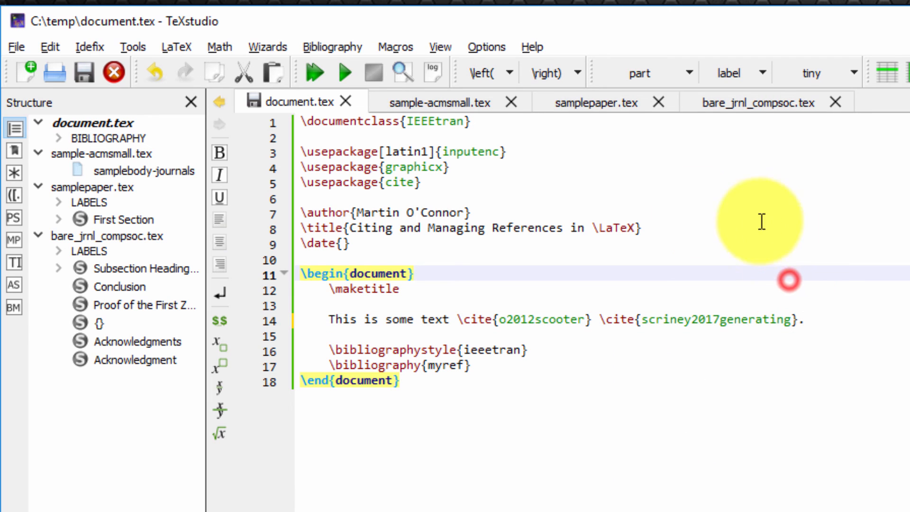
left_click(88, 68)
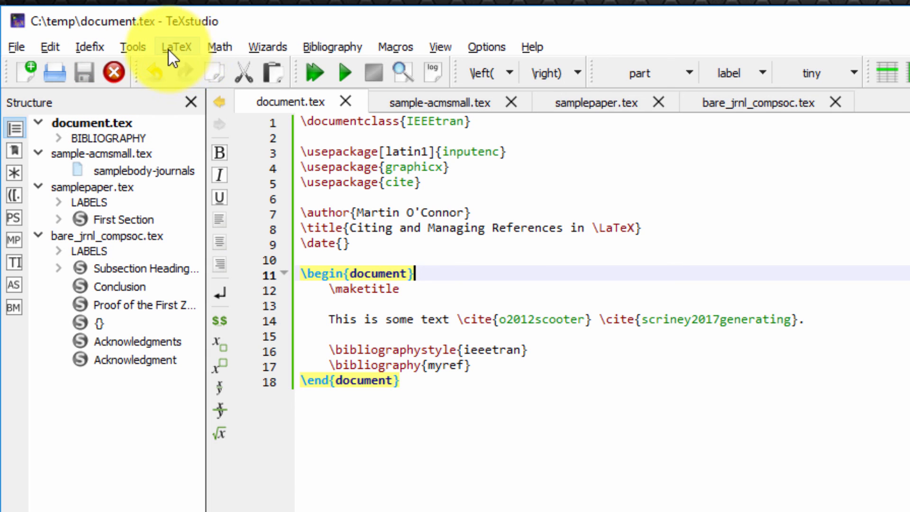
left_click(134, 47)
left_click(181, 160)
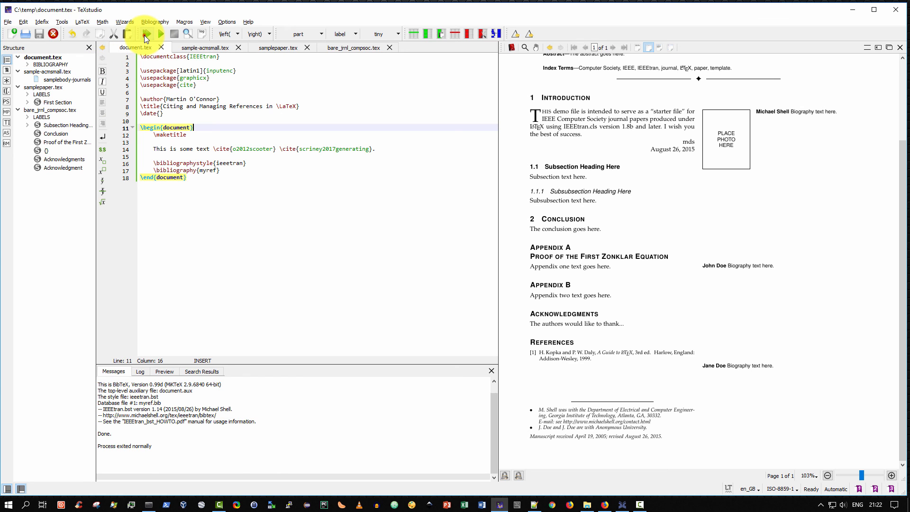
- Build and view document.tex, and check the in-text citations and the References section in the PDF preview
left_click(144, 35)
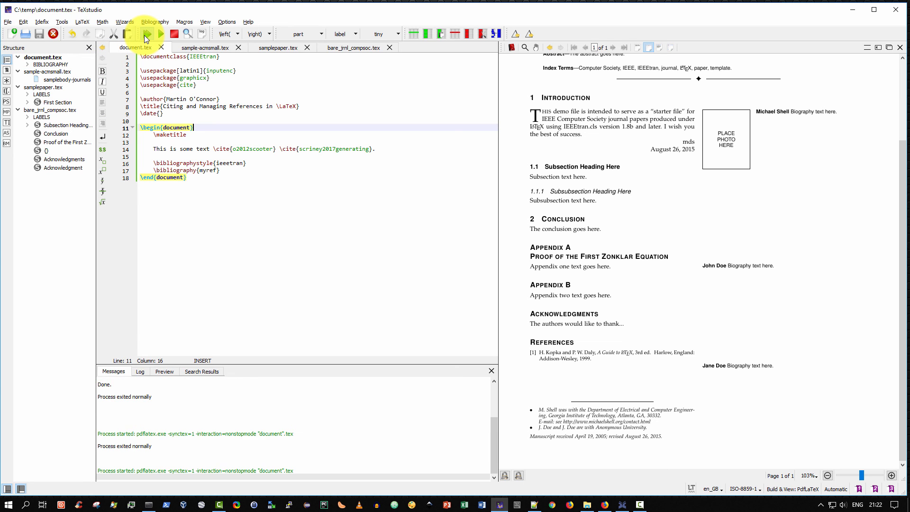
scroll(403, 251, "down", 3)
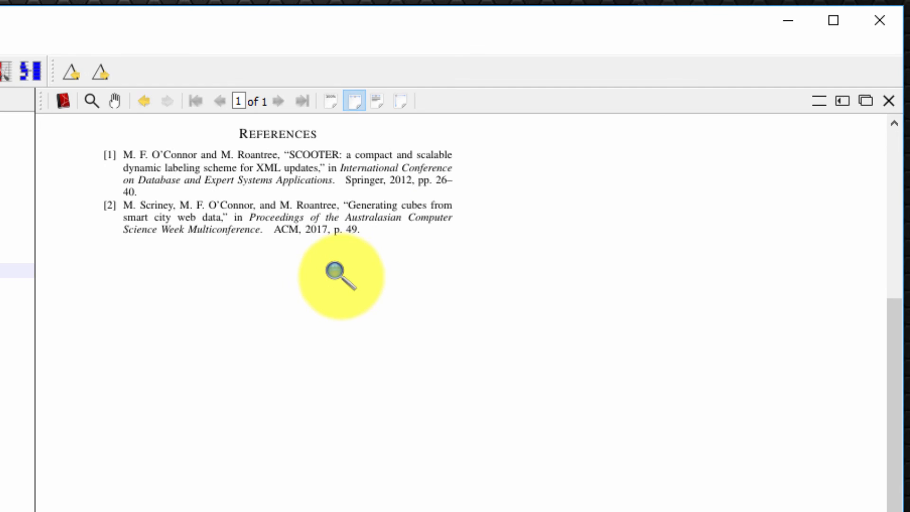
scroll(375, 248, "up", 4)
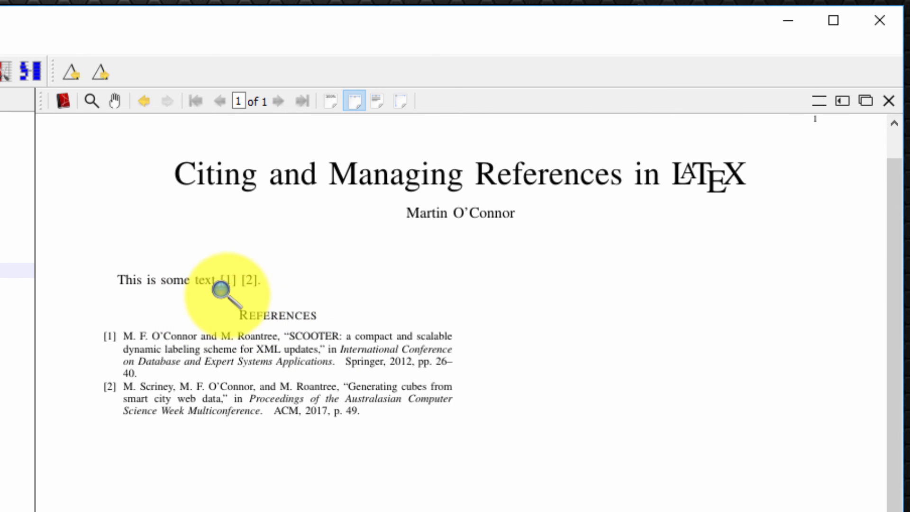